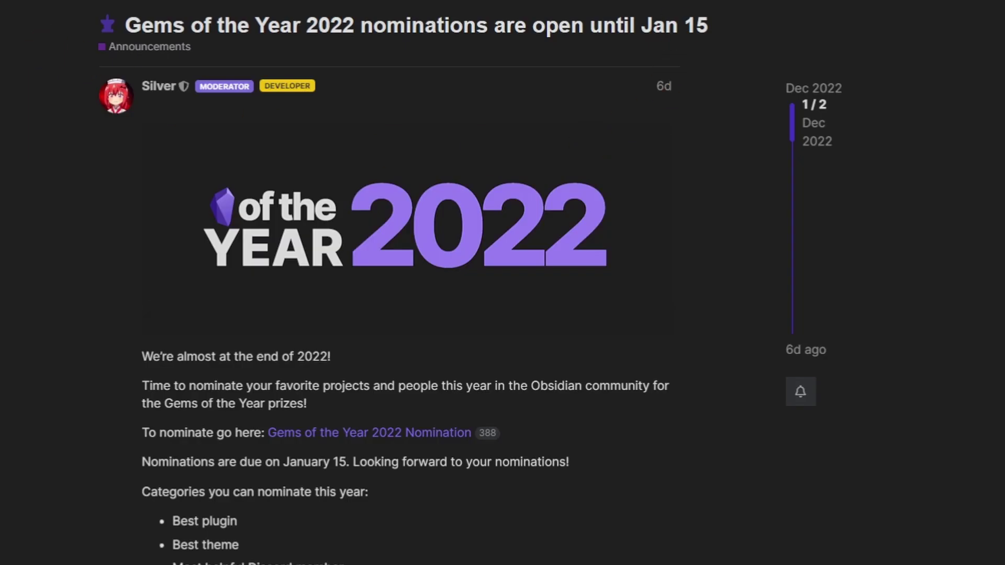
# Step: Highlight the January 15 nominations deadline, then select the note's whole frontmatter block
pyautogui.scroll(-6, 24, 147)
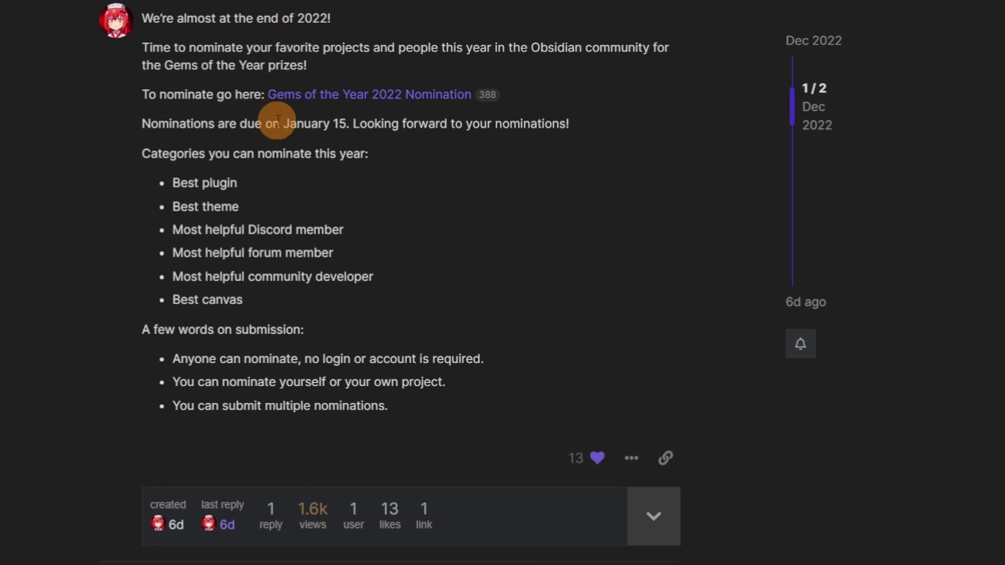
pyautogui.moveTo(278, 125); pyautogui.dragTo(352, 124)
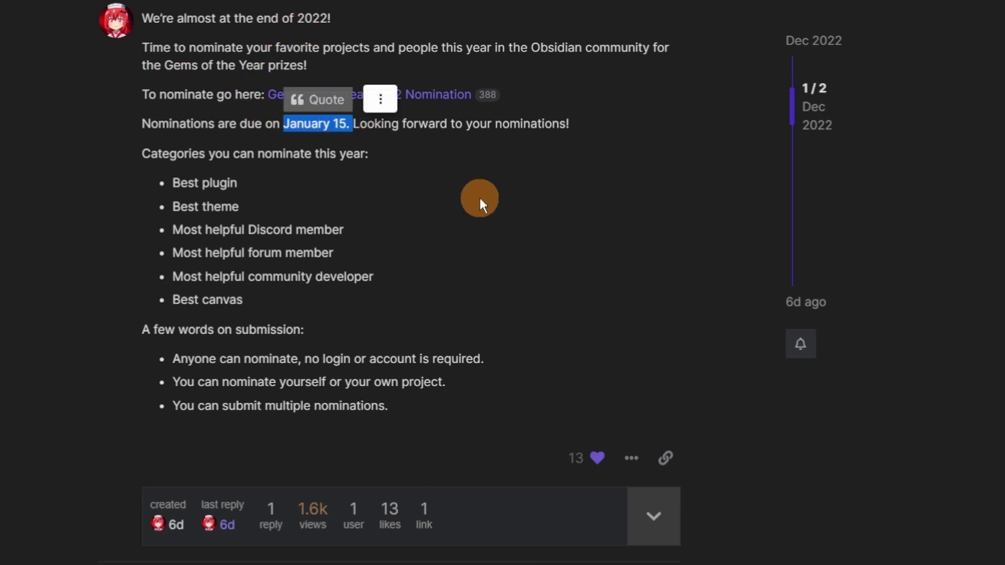
pyautogui.click(94, 225)
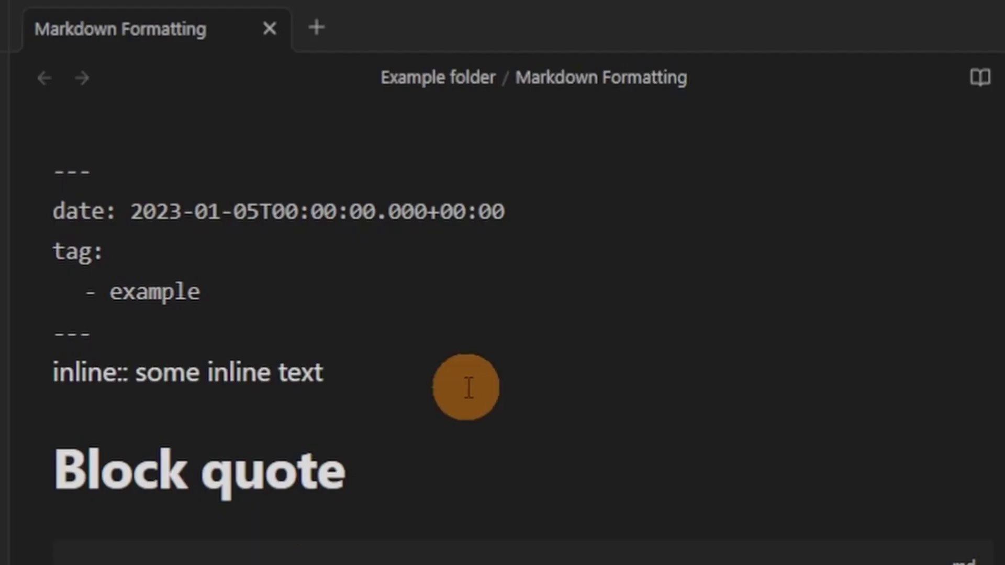
pyautogui.moveTo(137, 336); pyautogui.dragTo(39, 189)
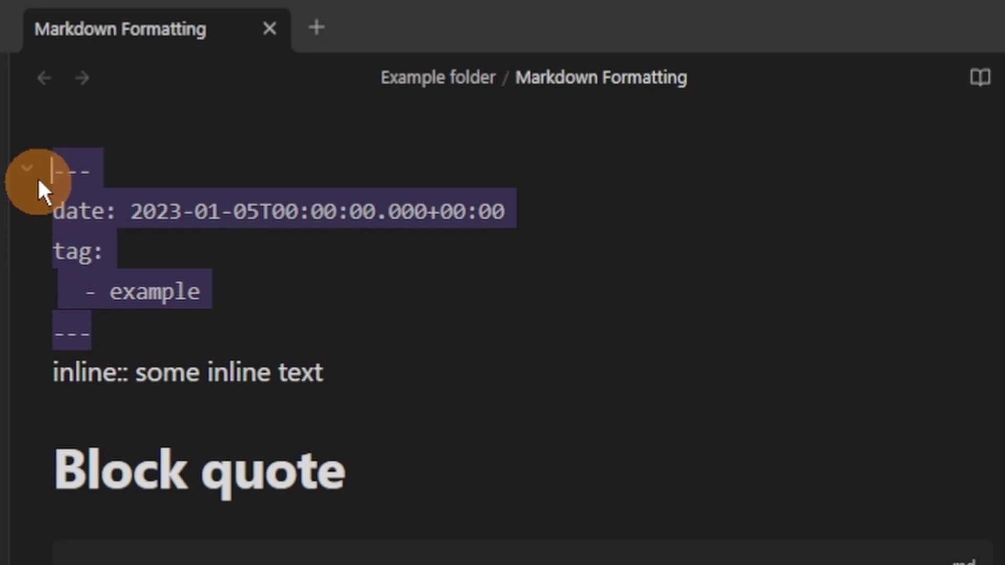
pyautogui.click(165, 173)
# Step: Select the 'inline:: some inline text' field line and the word 'some' in its value
pyautogui.click(150, 314)
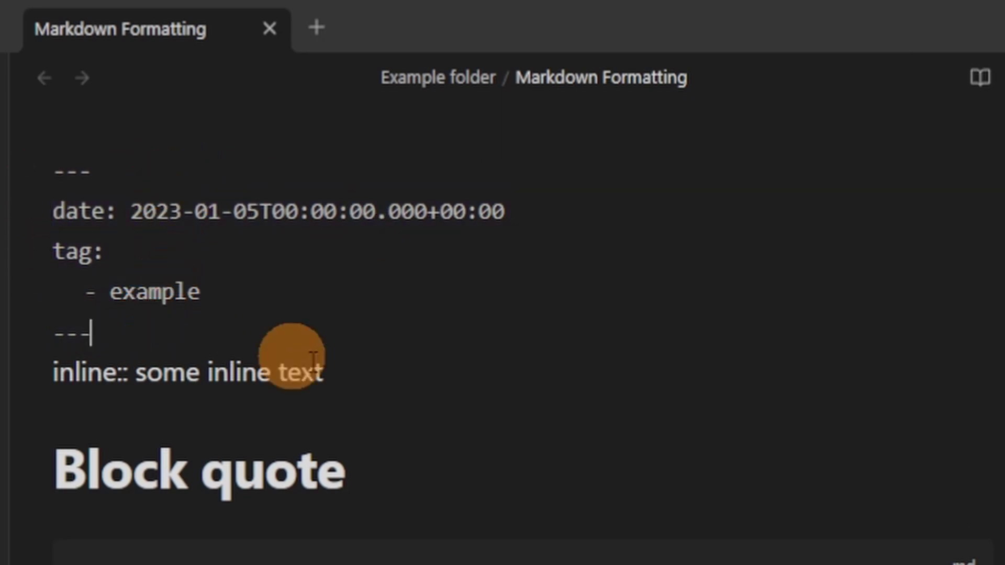
pyautogui.moveTo(386, 375); pyautogui.dragTo(30, 392)
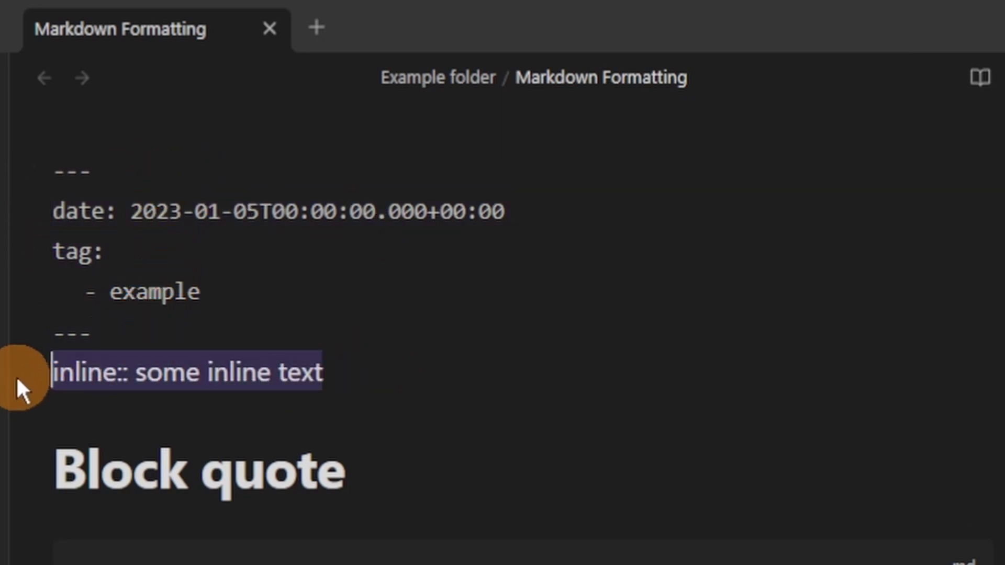
pyautogui.doubleClick(164, 374)
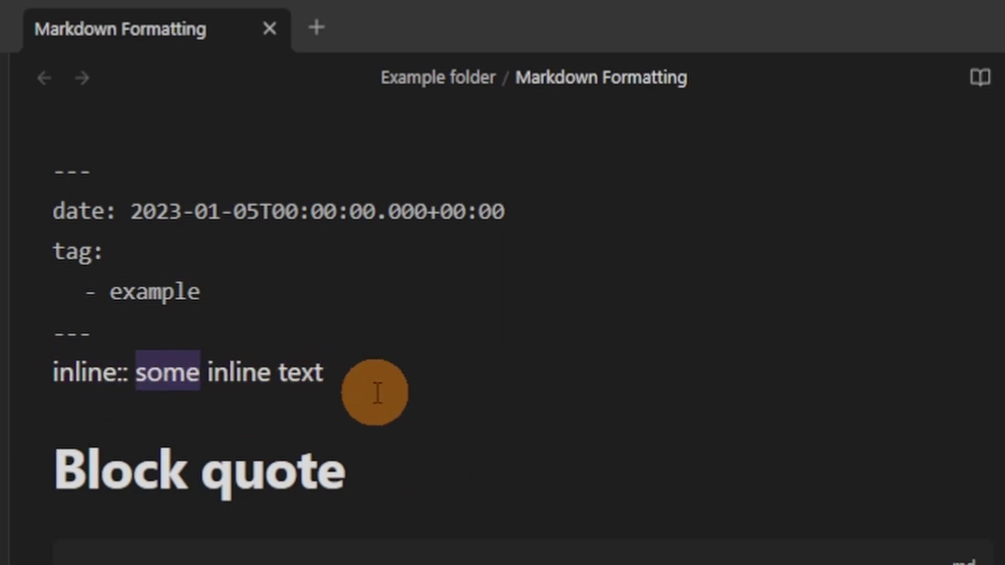
pyautogui.click(487, 394)
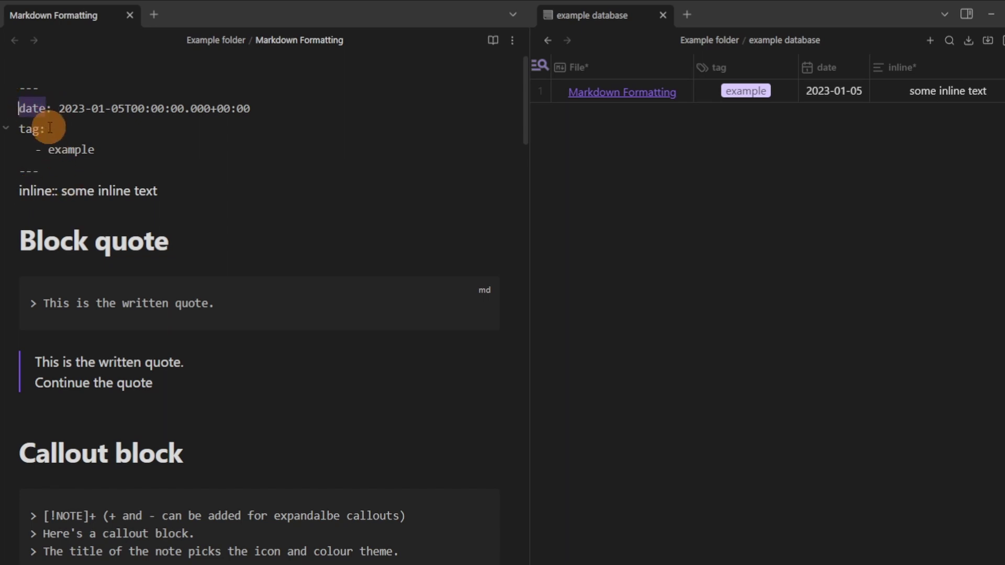
# Step: Select the tag key, the date value and the '- example' tag entry in the frontmatter
pyautogui.moveTo(42, 126); pyautogui.dragTo(12, 133)
pyautogui.moveTo(53, 108); pyautogui.dragTo(356, 108)
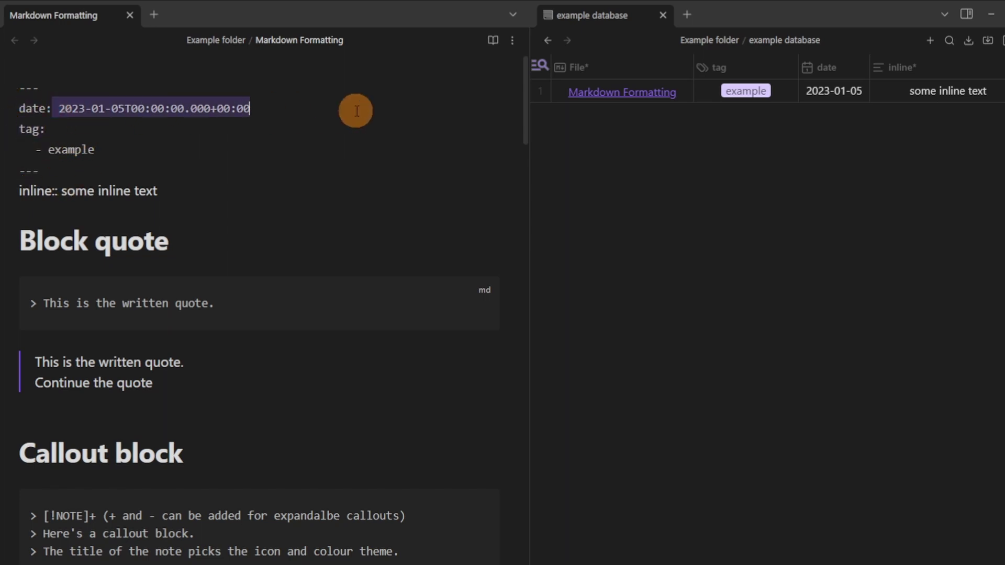
pyautogui.moveTo(130, 154); pyautogui.dragTo(8, 153)
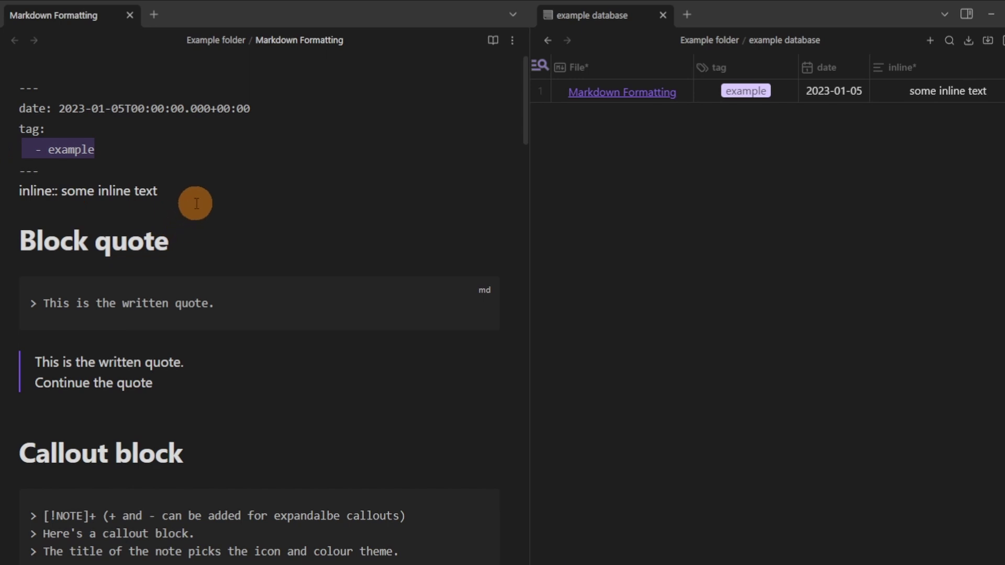
pyautogui.click(162, 152)
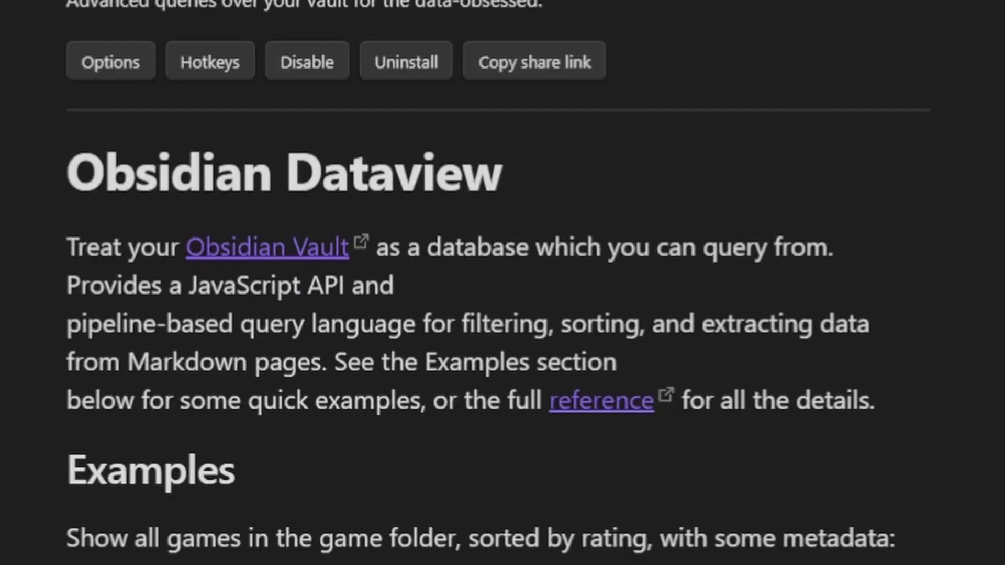
# Step: Open the Dataview reference docs and expand Metadata, Query Language Reference, JavaScript Reference and FAQ sections
pyautogui.scroll(-3, 421, 199)
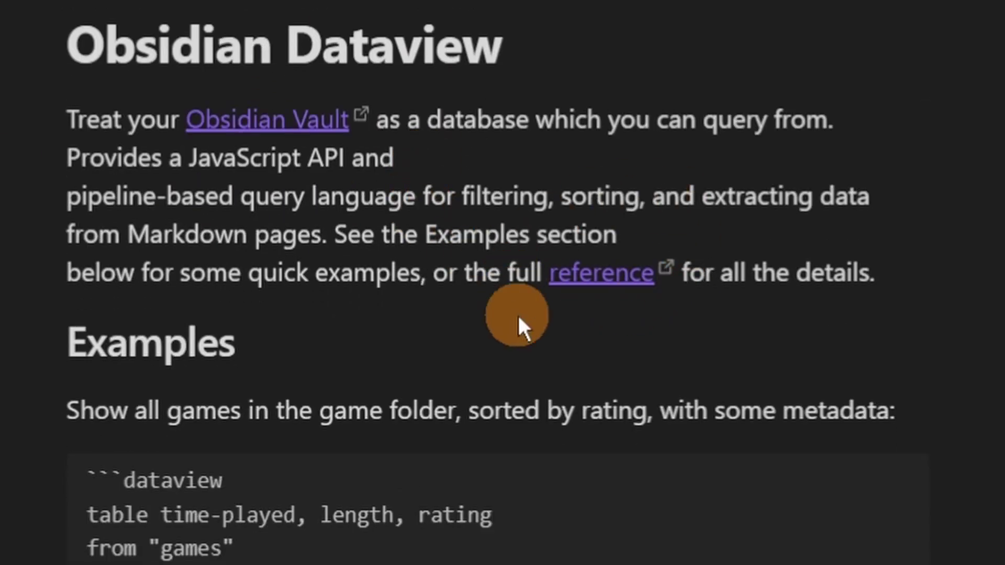
pyautogui.click(595, 286)
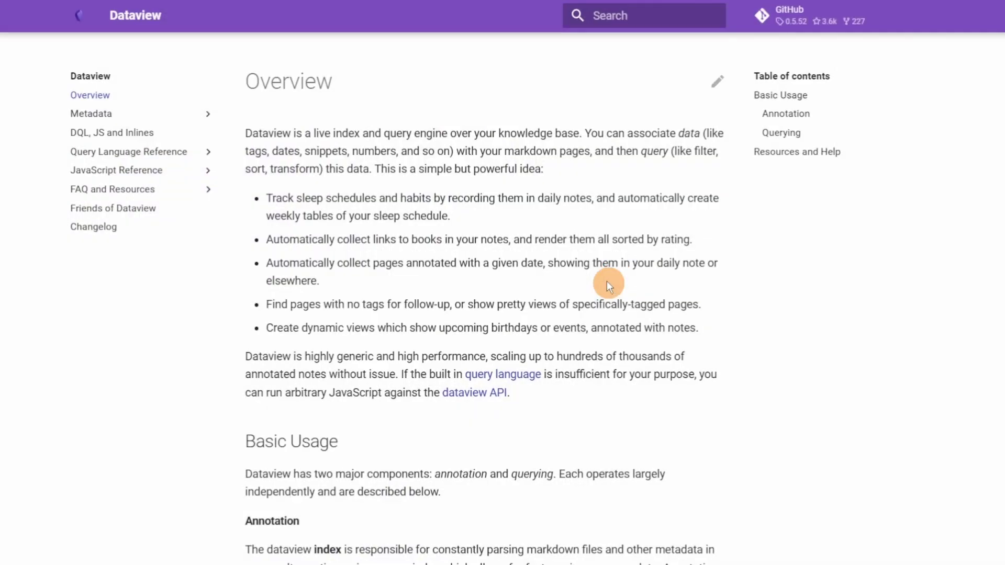
pyautogui.scroll(-15, 415, 375)
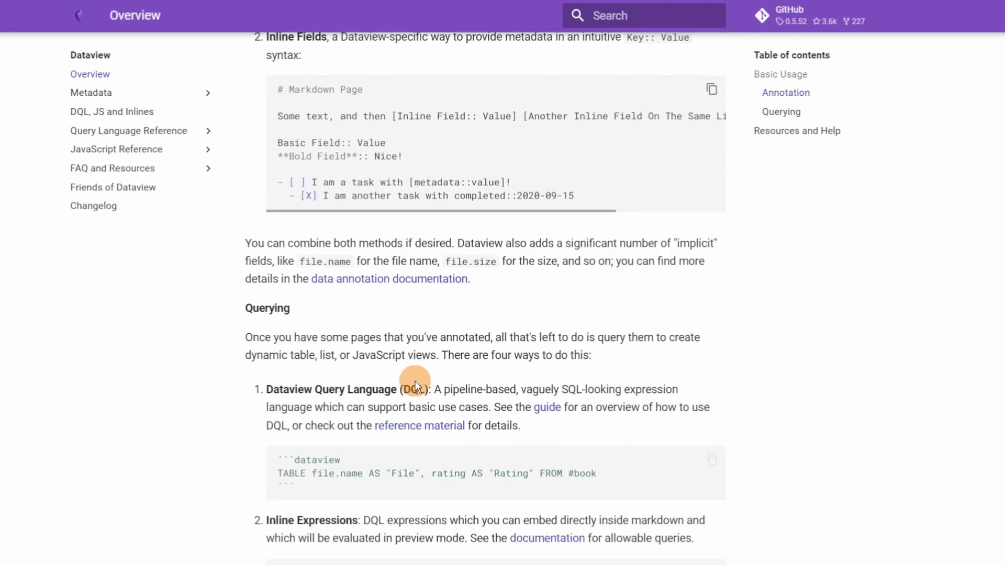
pyautogui.scroll(13, 415, 367)
pyautogui.scroll(2, 415, 349)
pyautogui.click(141, 121)
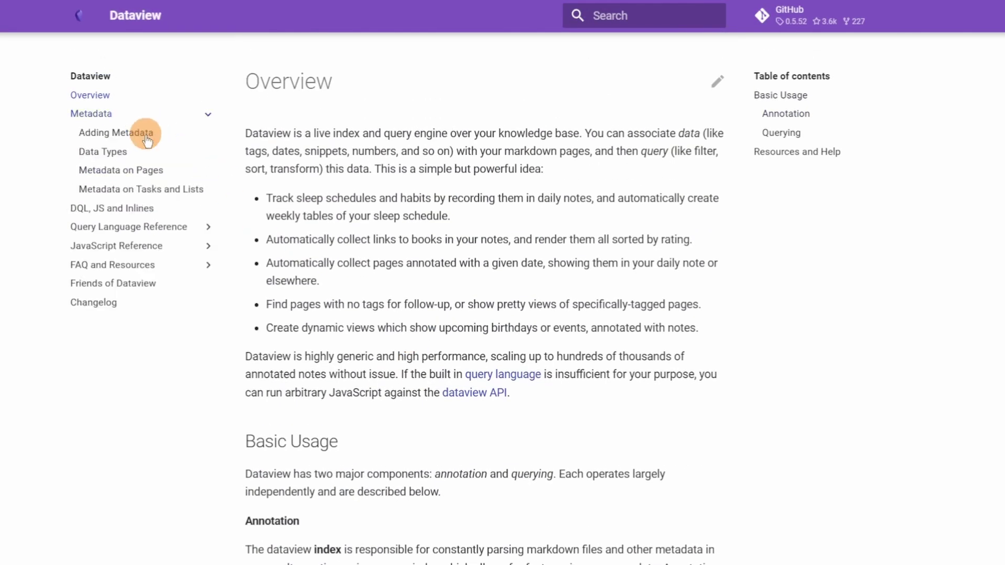
pyautogui.click(178, 227)
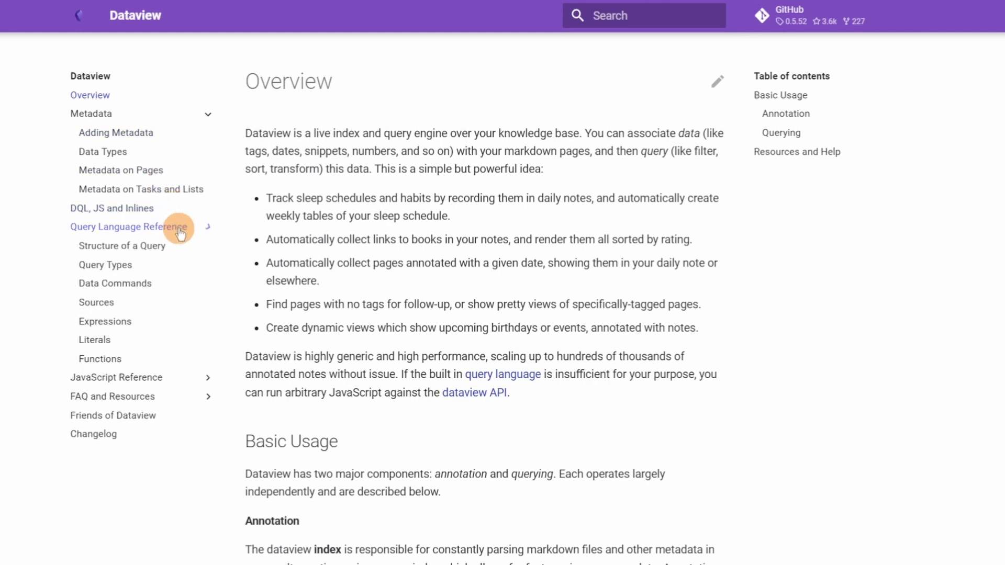
pyautogui.click(162, 378)
pyautogui.click(157, 472)
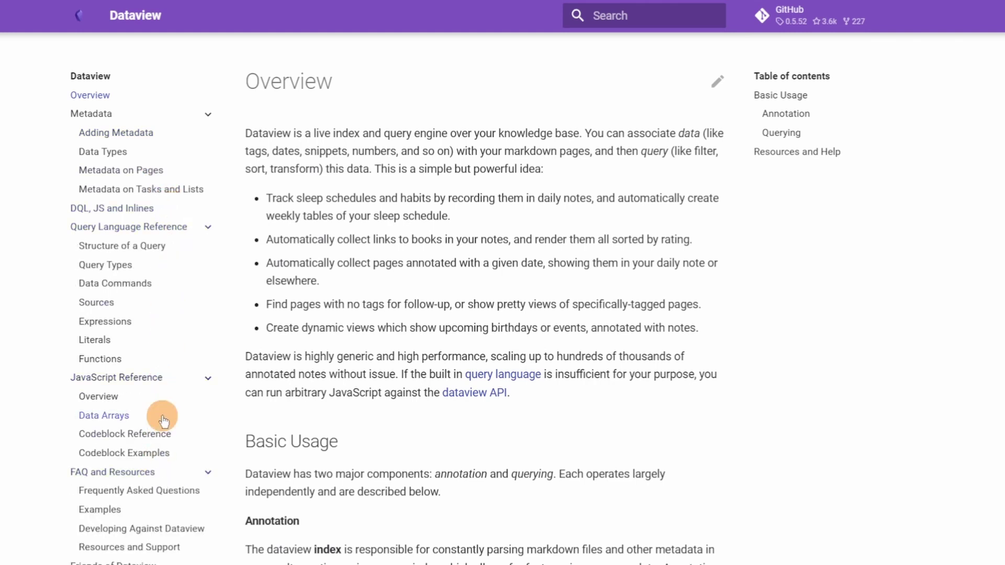
pyautogui.scroll(-5, 159, 413)
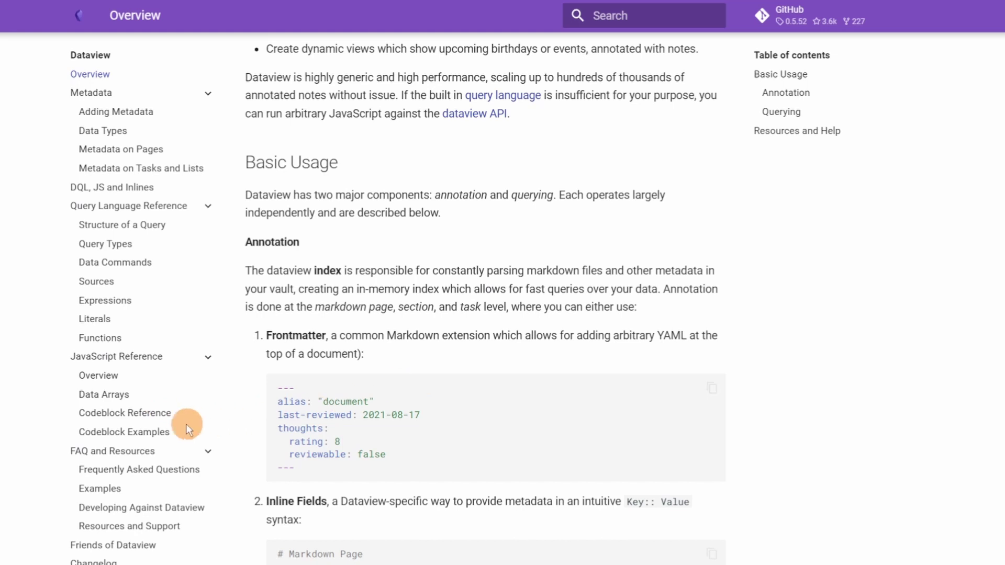
# Step: Open the Codeblock Reference page and jump to its dv.tryQuery section
pyautogui.click(170, 415)
pyautogui.scroll(-10, 419, 330)
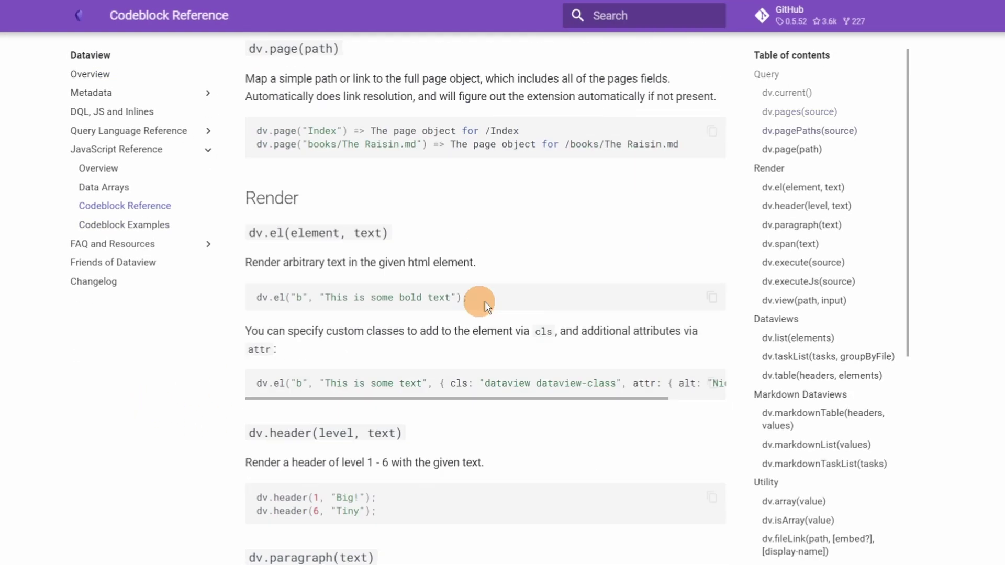
pyautogui.scroll(-8, 846, 208)
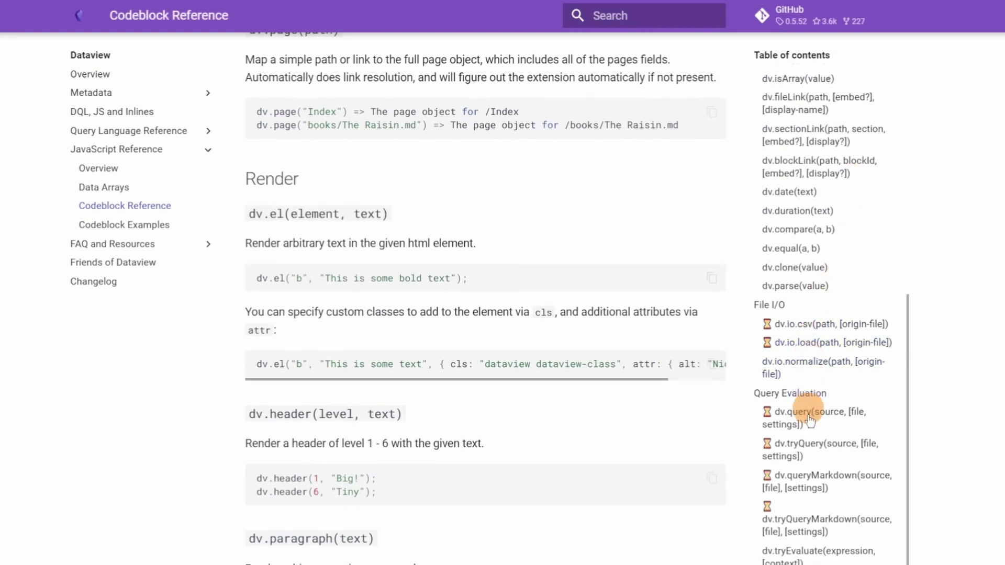
pyautogui.click(800, 453)
pyautogui.scroll(-3, 508, 403)
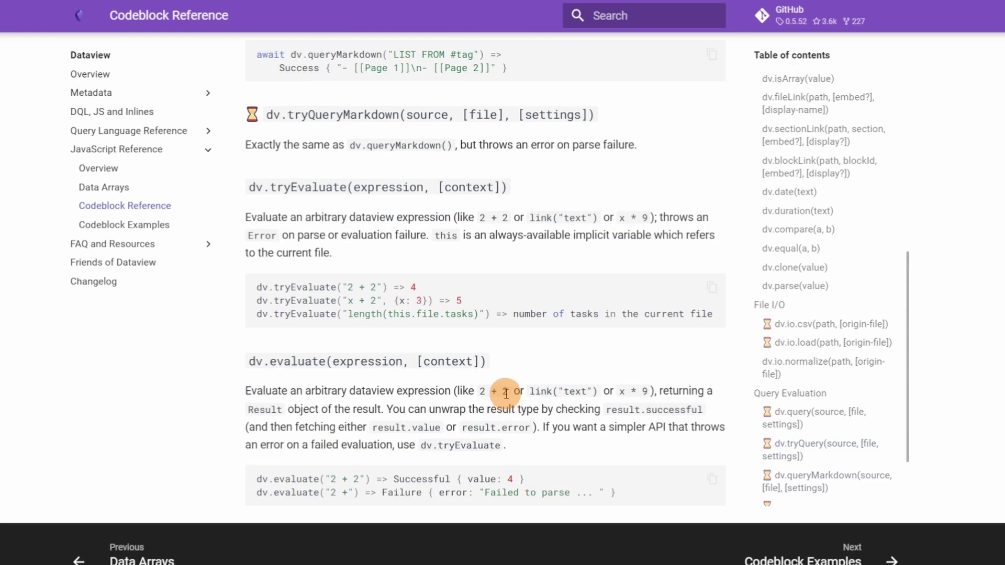
pyautogui.scroll(15, 502, 387)
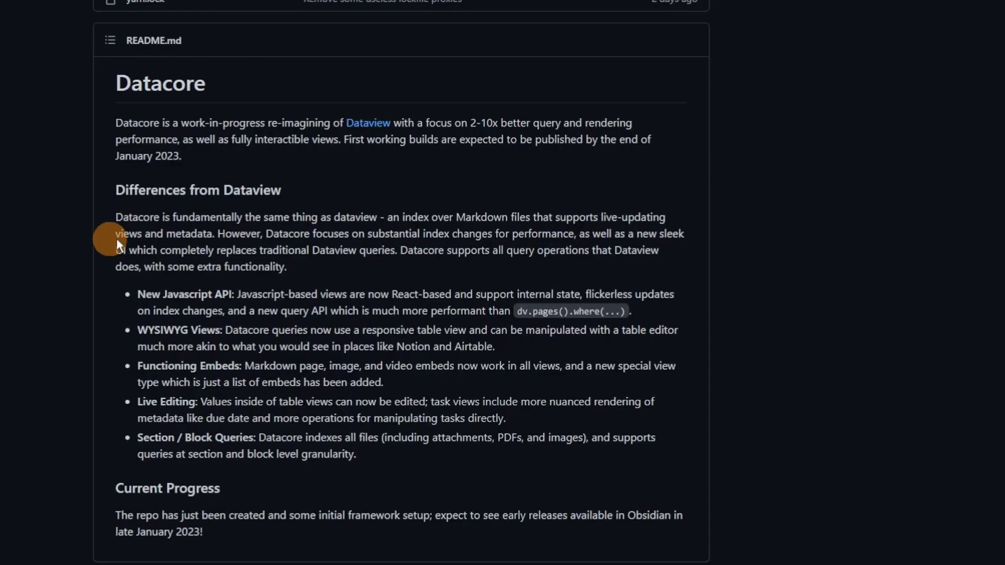
# Step: Highlight 'Datacore is a work-in-progress', 'performance' and 'with some extra functionality' in the README intro
pyautogui.scroll(10, 107, 240)
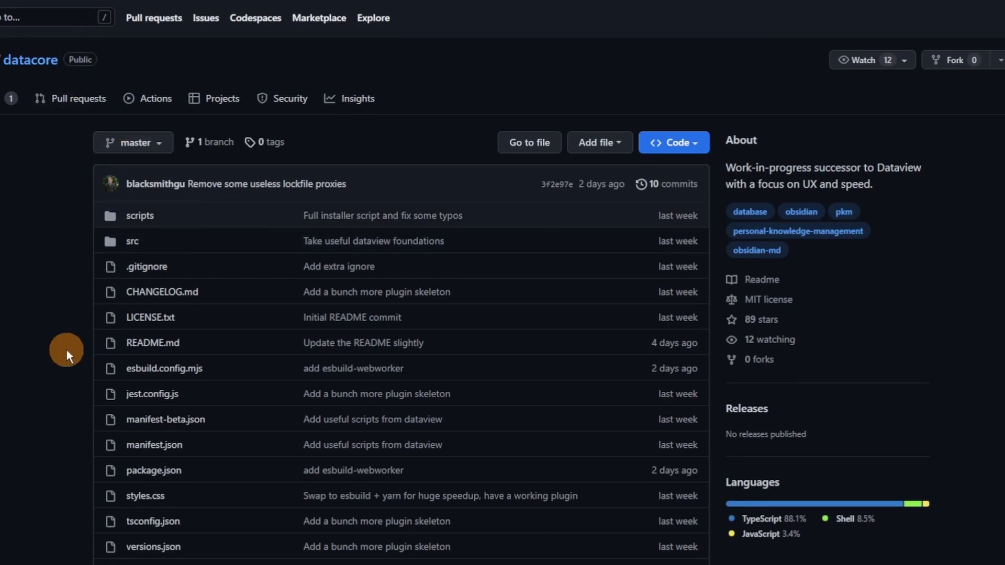
pyautogui.scroll(-10, 66, 350)
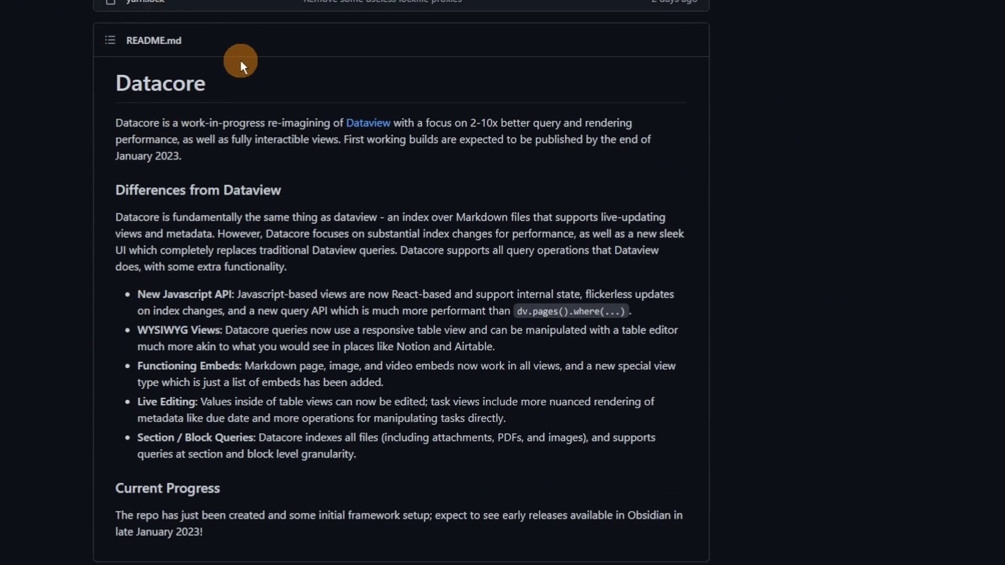
pyautogui.moveTo(113, 120); pyautogui.dragTo(268, 122)
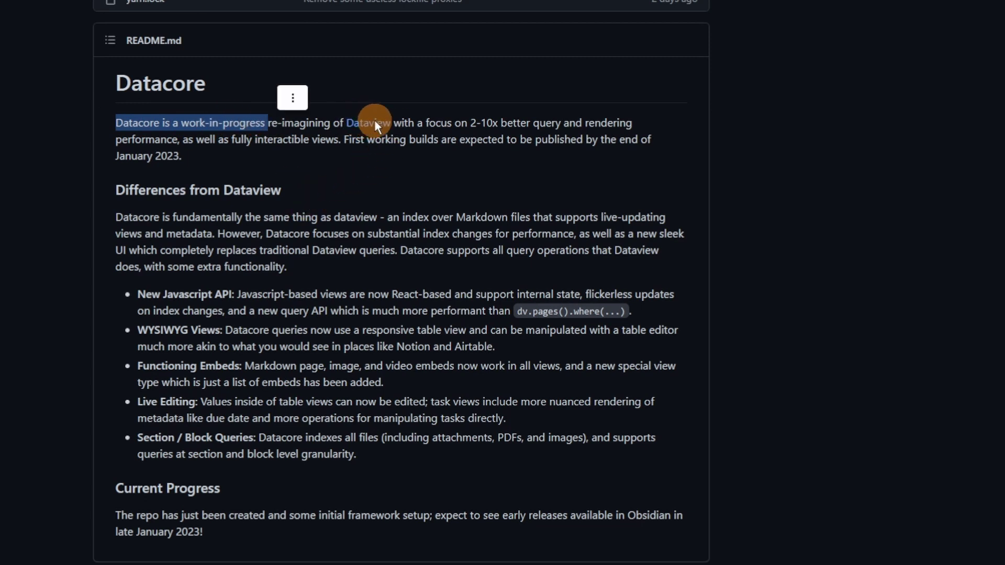
pyautogui.click(197, 156)
pyautogui.moveTo(181, 139); pyautogui.dragTo(117, 139)
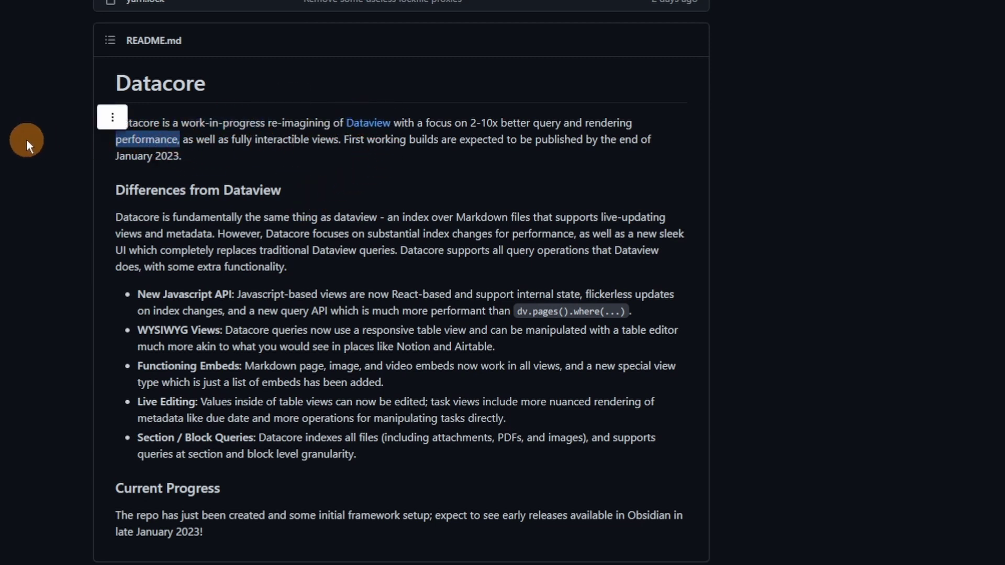
pyautogui.click(191, 208)
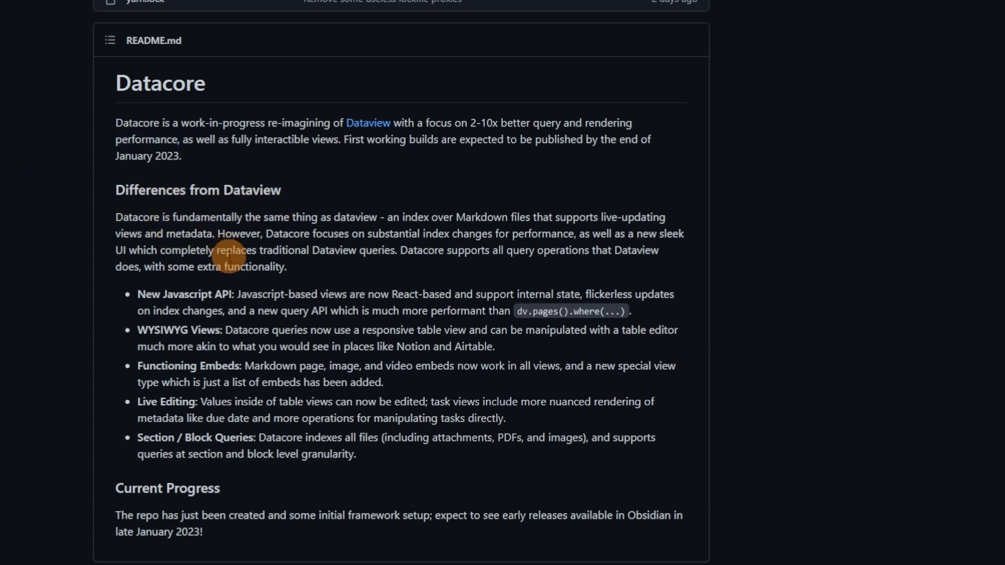
pyautogui.moveTo(144, 267); pyautogui.dragTo(307, 268)
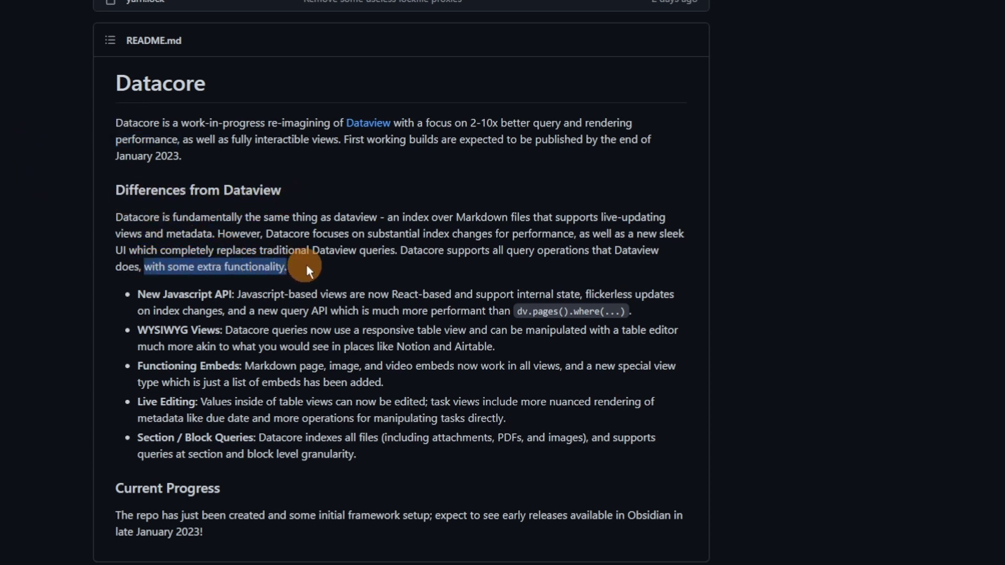
pyautogui.click(354, 269)
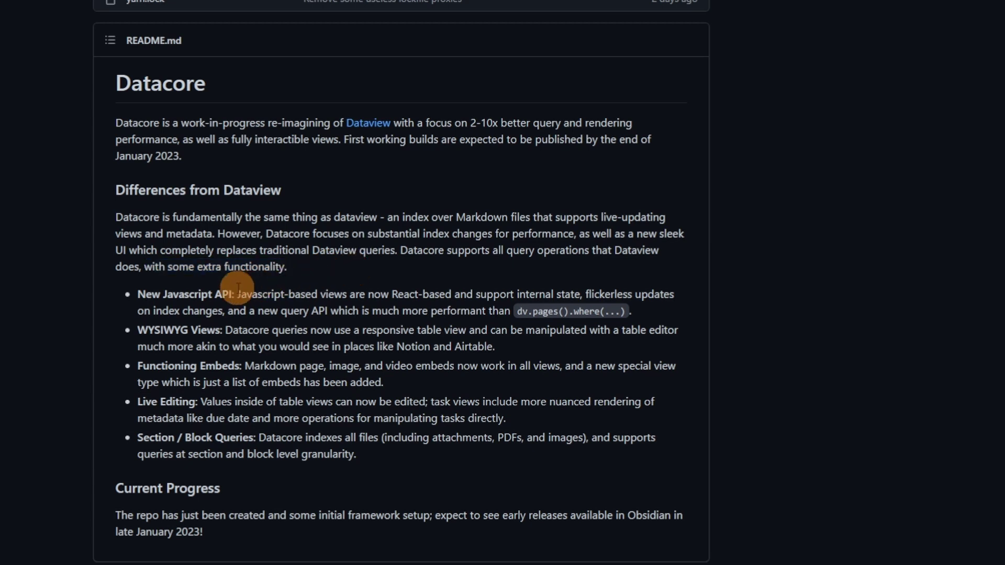
# Step: Highlight New Javascript API, WYSIWYG Views, table view, table editor and Functioning Embeds in the differences list
pyautogui.moveTo(215, 294); pyautogui.dragTo(51, 296)
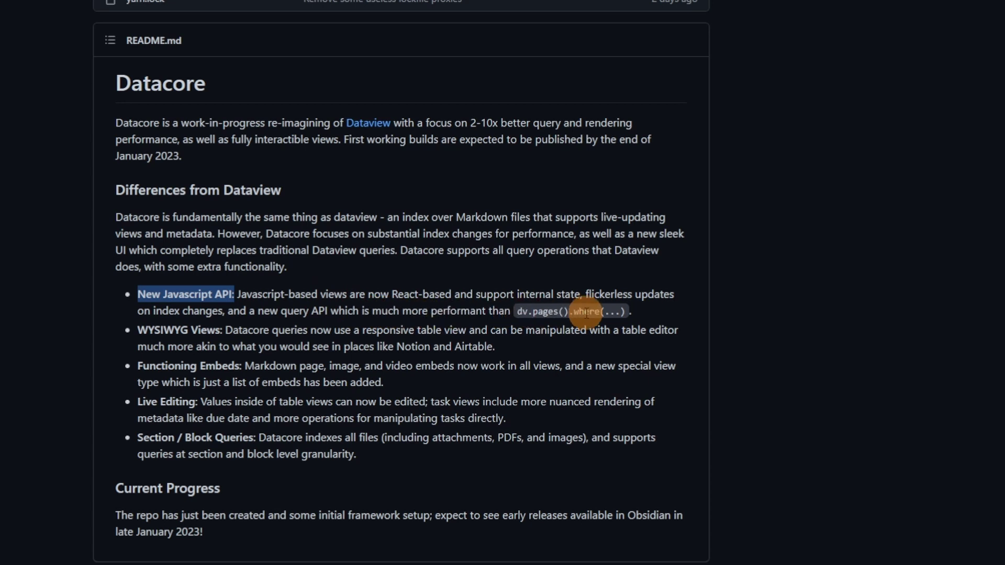
pyautogui.moveTo(225, 331); pyautogui.dragTo(18, 328)
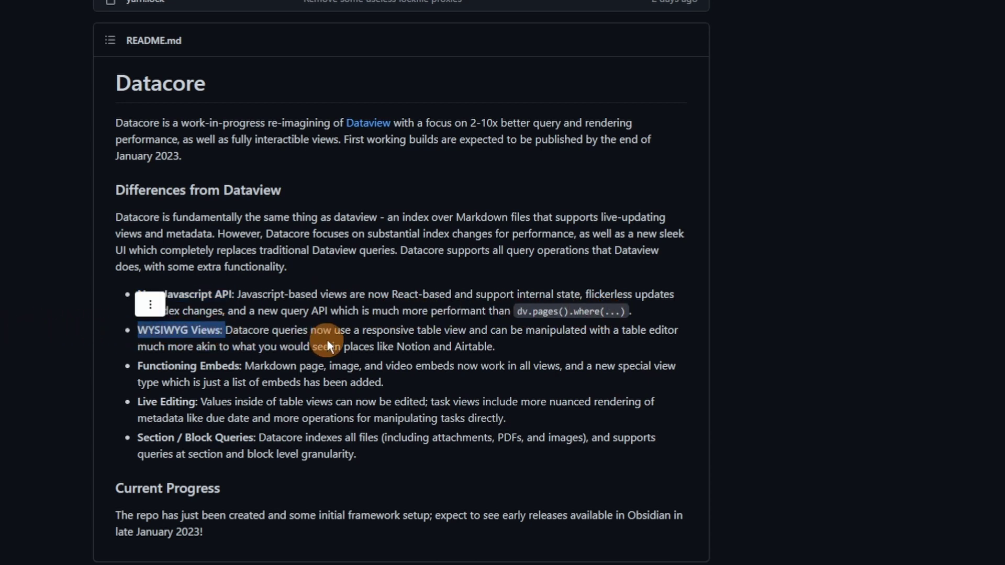
pyautogui.moveTo(416, 330); pyautogui.dragTo(458, 330)
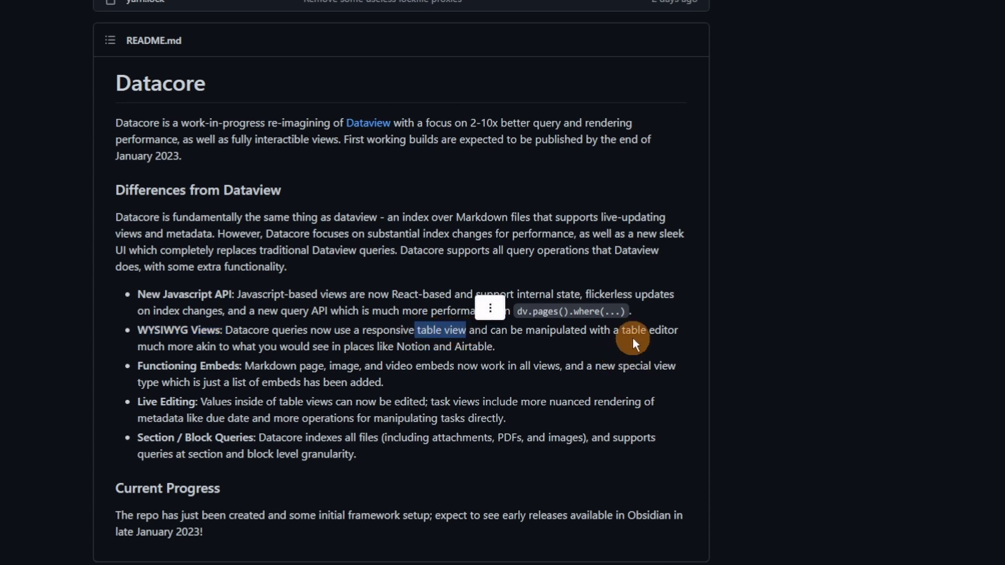
pyautogui.moveTo(613, 331); pyautogui.dragTo(746, 306)
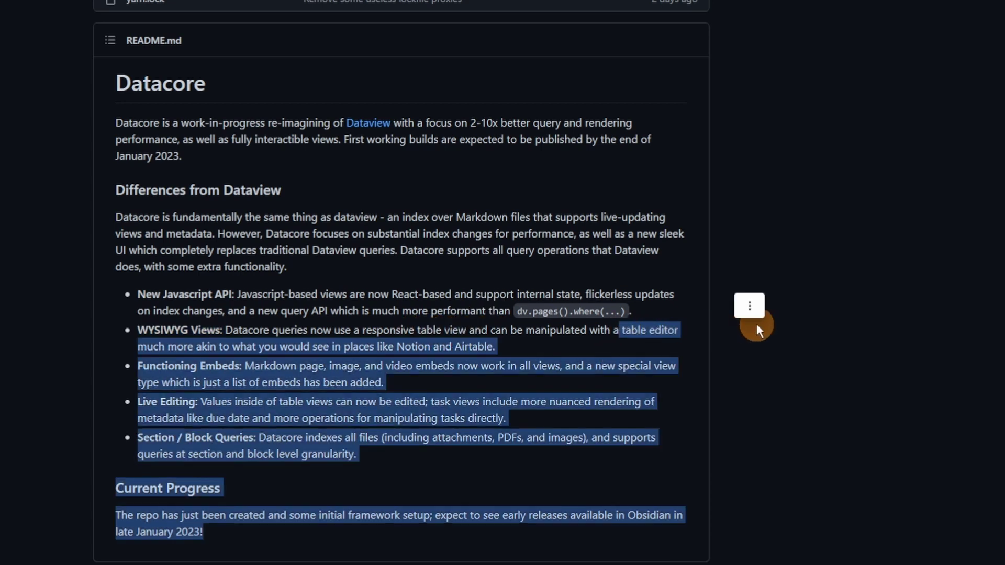
pyautogui.click(714, 341)
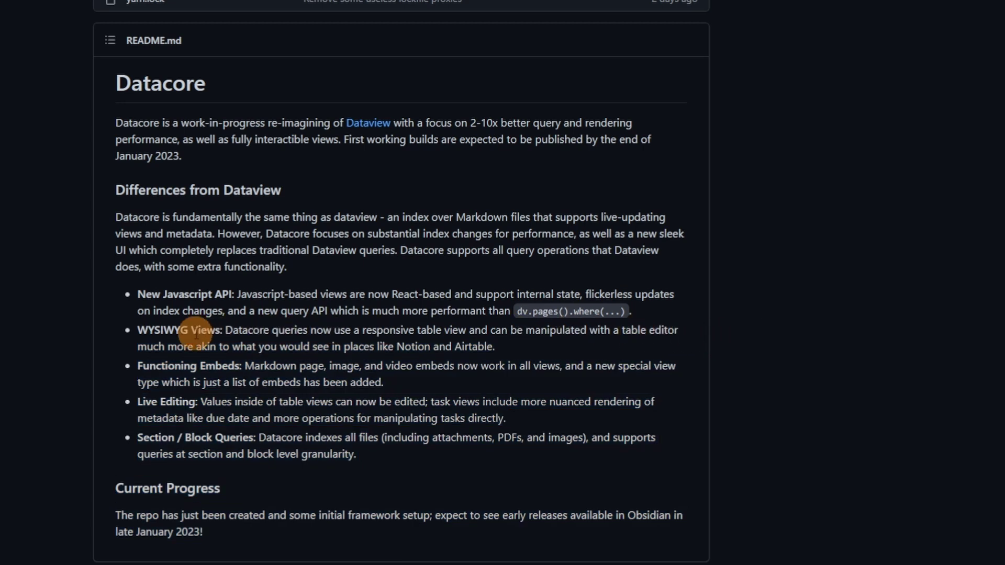
pyautogui.moveTo(138, 364); pyautogui.dragTo(244, 367)
pyautogui.click(355, 367)
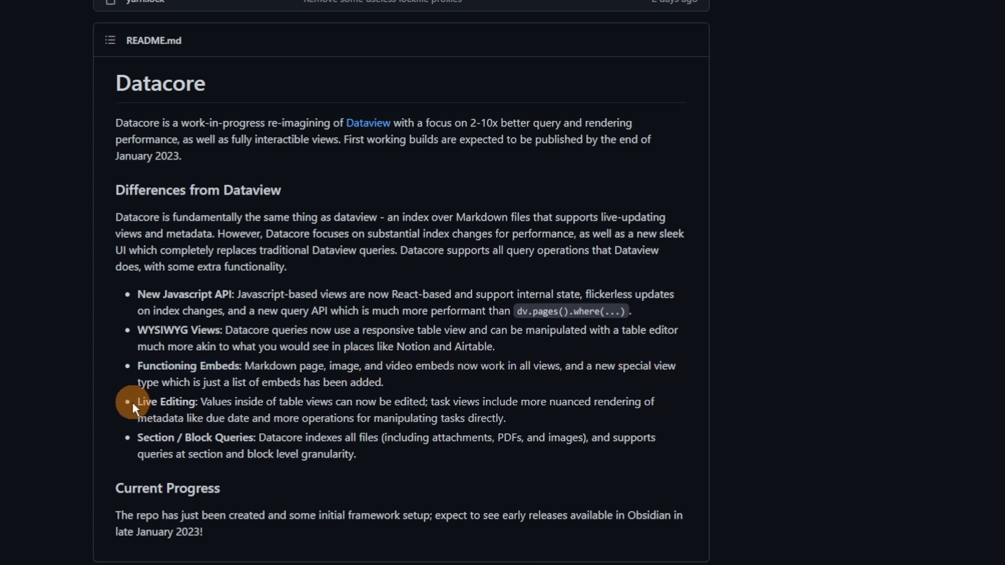
# Step: Highlight Live Editing, nuanced task rendering, due date, indexed file types and the Current Progress paragraph
pyautogui.moveTo(201, 402); pyautogui.dragTo(152, 406)
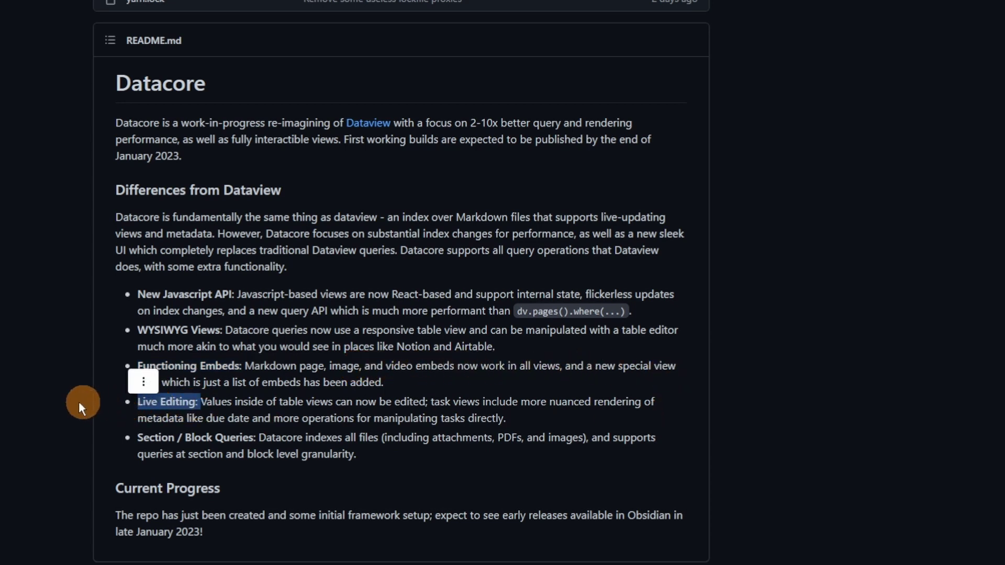
pyautogui.click(52, 403)
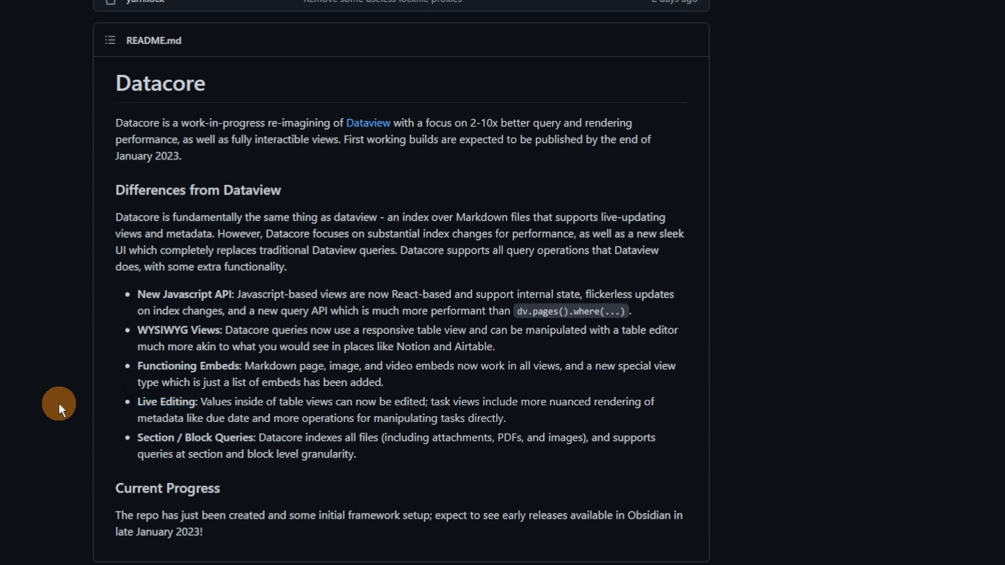
pyautogui.moveTo(430, 403); pyautogui.dragTo(643, 405)
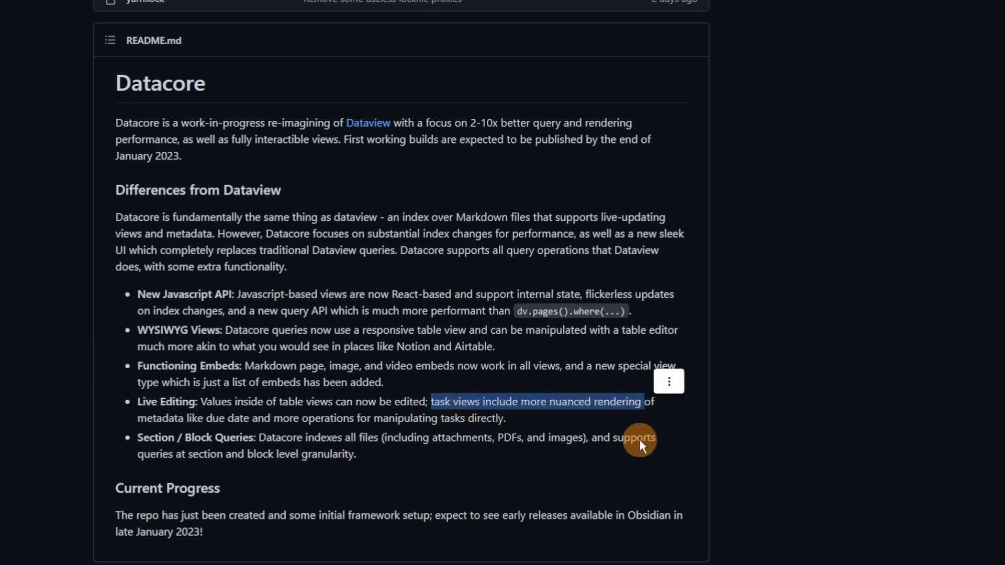
pyautogui.moveTo(206, 419); pyautogui.dragTo(248, 422)
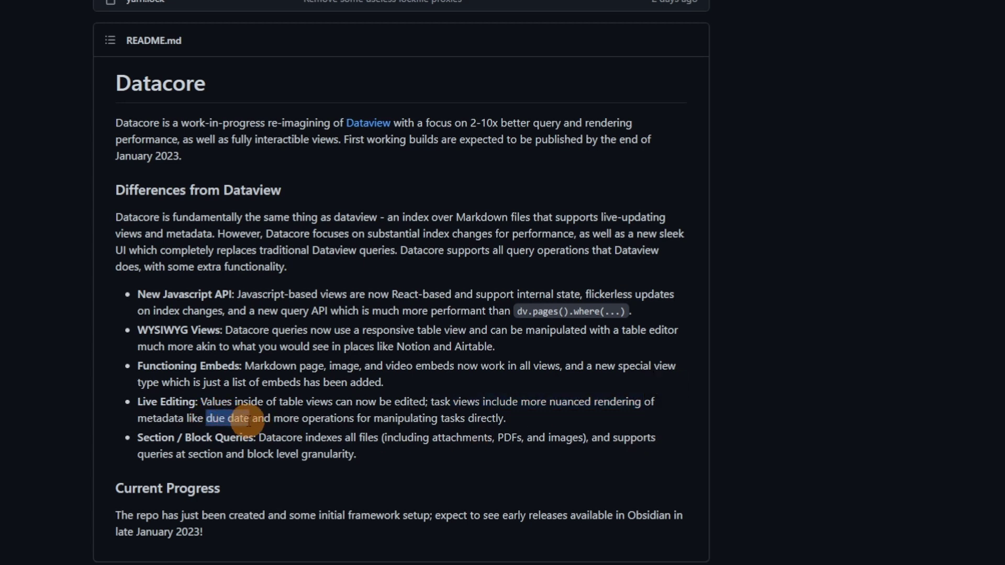
pyautogui.click(446, 421)
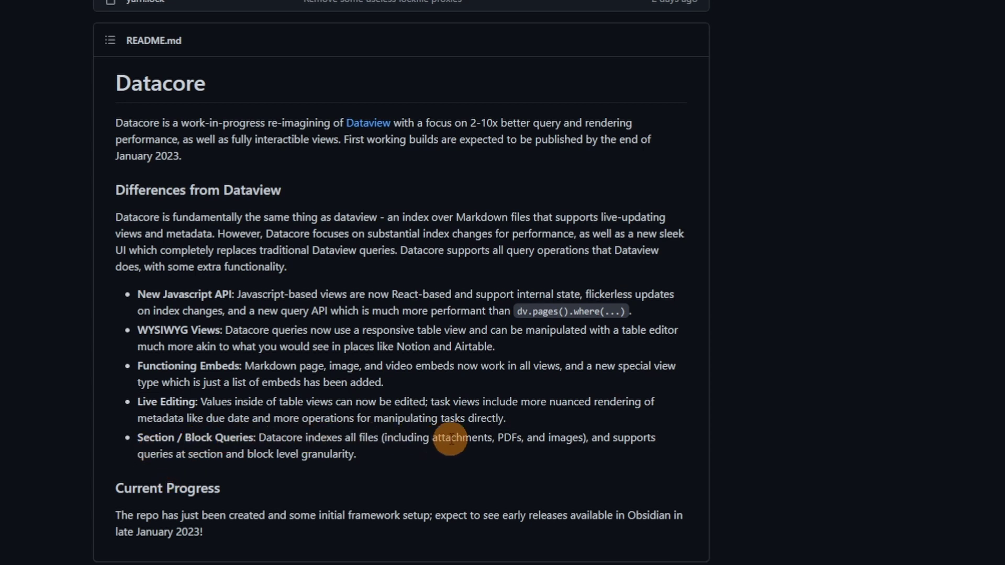
pyautogui.moveTo(385, 439); pyautogui.dragTo(589, 444)
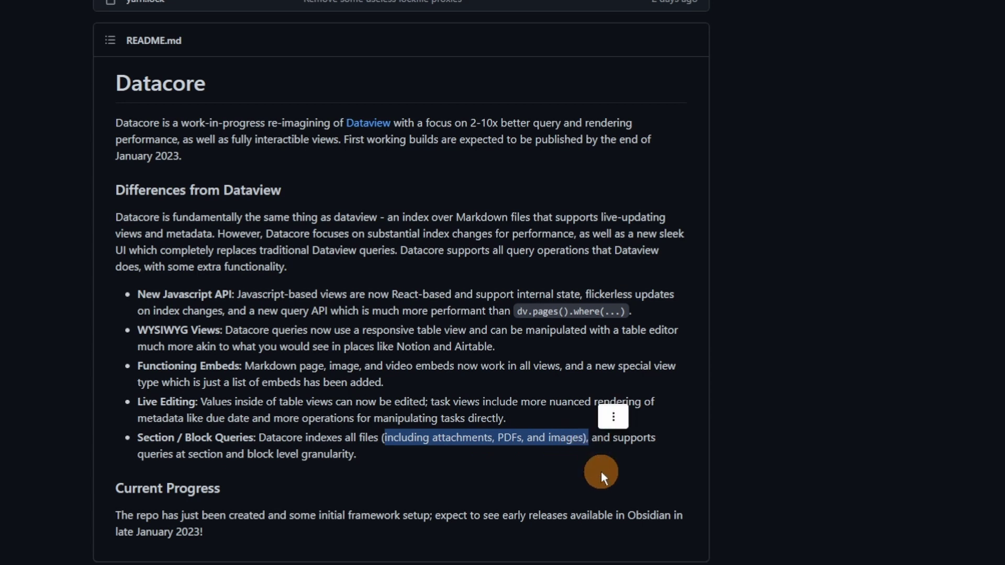
pyautogui.click(414, 470)
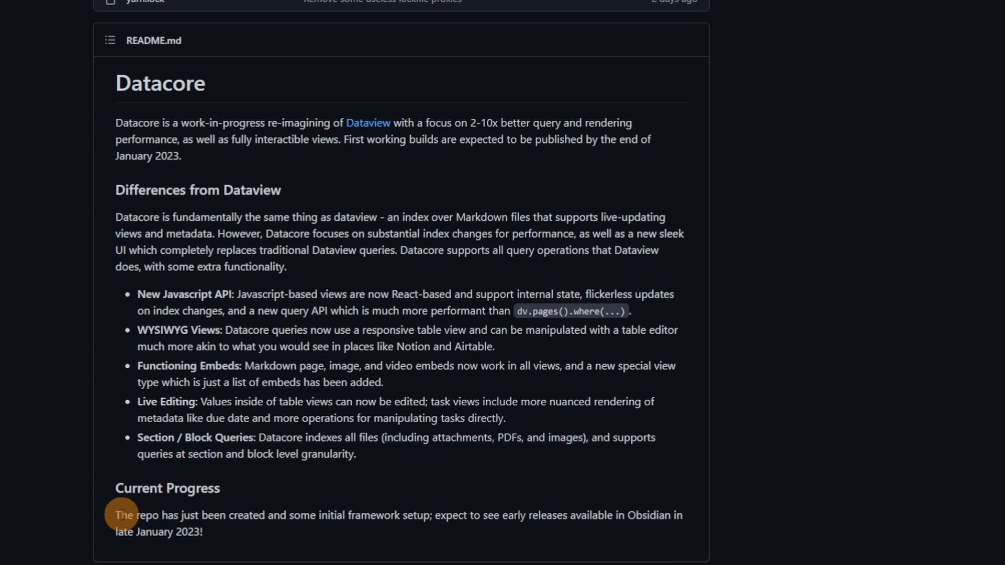
pyautogui.moveTo(114, 515); pyautogui.dragTo(236, 535)
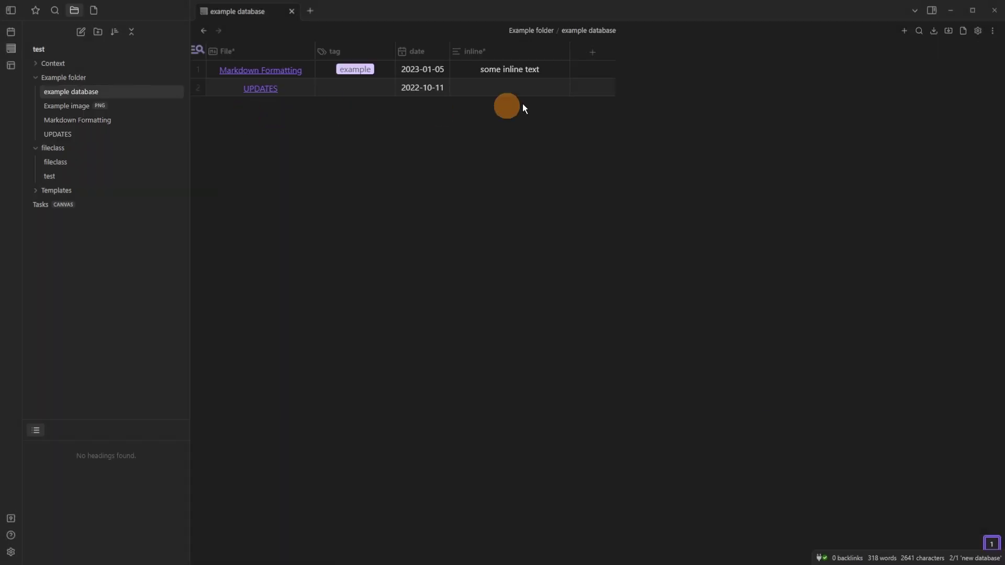
# Step: Move to the UPDATES row's tag cell in the example database and add the 'example' tag
pyautogui.click(516, 70)
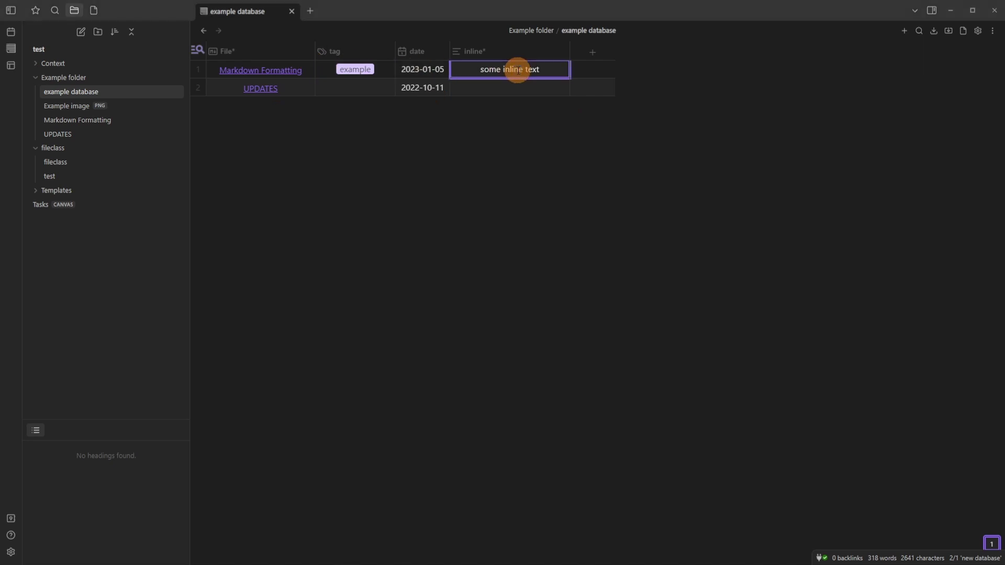
pyautogui.press('Left')
pyautogui.press('Left')
pyautogui.press('Right')
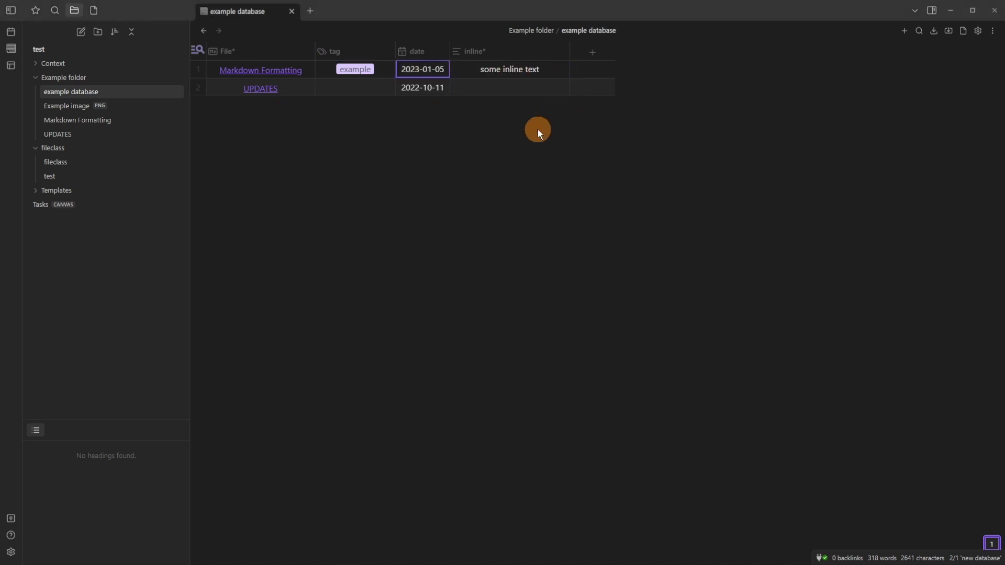
pyautogui.press('Right')
pyautogui.press('Down')
pyautogui.press('Left')
pyautogui.press('Left')
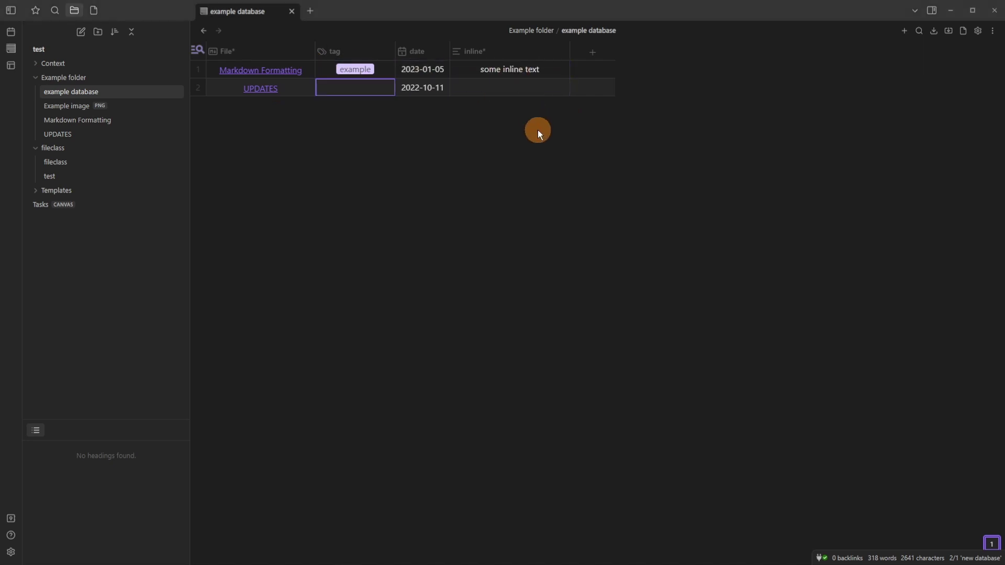
pyautogui.press('Return')
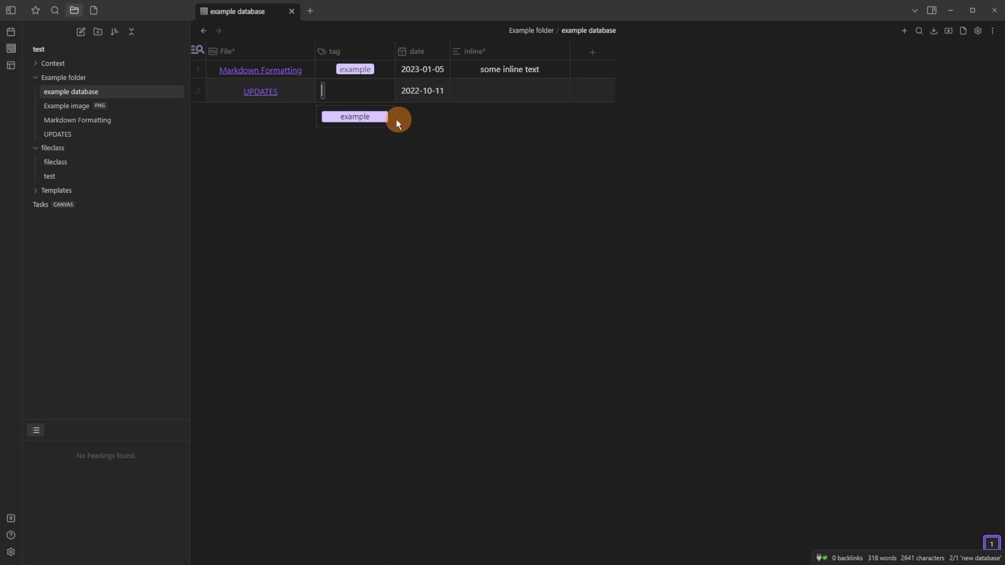
pyautogui.click(362, 120)
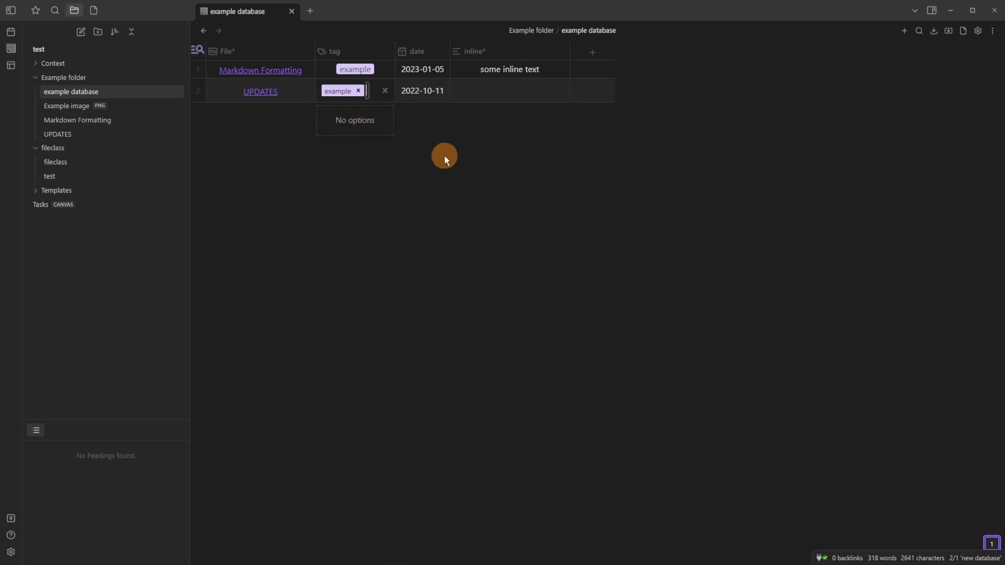
pyautogui.press('Escape')
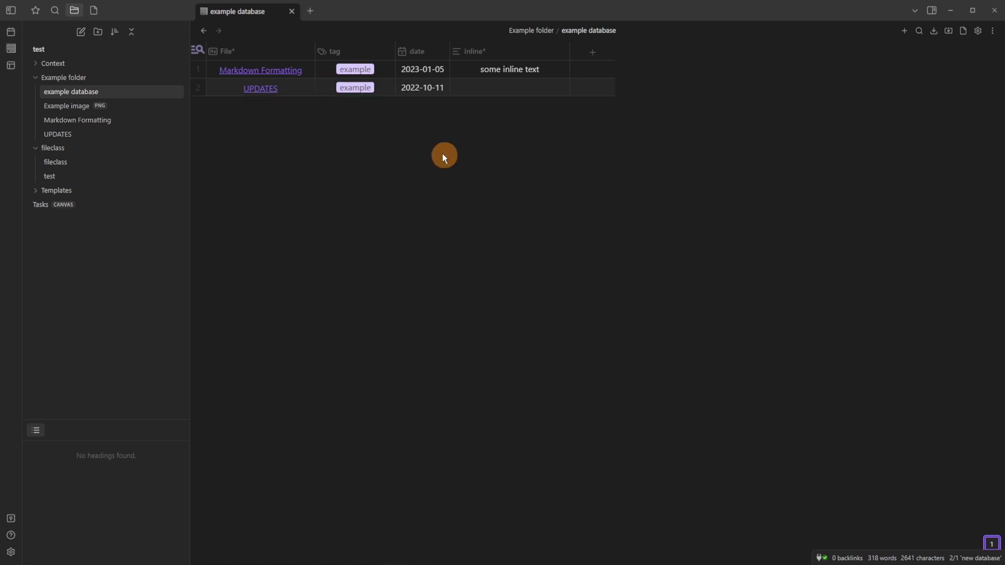
# Step: Reopen the UPDATES row's tags, remove and re-add 'example', and close the editor keeping it
pyautogui.click(373, 69)
pyautogui.click(431, 127)
pyautogui.click(366, 89)
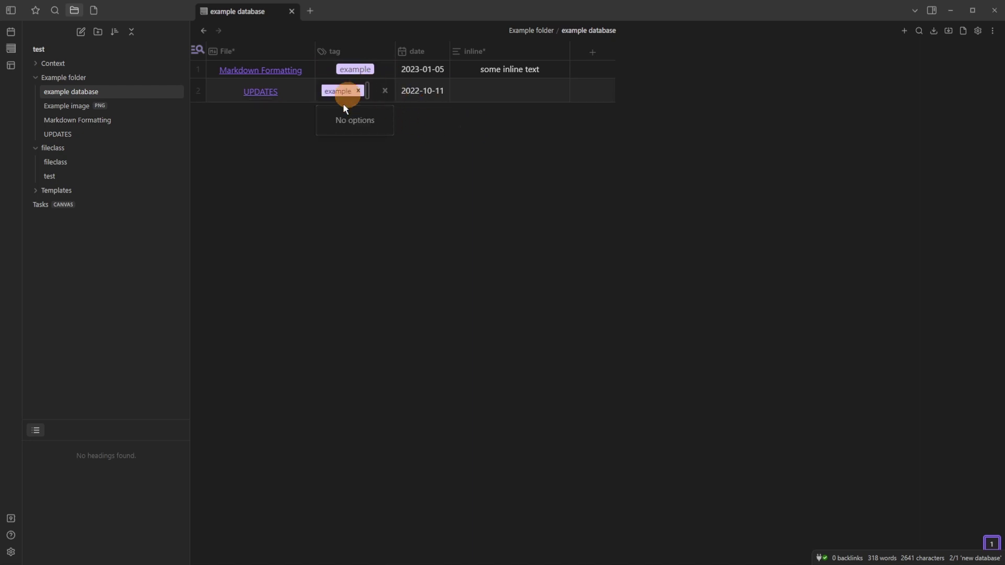
pyautogui.press('BackSpace')
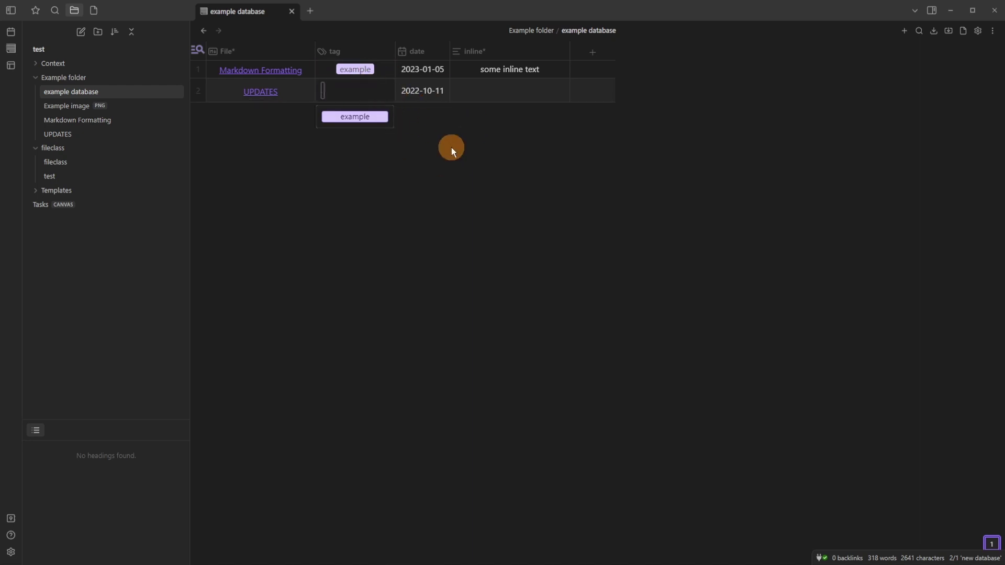
pyautogui.write('e')
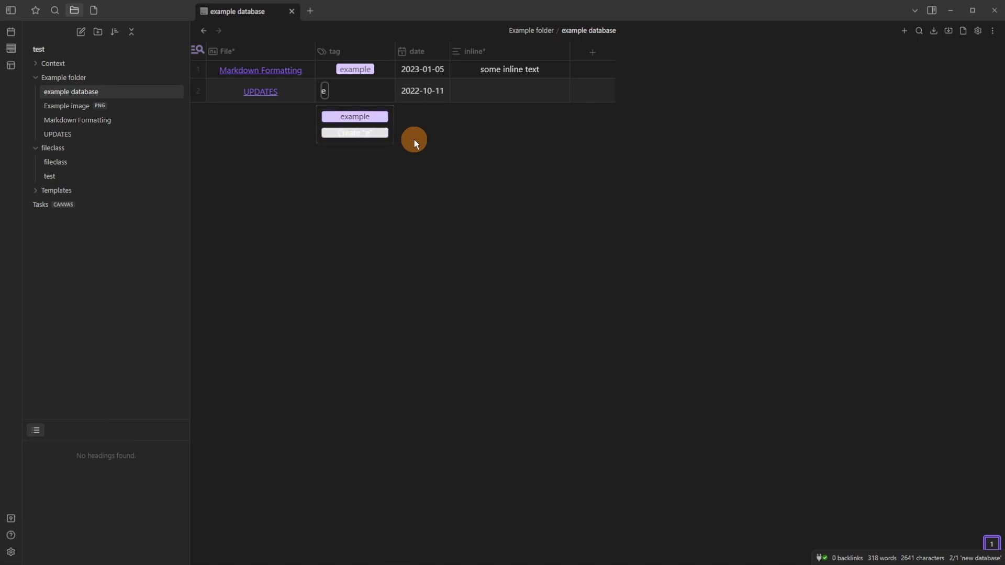
pyautogui.press('BackSpace')
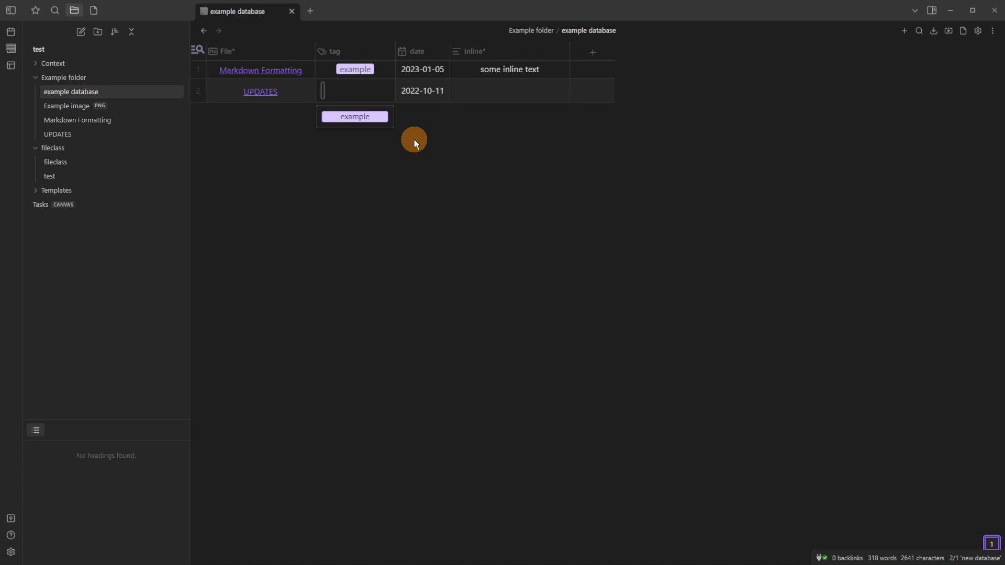
pyautogui.press('Return')
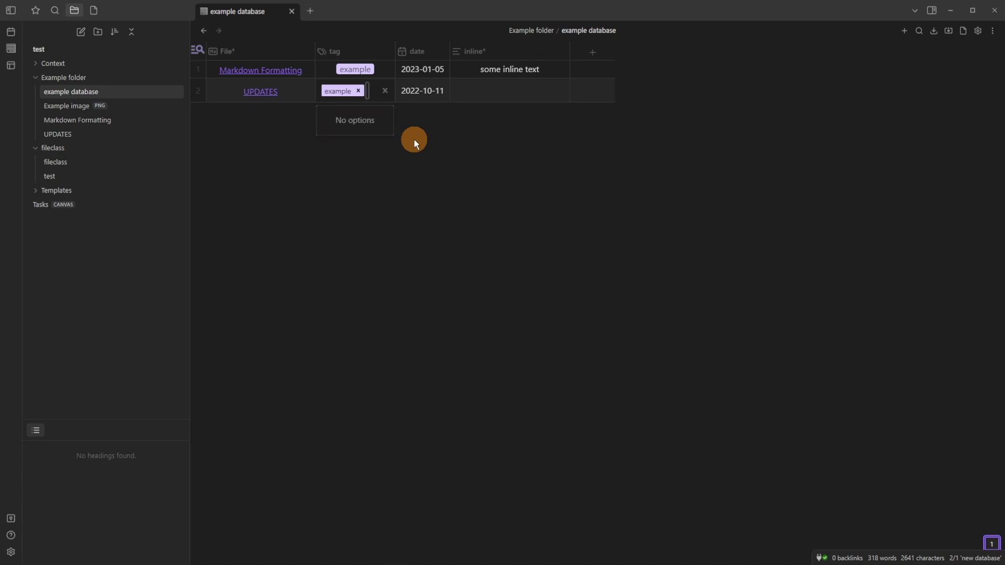
pyautogui.press('BackSpace')
pyautogui.press('Return')
pyautogui.press('Tab')
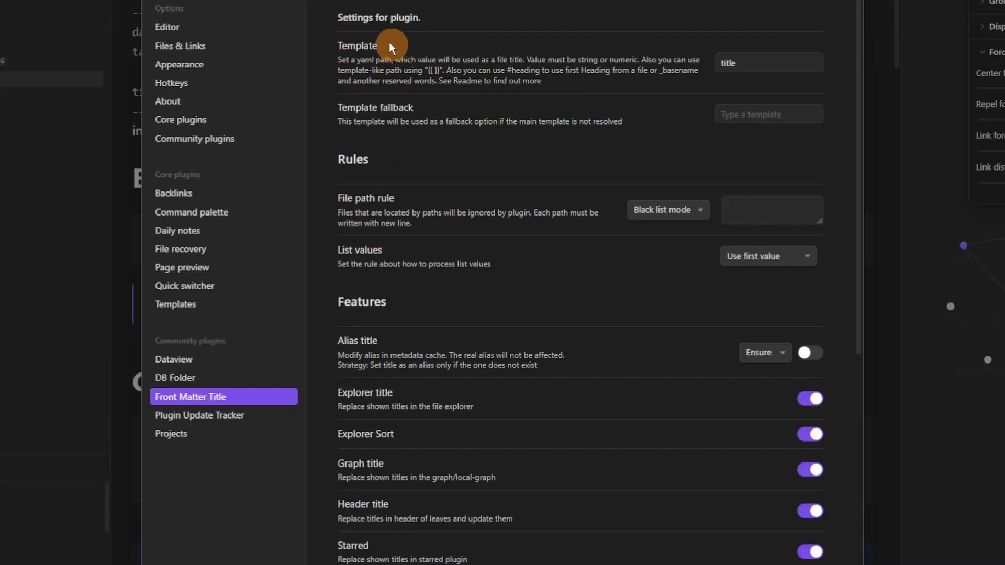
# Step: Review the Front Matter Title Template ('title') and fallback settings unchanged, then close Settings
pyautogui.click(757, 63)
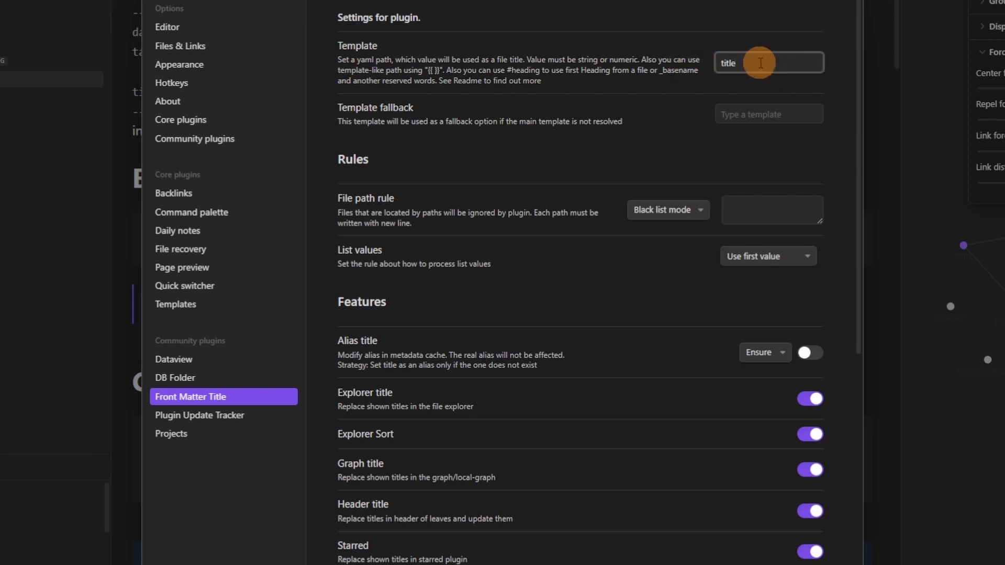
pyautogui.doubleClick(755, 63)
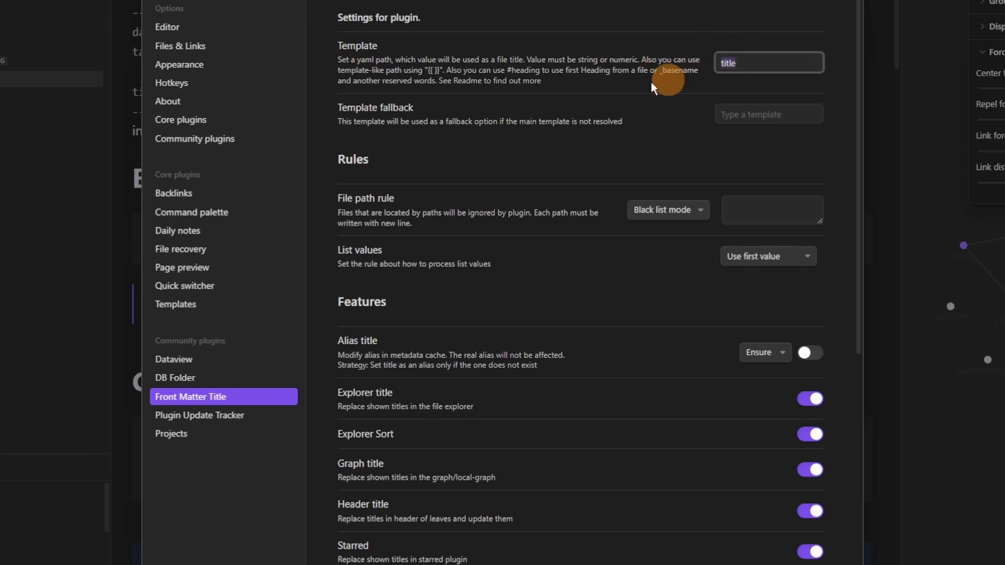
pyautogui.click(503, 117)
pyautogui.click(759, 115)
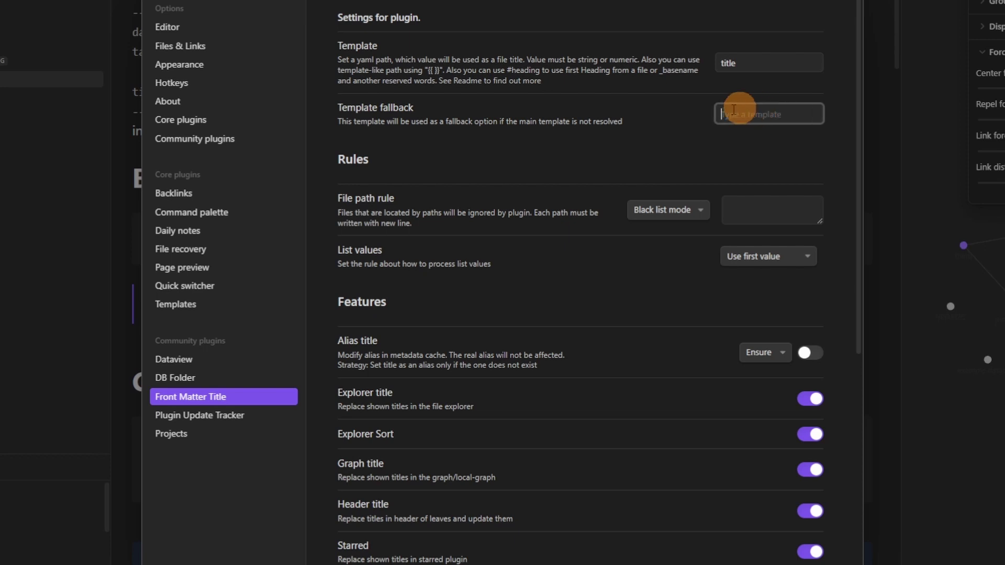
pyautogui.scroll(-1, 669, 139)
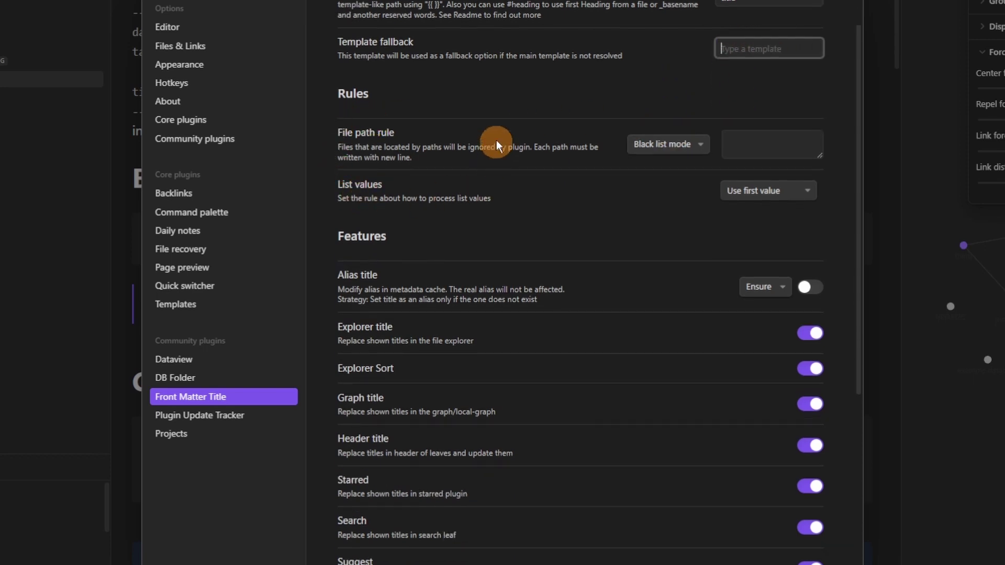
pyautogui.scroll(-2, 560, 186)
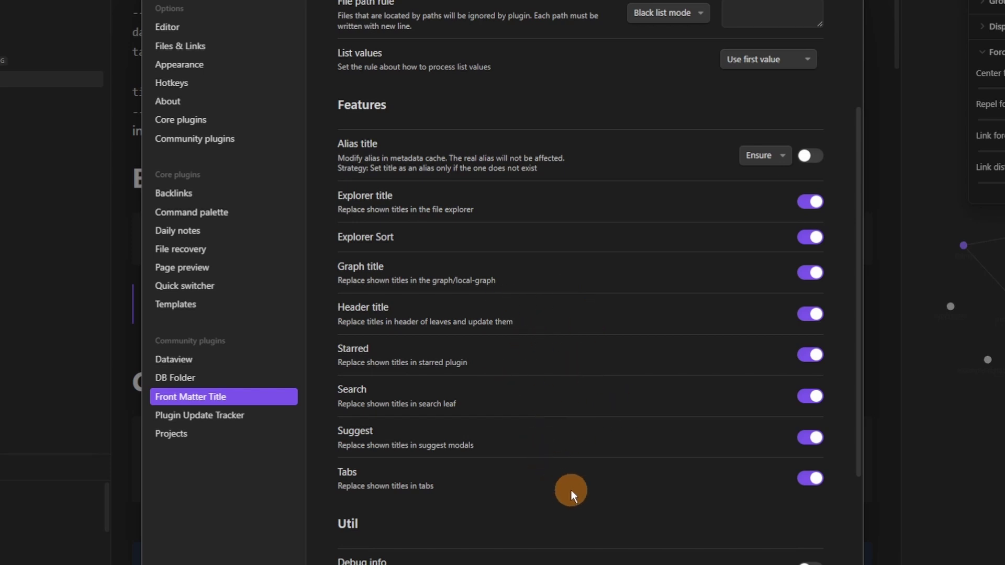
pyautogui.scroll(-3, 571, 489)
pyautogui.scroll(3, 571, 325)
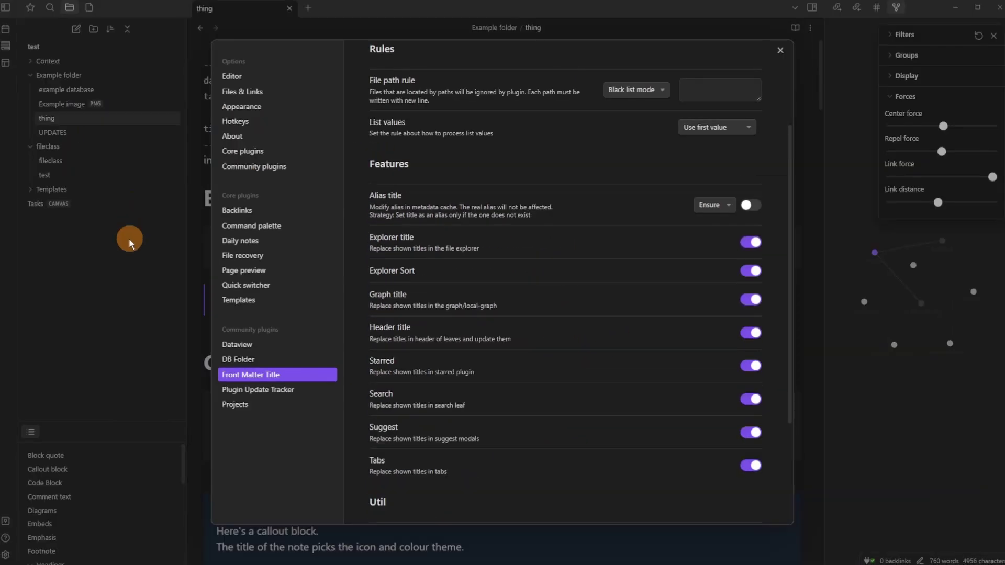
pyautogui.click(129, 241)
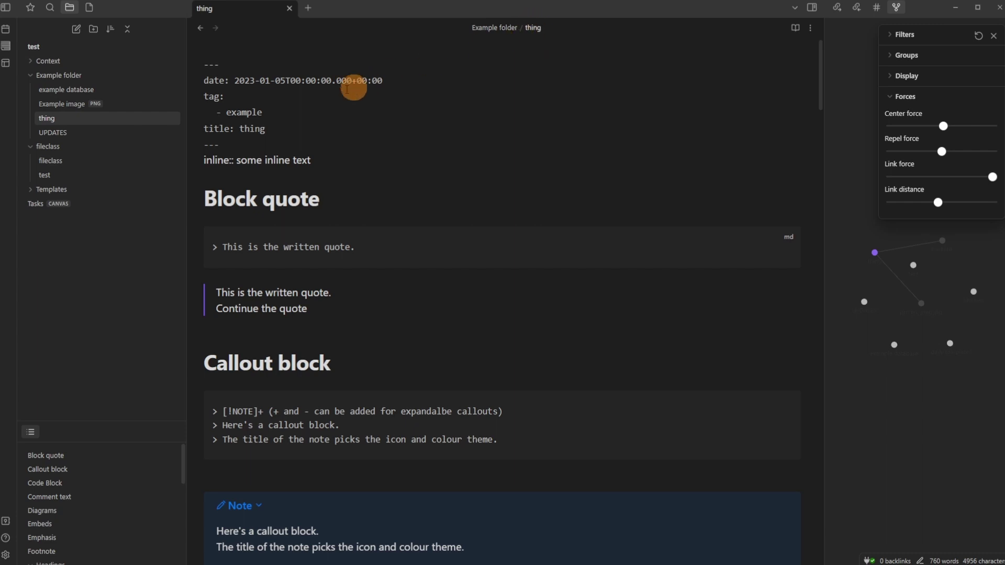
# Step: Change the note's frontmatter title value from 'thing' to 'name'
pyautogui.click(260, 128)
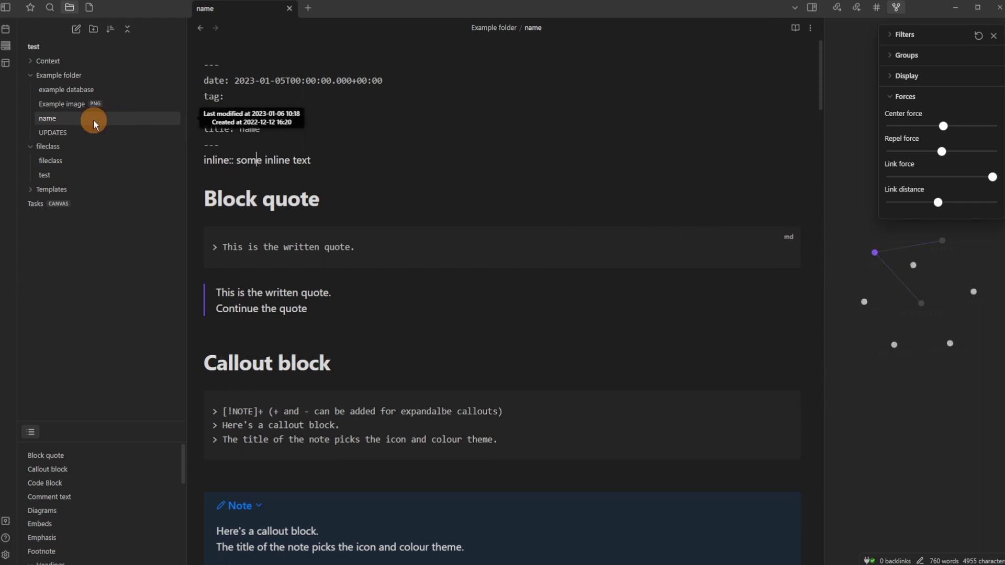
pyautogui.hotkey('ctrl', ',')
# Step: Turn off Front Matter Title's Explorer title, Graph title and Tabs replacement, then close Settings
pyautogui.scroll(-3, 547, 301)
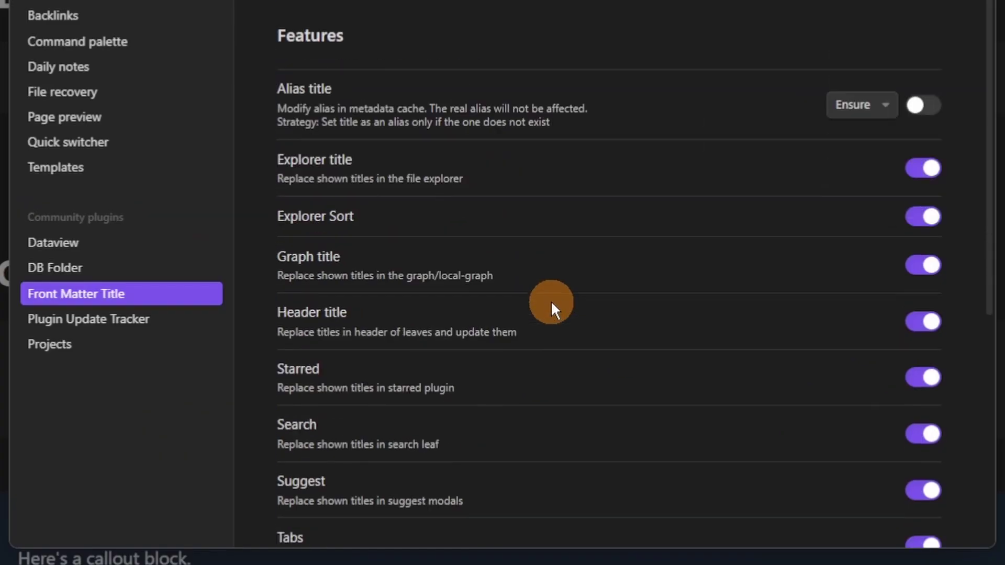
pyautogui.click(919, 118)
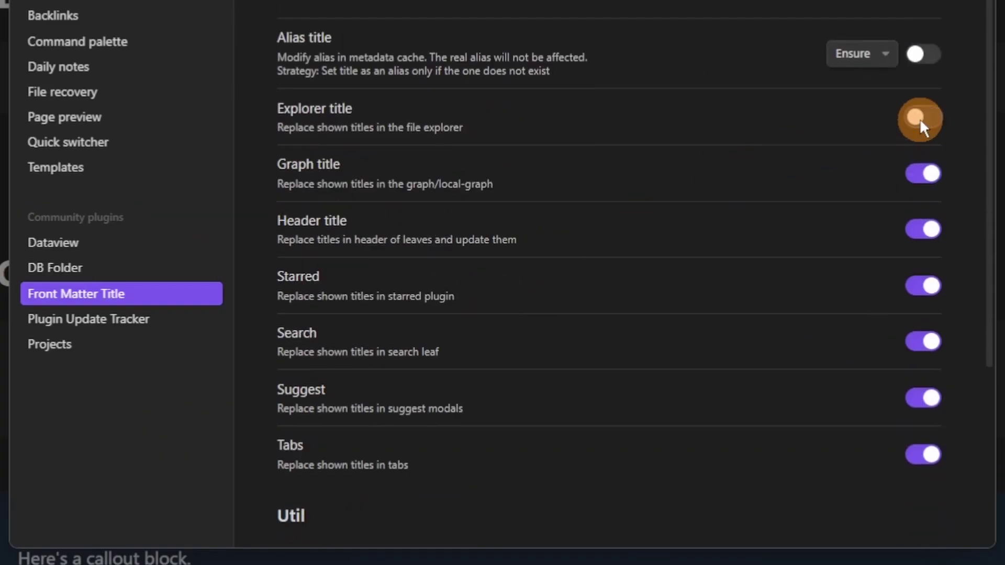
pyautogui.click(917, 176)
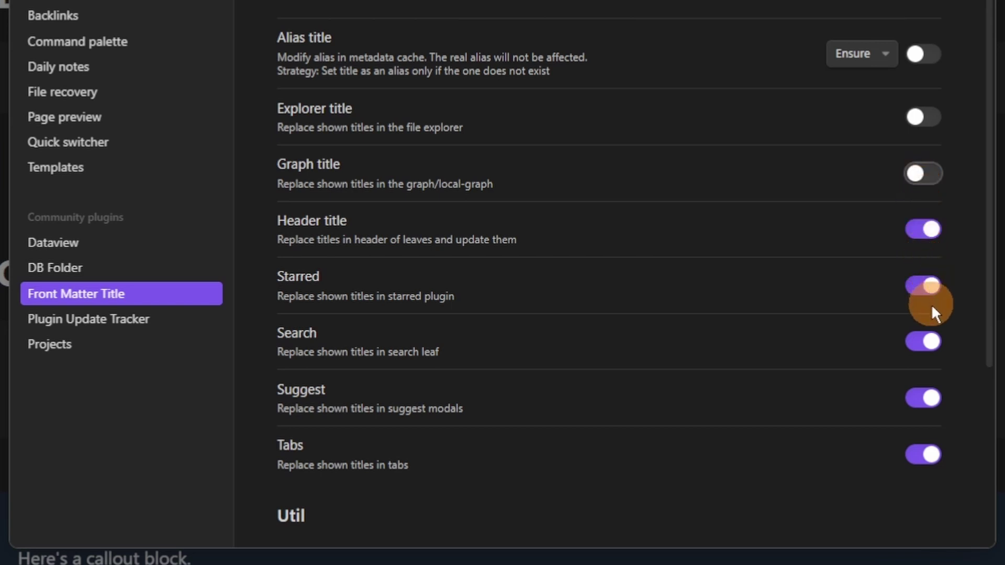
pyautogui.click(930, 457)
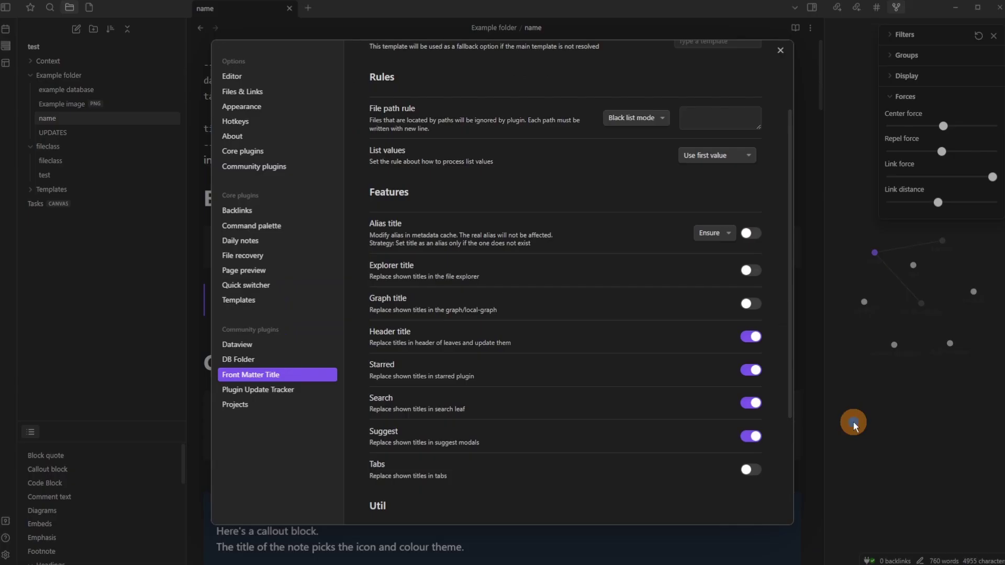
pyautogui.press('Escape')
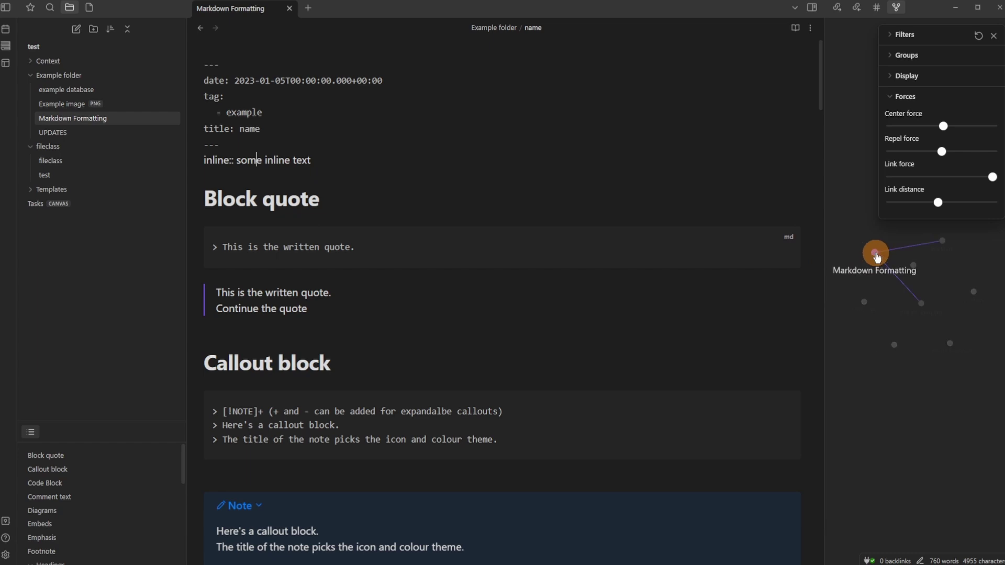
pyautogui.hotkey('ctrl', ',')
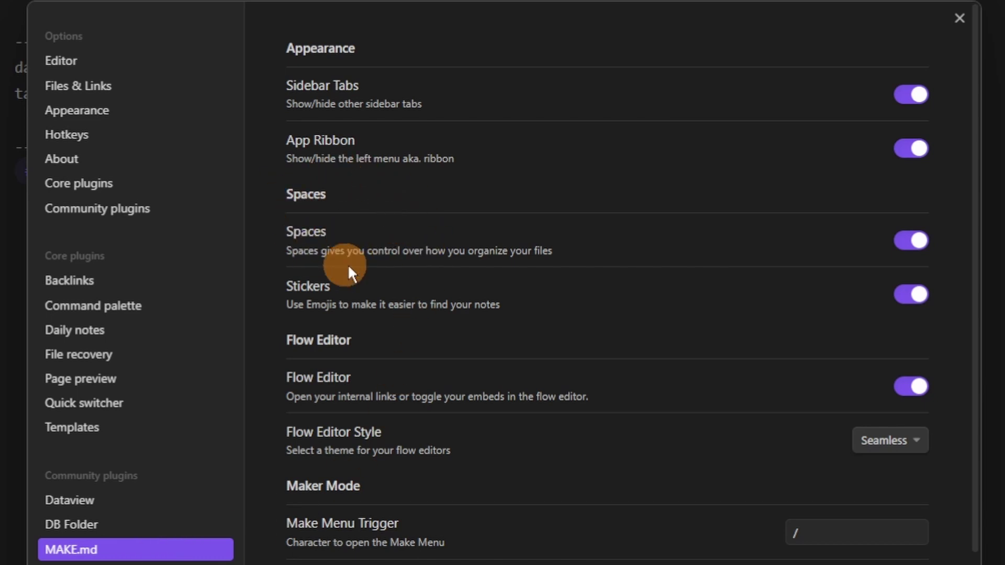
# Step: Close Settings and open the UPDATES note through the Blink quick search
pyautogui.press('Escape')
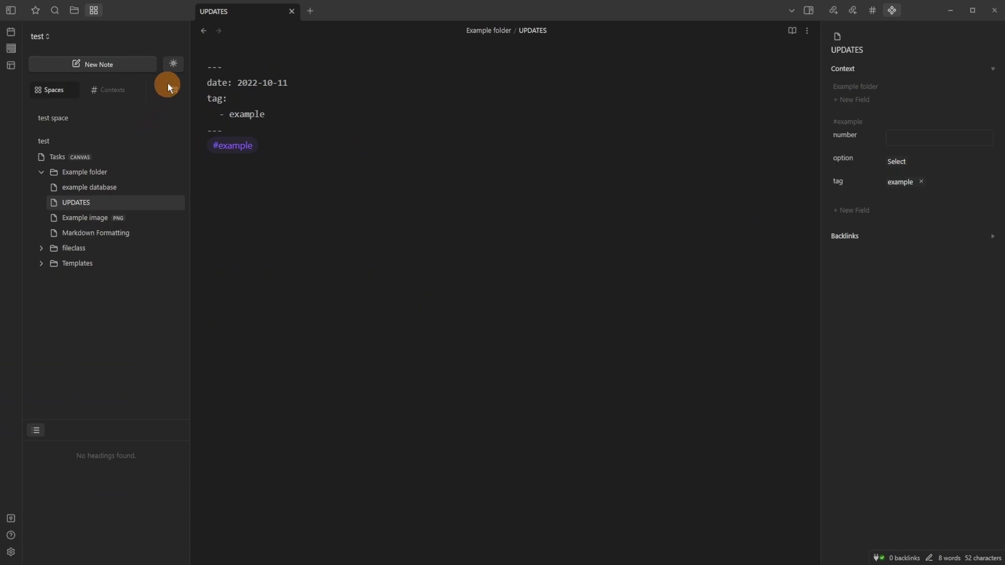
pyautogui.click(173, 65)
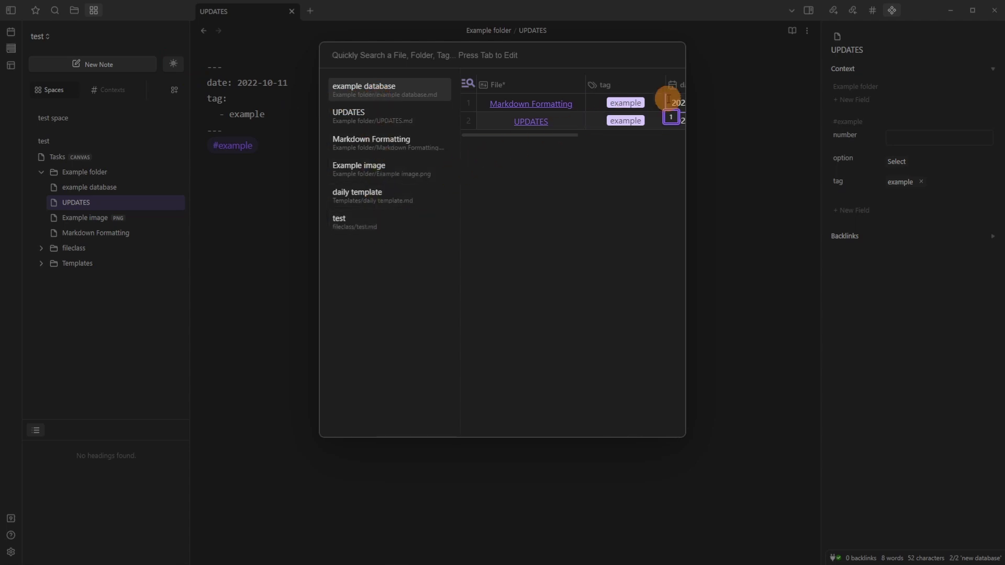
pyautogui.moveTo(548, 135); pyautogui.dragTo(511, 135)
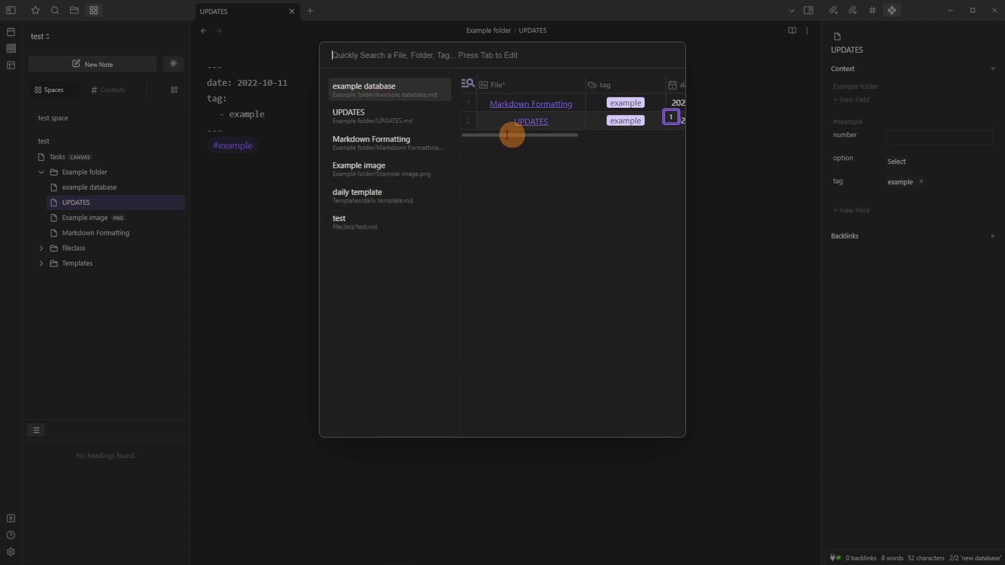
pyautogui.click(385, 120)
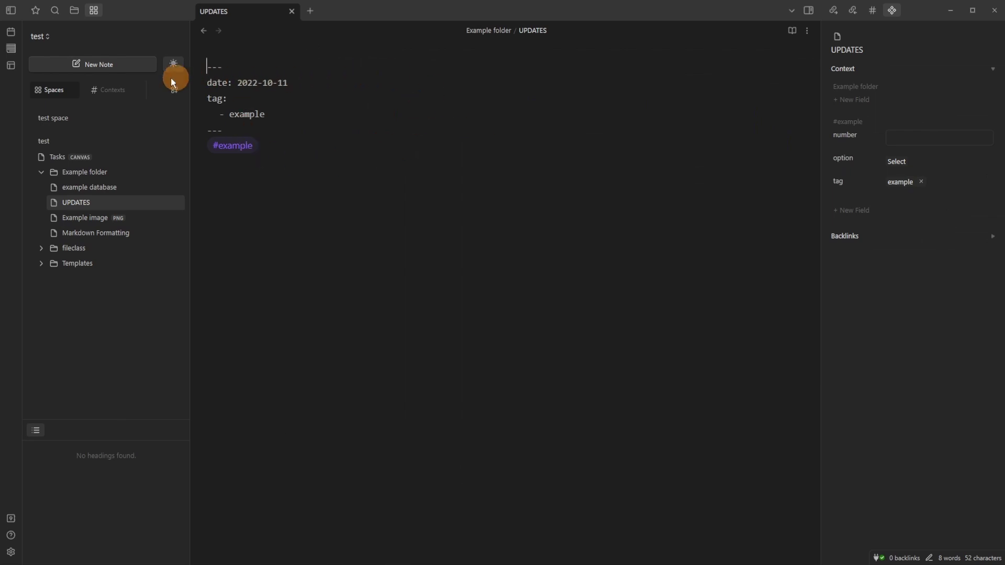
pyautogui.click(108, 90)
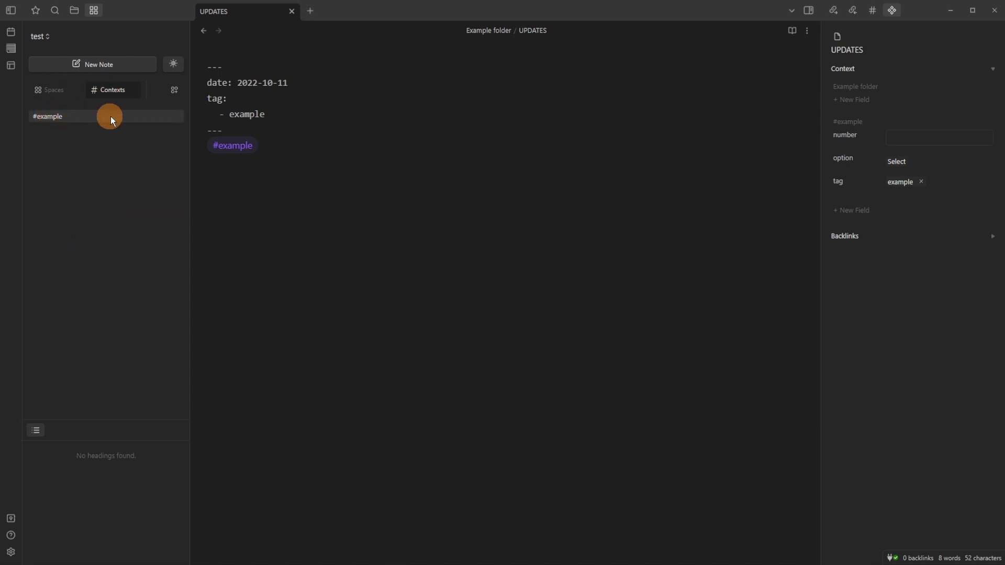
# Step: Open the #example context and switch its file view from Table to Card layout
pyautogui.click(72, 118)
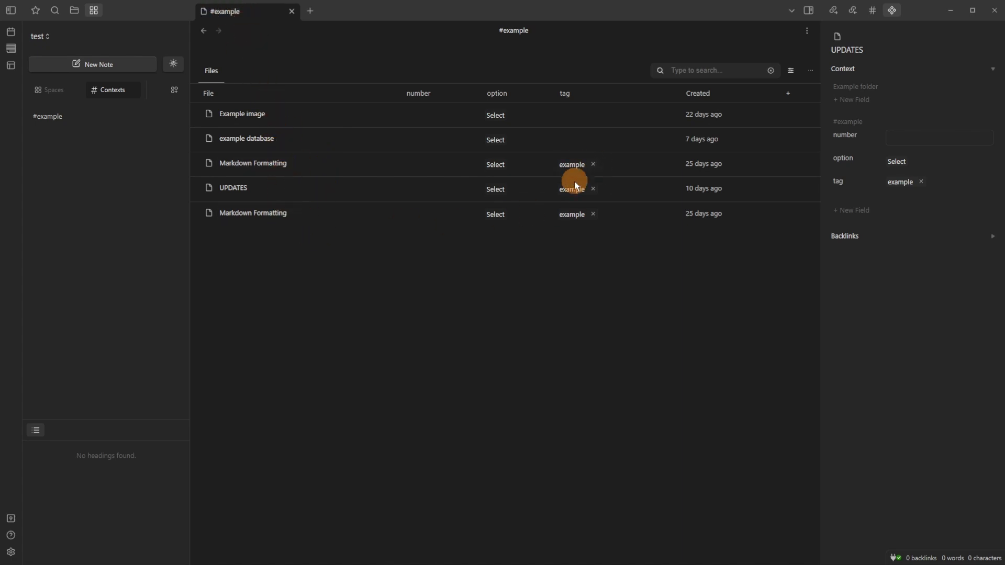
pyautogui.moveTo(605, 176)
pyautogui.click(793, 72)
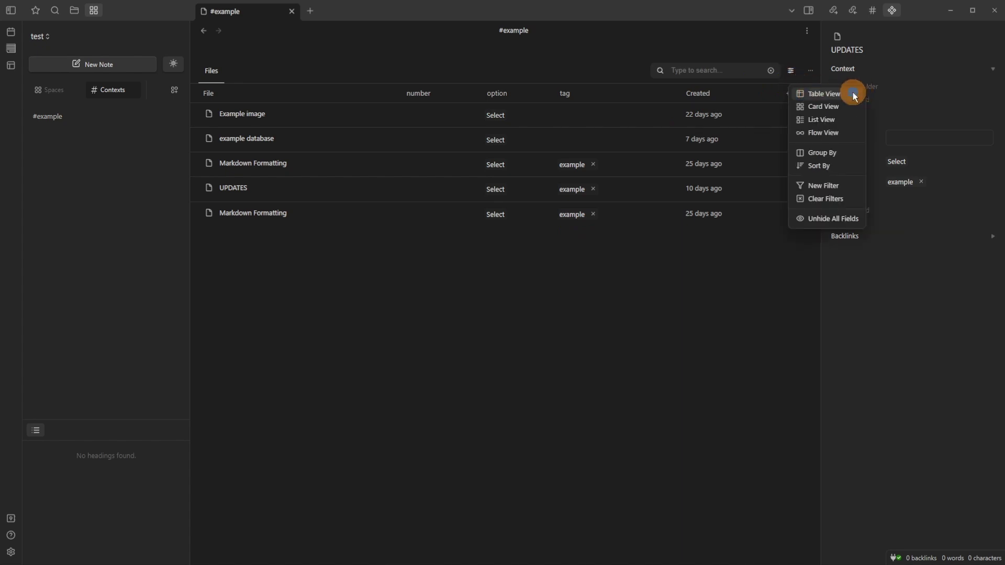
pyautogui.click(853, 93)
pyautogui.click(791, 71)
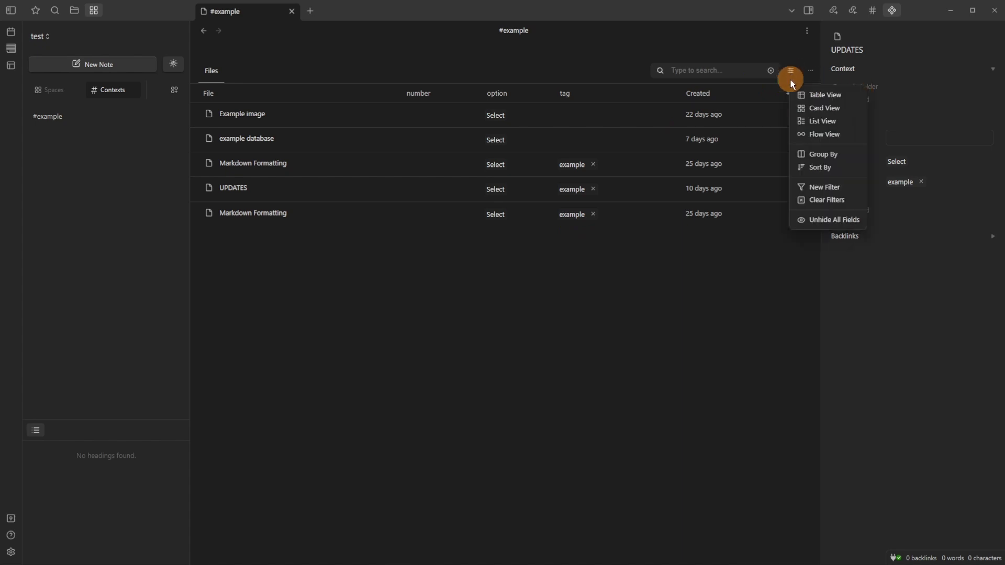
pyautogui.click(822, 107)
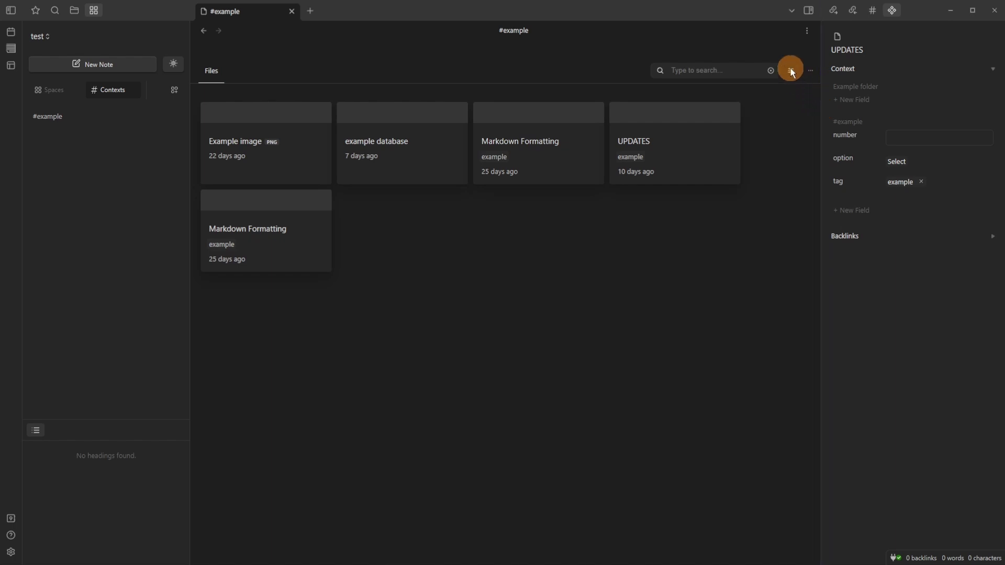
# Step: Toggle the UPDATES card's content, switch to List View, and toggle the UPDATES row's content
pyautogui.click(658, 139)
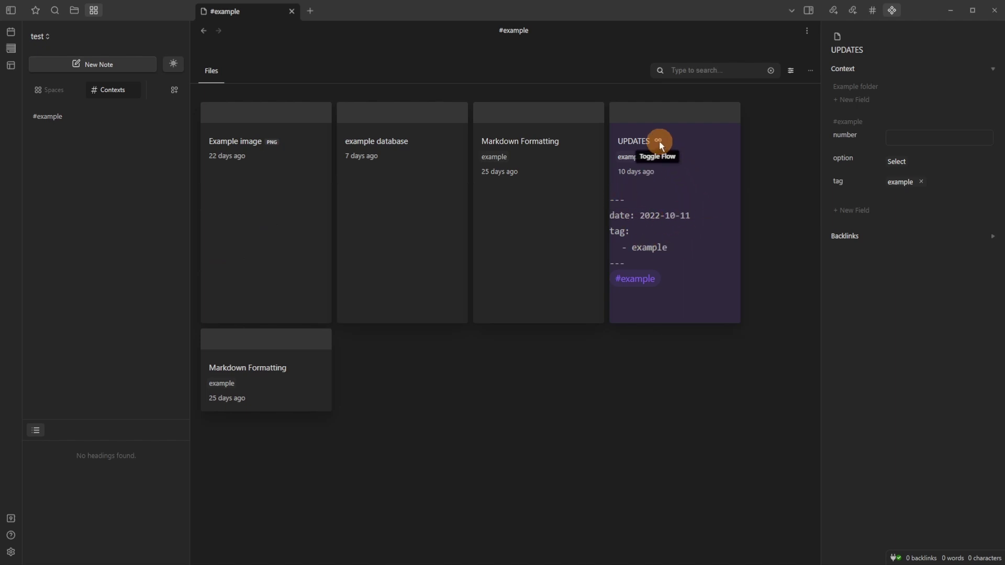
pyautogui.click(658, 140)
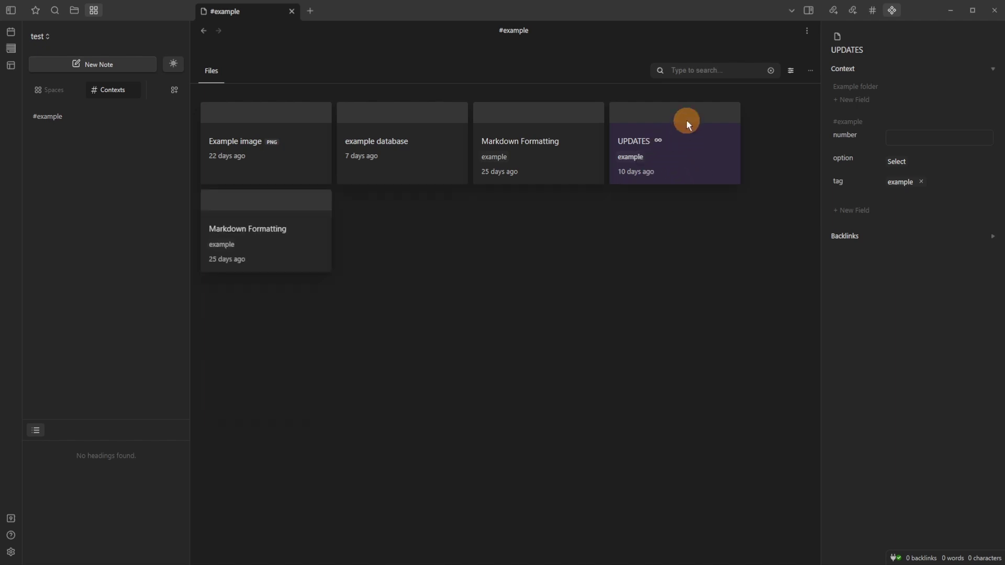
pyautogui.click(793, 70)
pyautogui.click(817, 118)
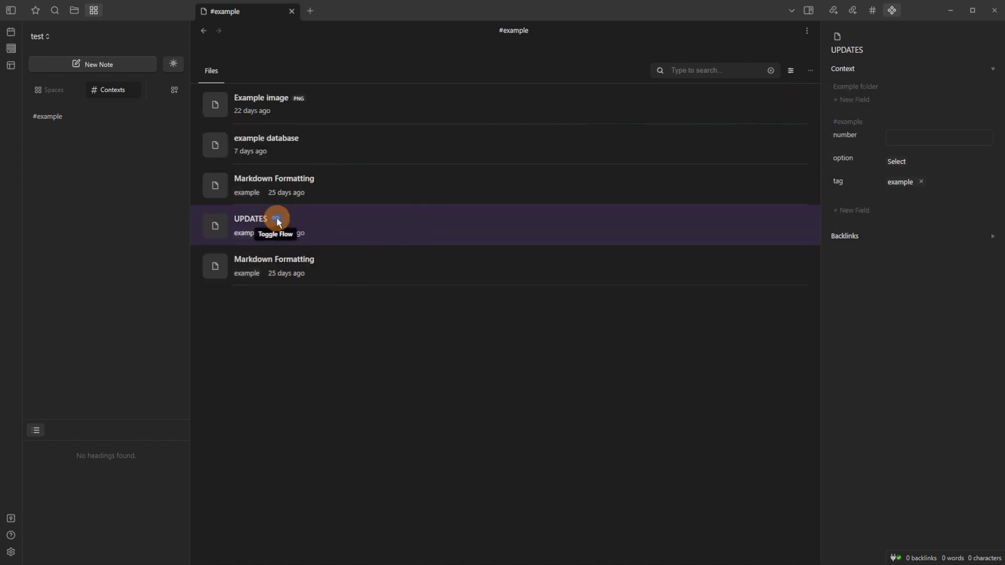
pyautogui.click(276, 219)
pyautogui.click(277, 220)
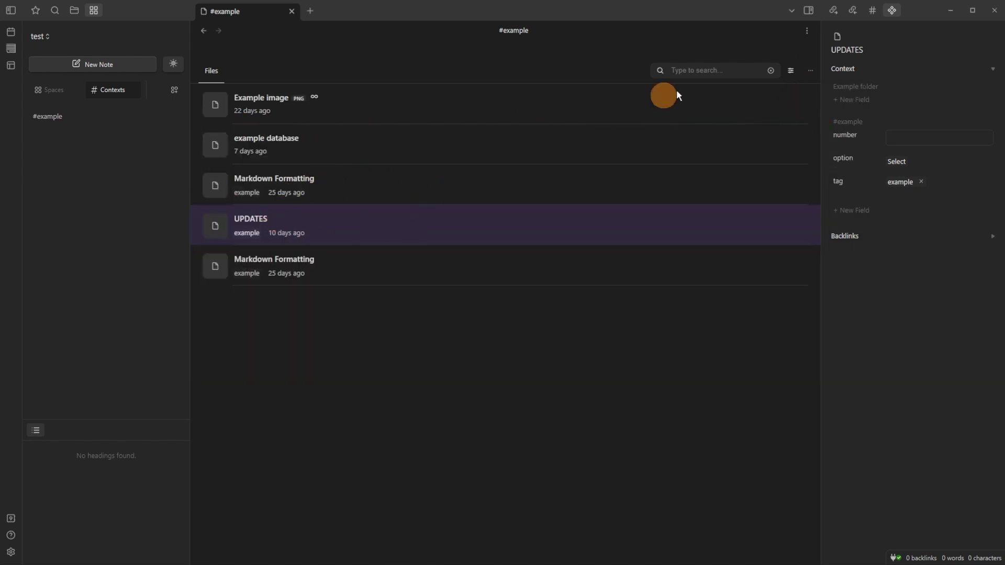
pyautogui.click(790, 70)
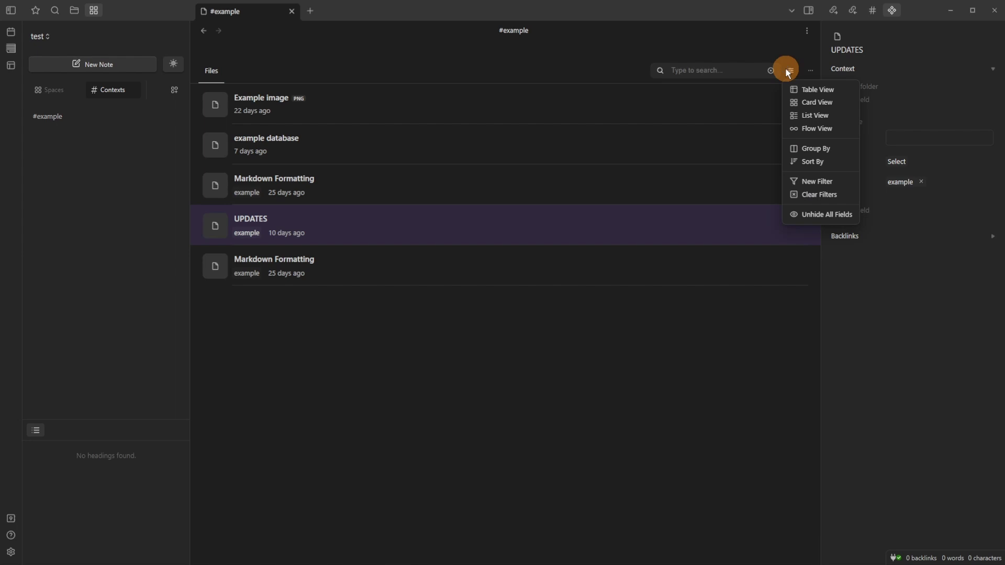
# Step: Show the #example files with embedded content, scroll through them, then return to Table layout
pyautogui.click(820, 129)
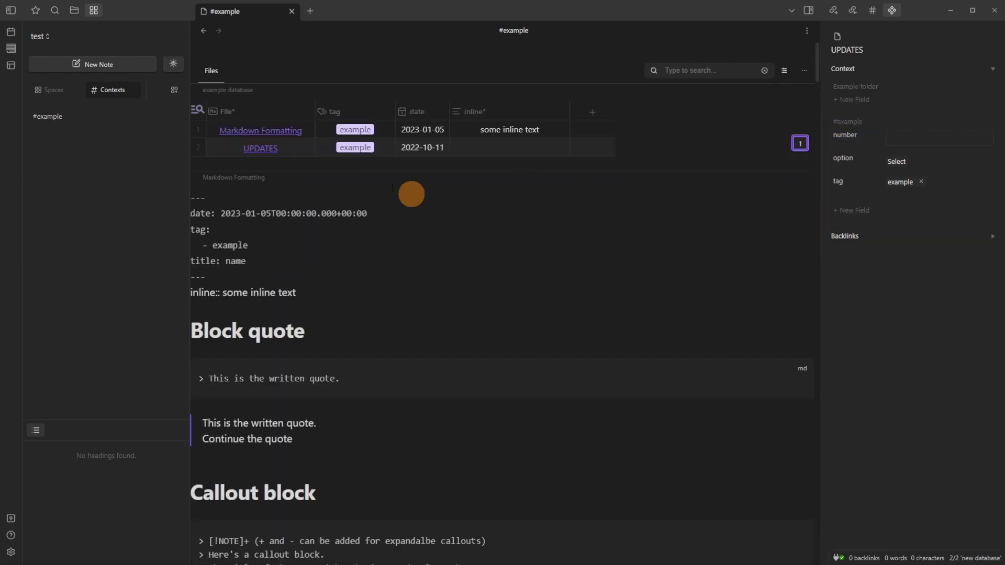
pyautogui.scroll(-4, 357, 284)
pyautogui.scroll(-5, 384, 303)
pyautogui.scroll(8, 388, 299)
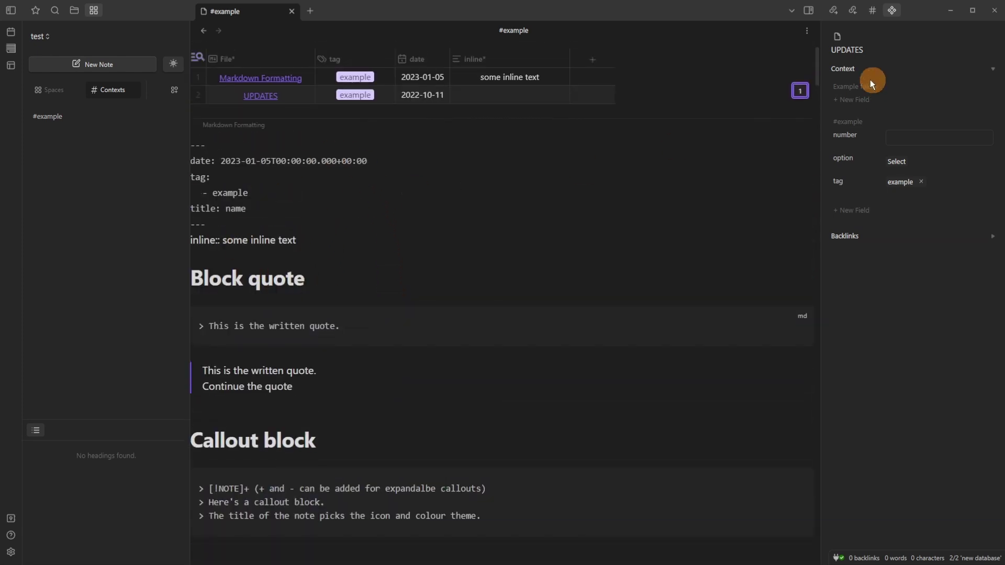
pyautogui.scroll(1, 758, 93)
pyautogui.click(786, 71)
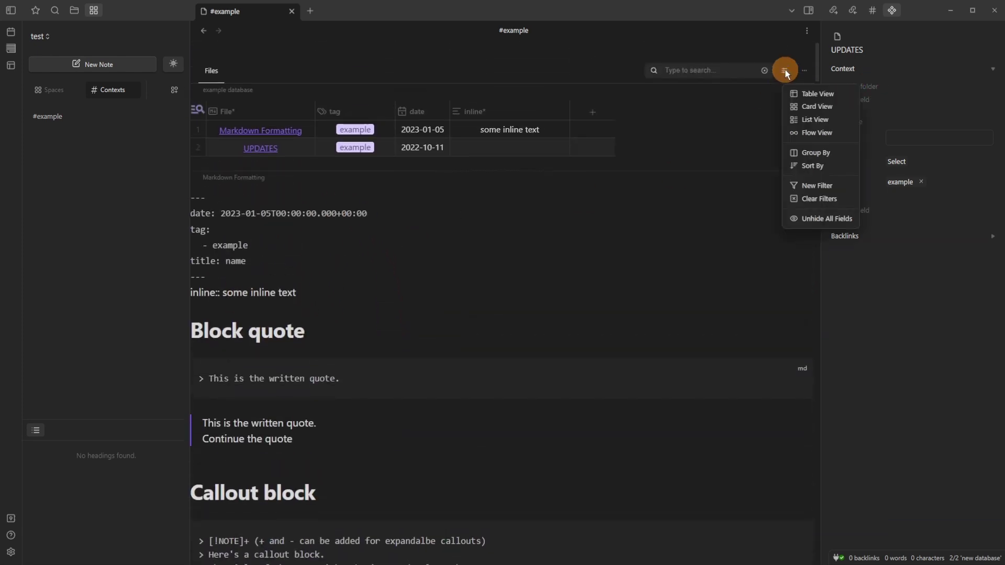
pyautogui.click(809, 95)
# Step: Browse the table's Group By and Sort By field options without applying them
pyautogui.click(792, 72)
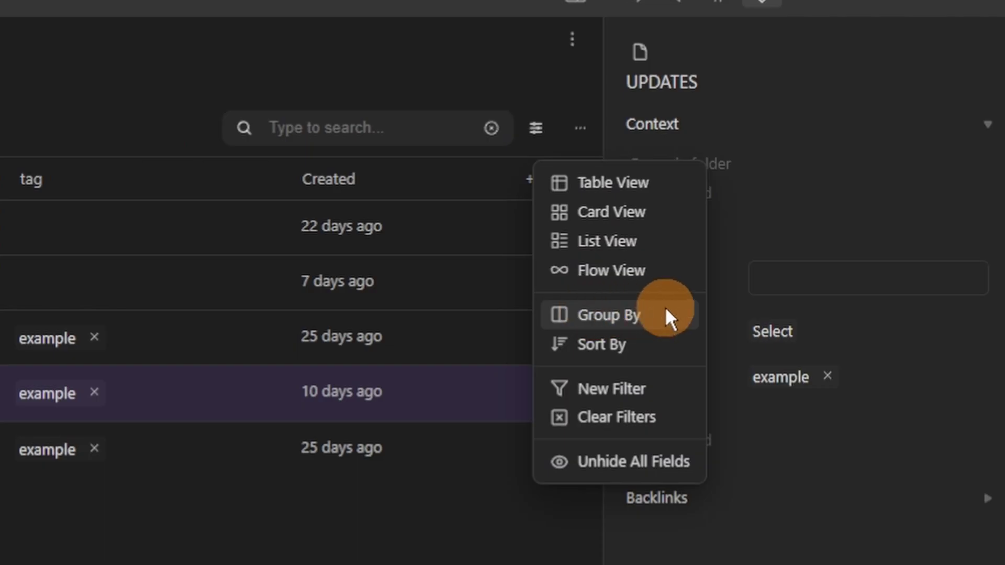
pyautogui.click(667, 314)
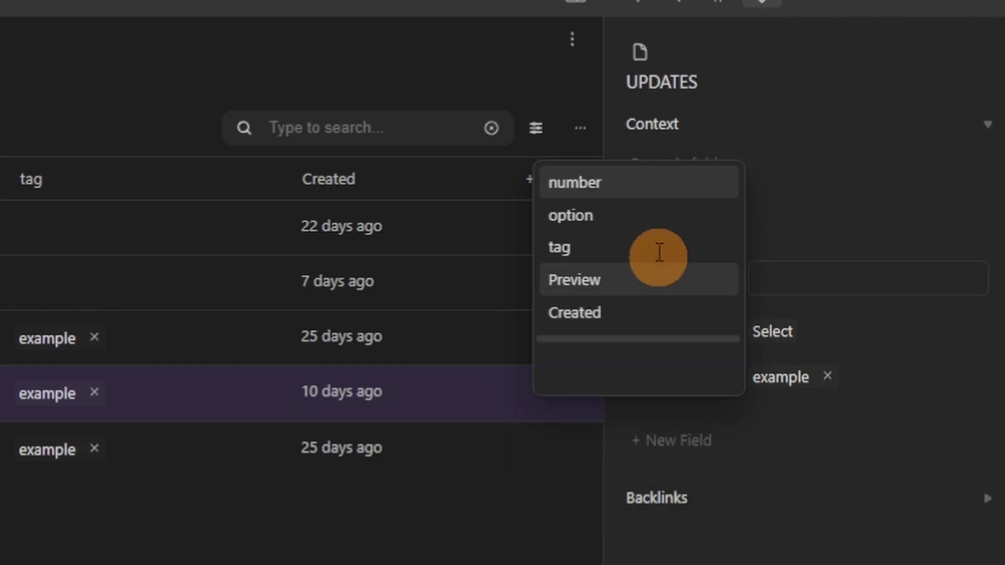
pyautogui.click(545, 128)
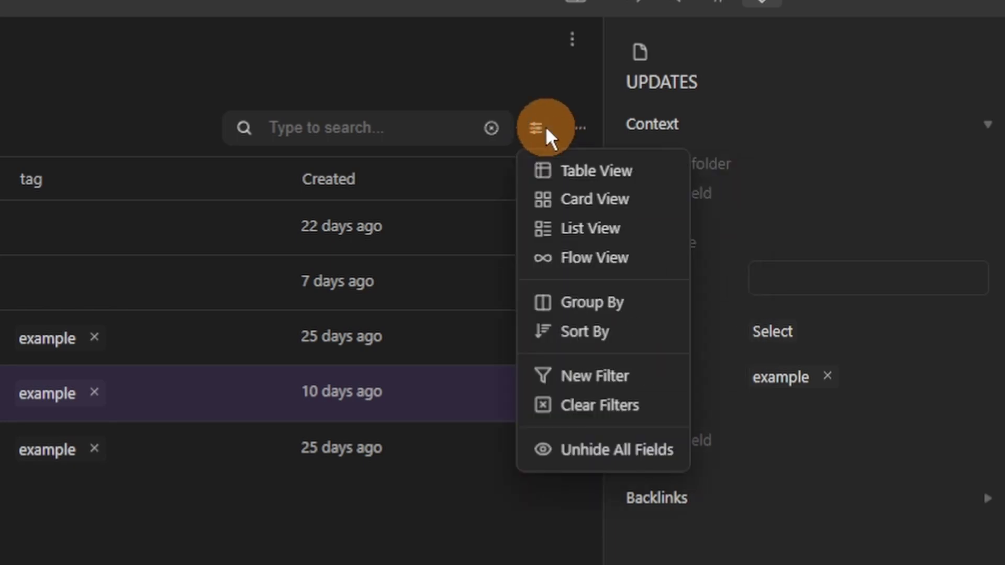
pyautogui.click(659, 332)
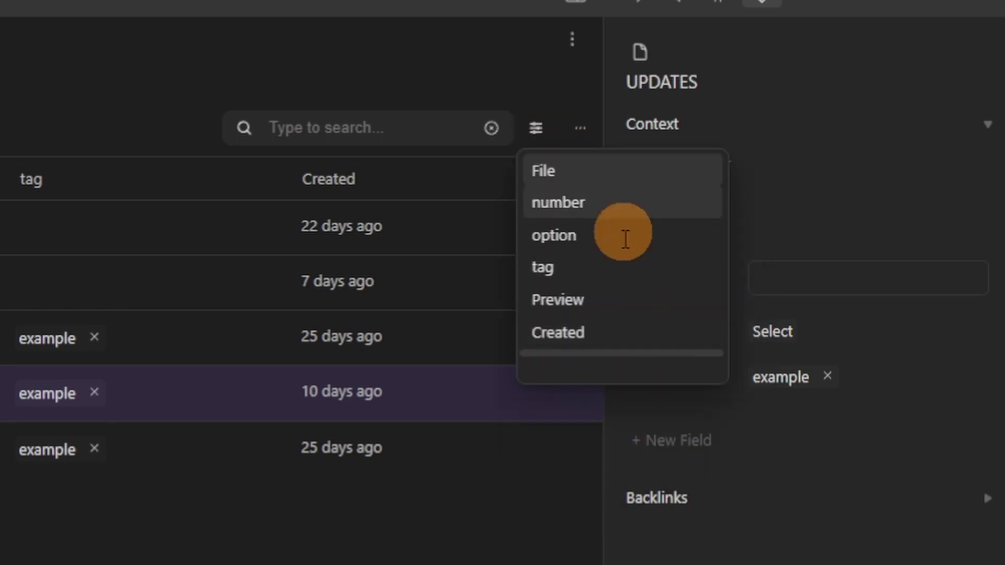
pyautogui.click(536, 128)
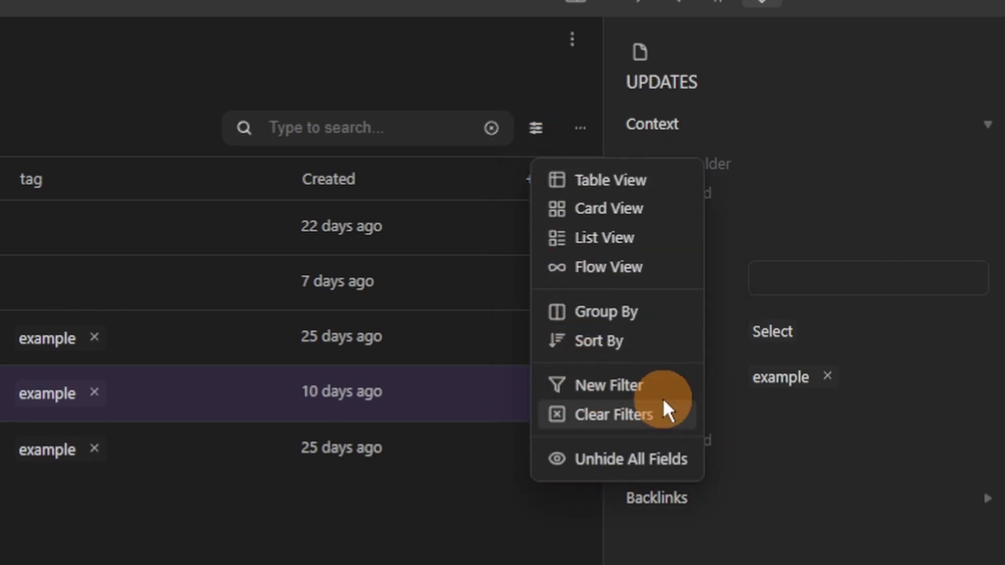
# Step: Unhide all table fields and browse the list of fields available as columns
pyautogui.click(612, 461)
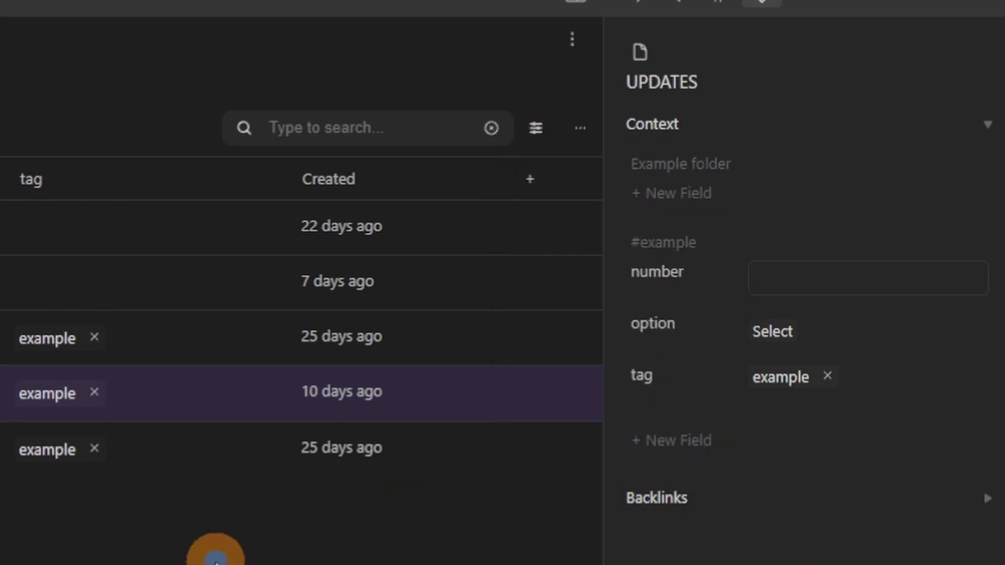
pyautogui.click(530, 180)
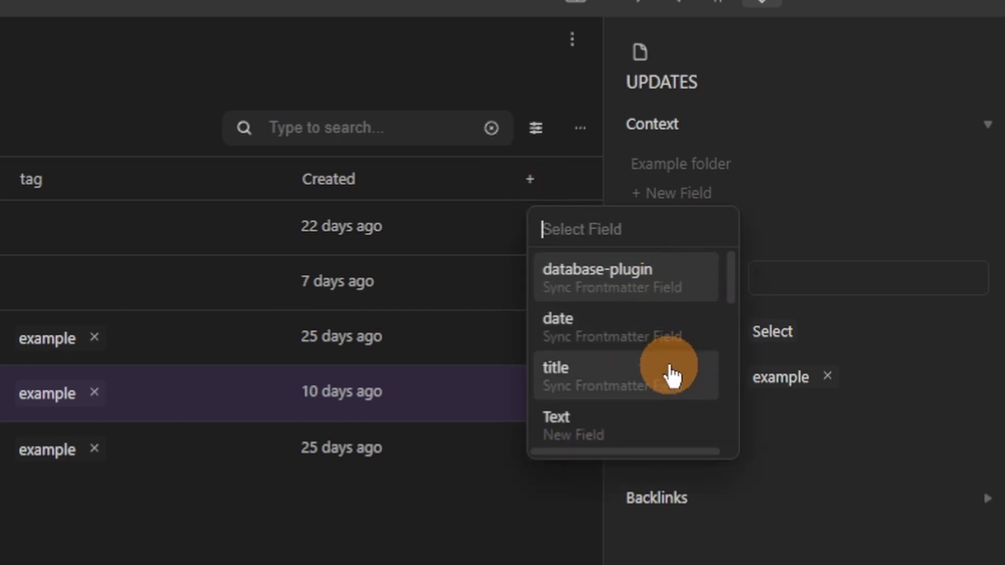
pyautogui.scroll(-6, 667, 410)
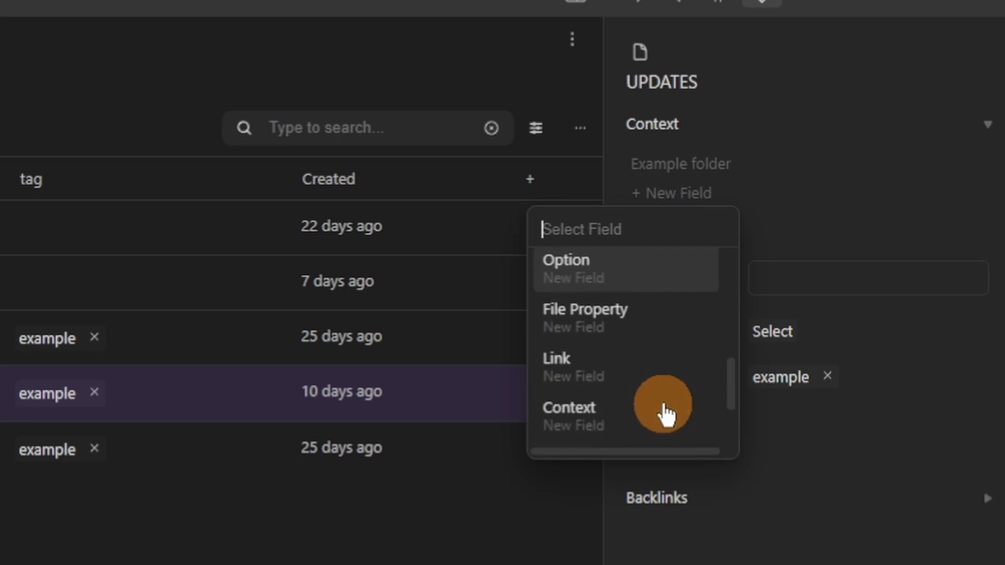
pyautogui.scroll(-2, 667, 414)
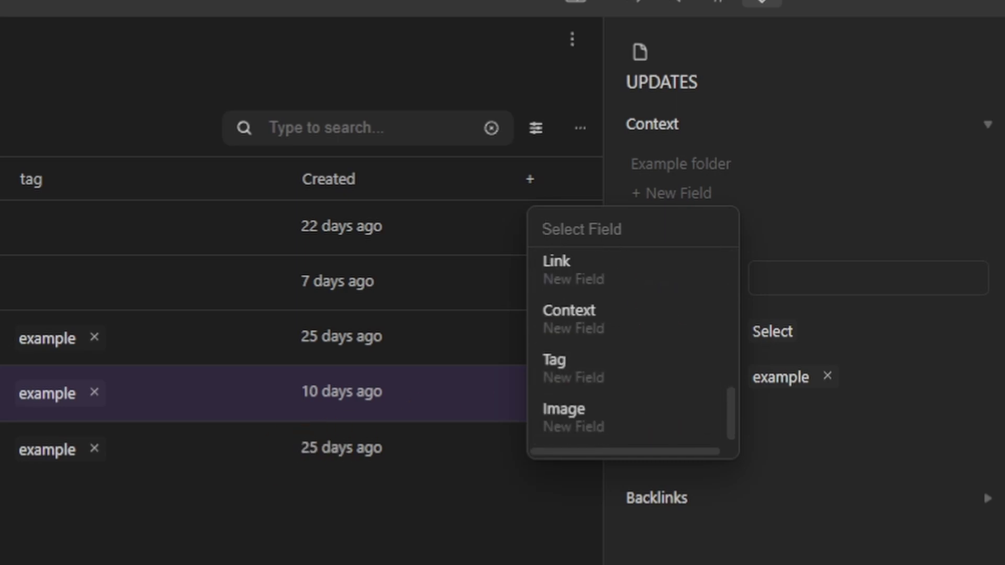
pyautogui.press('Escape')
pyautogui.click(58, 91)
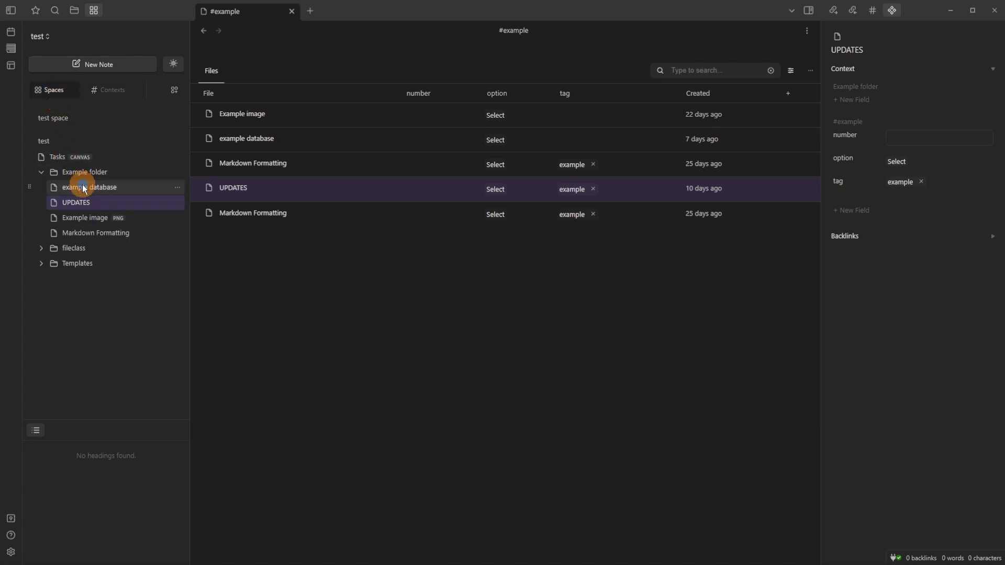
# Step: Open the example database, then the Example folder's overview, trying its view menu, actions and search
pyautogui.click(114, 187)
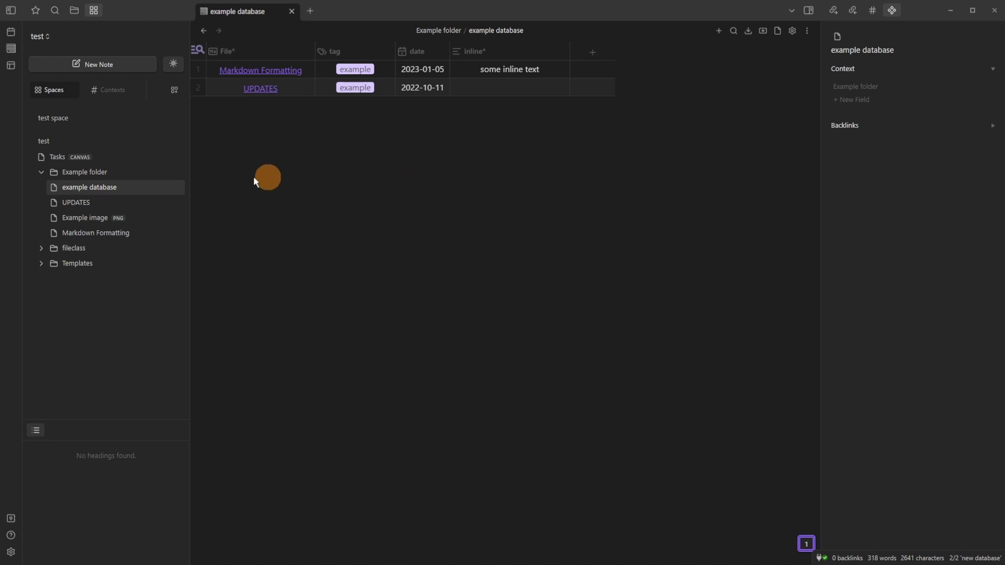
pyautogui.click(94, 173)
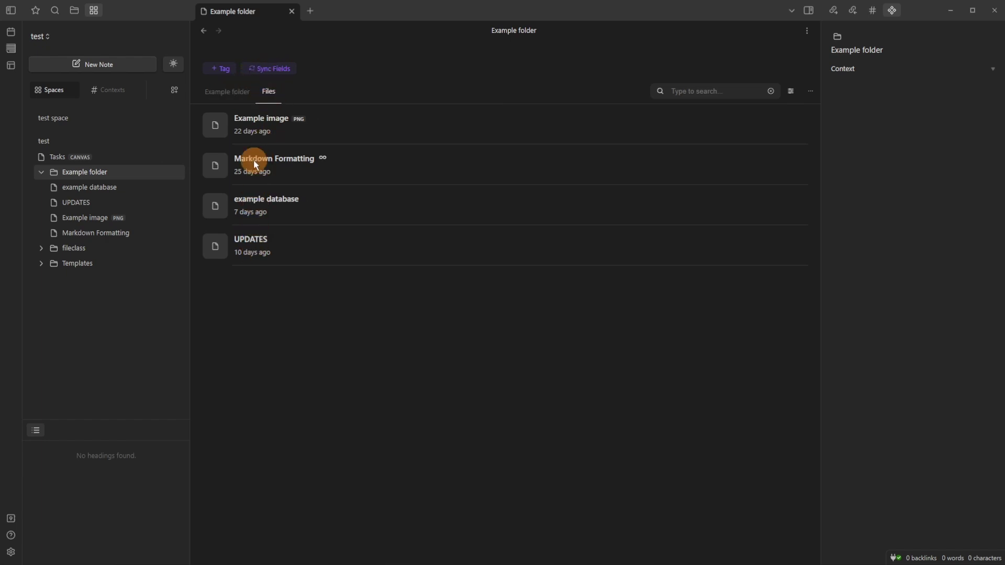
pyautogui.click(791, 92)
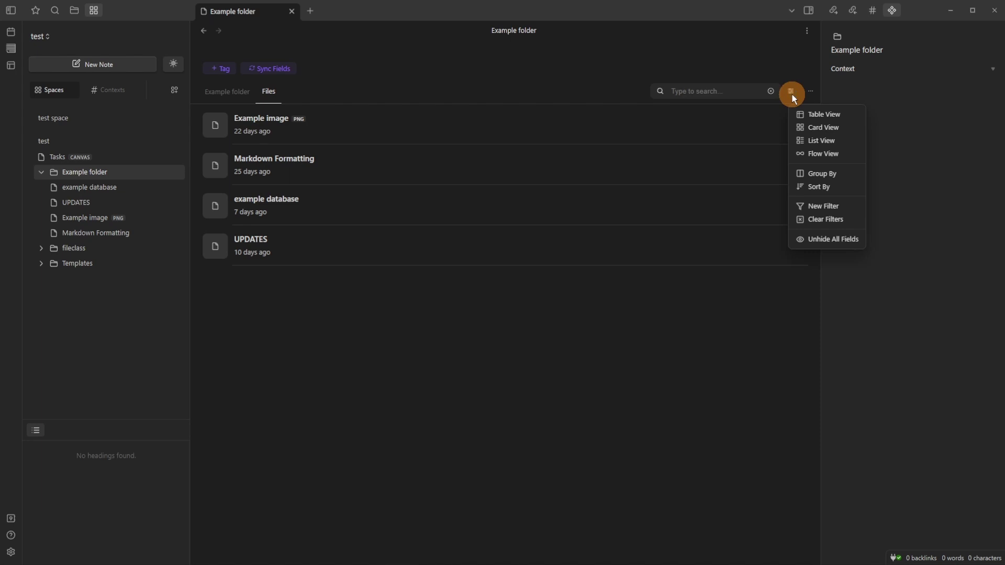
pyautogui.click(811, 92)
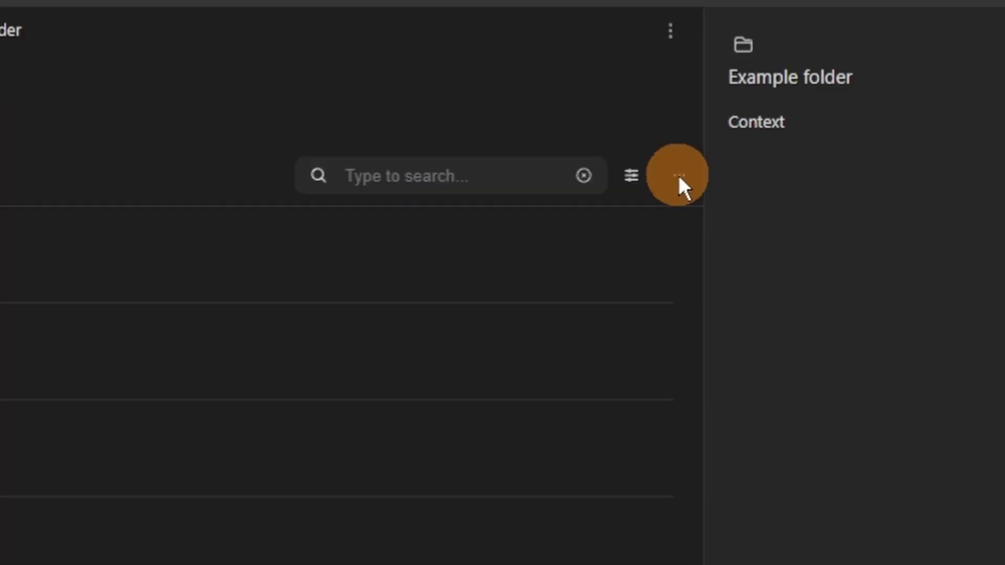
pyautogui.click(811, 91)
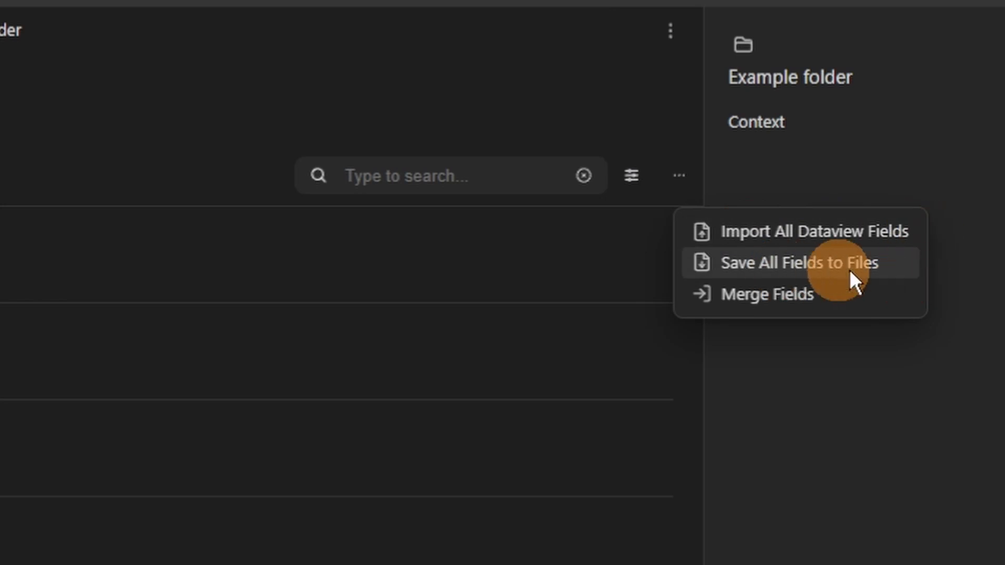
pyautogui.click(449, 168)
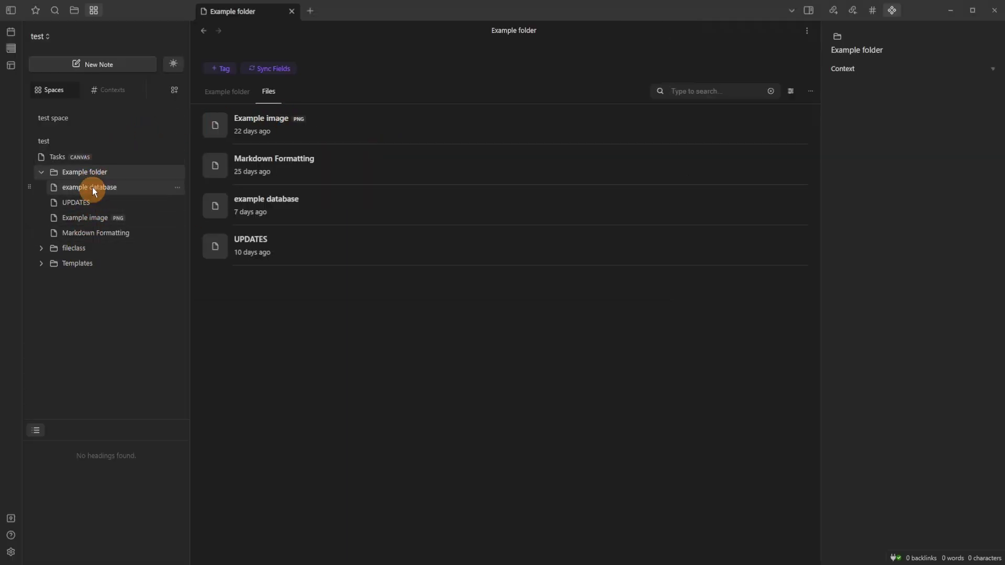
pyautogui.click(174, 90)
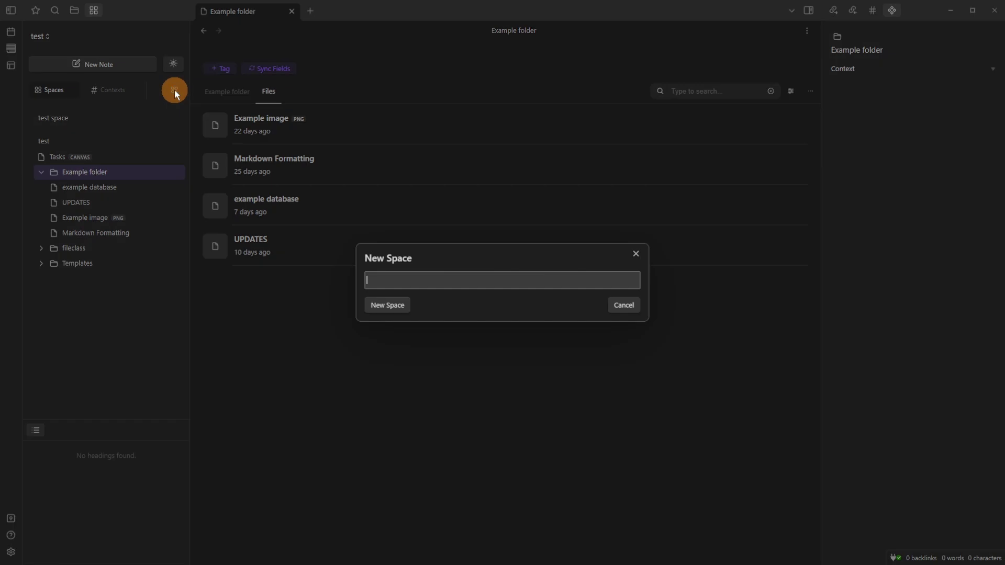
pyautogui.click(636, 254)
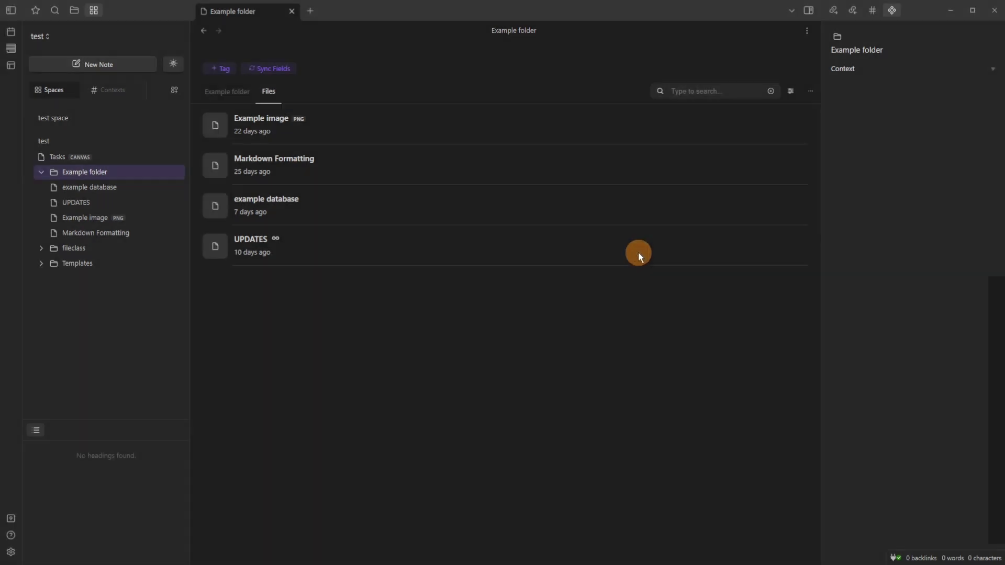
pyautogui.click(51, 39)
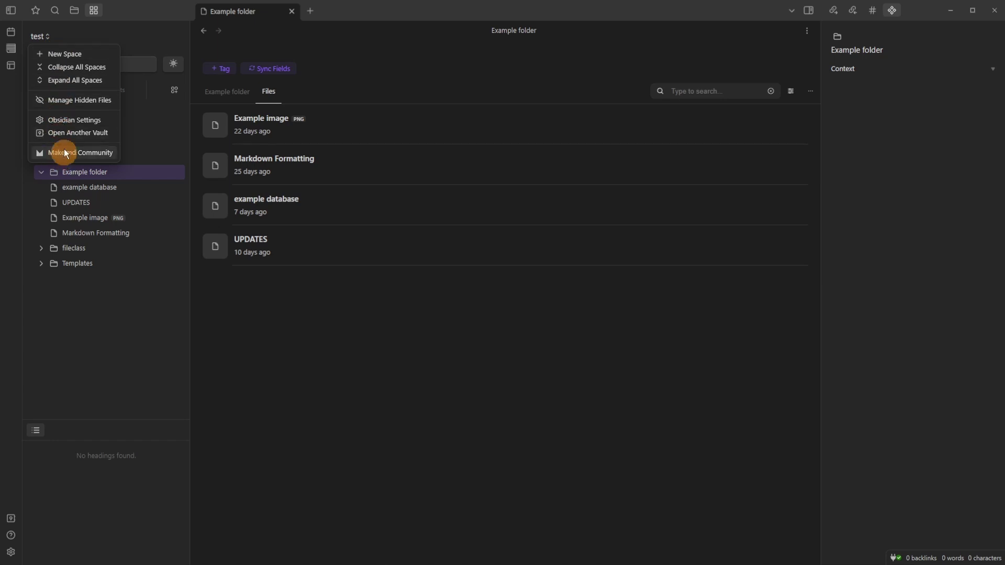
pyautogui.click(175, 40)
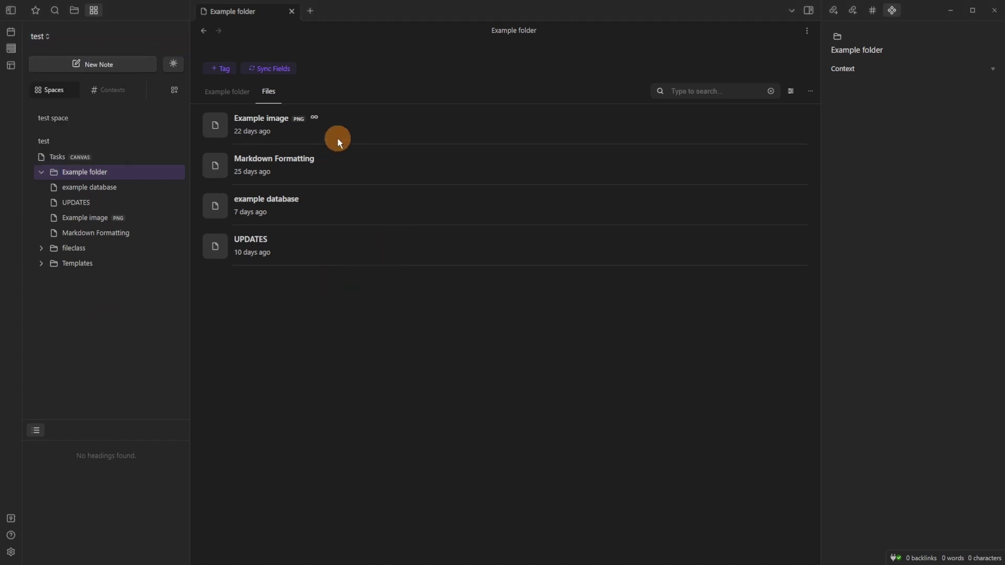
# Step: Select Markdown Formatting and toggle its Backlinks and Context sections in the side panel
pyautogui.click(333, 168)
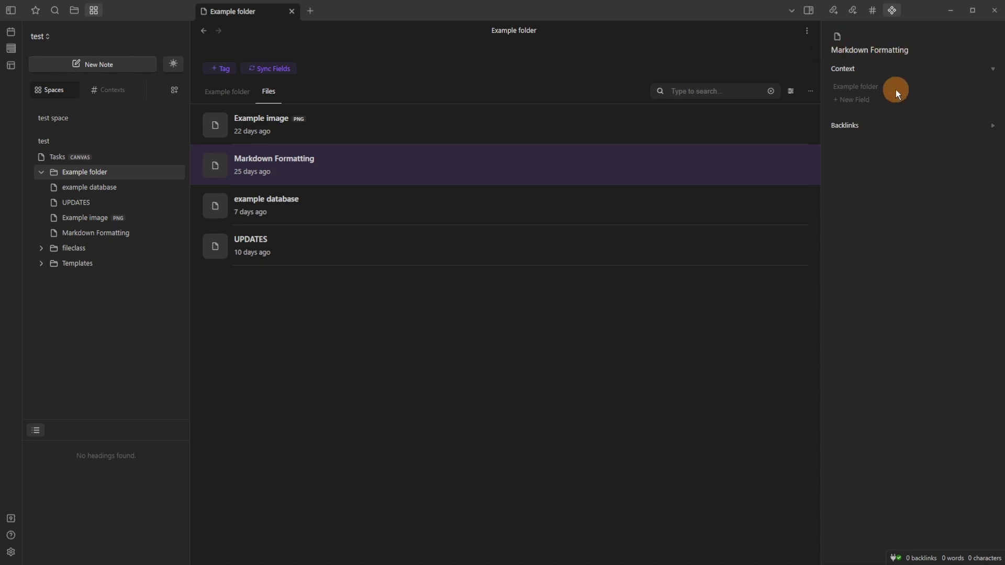
pyautogui.click(964, 130)
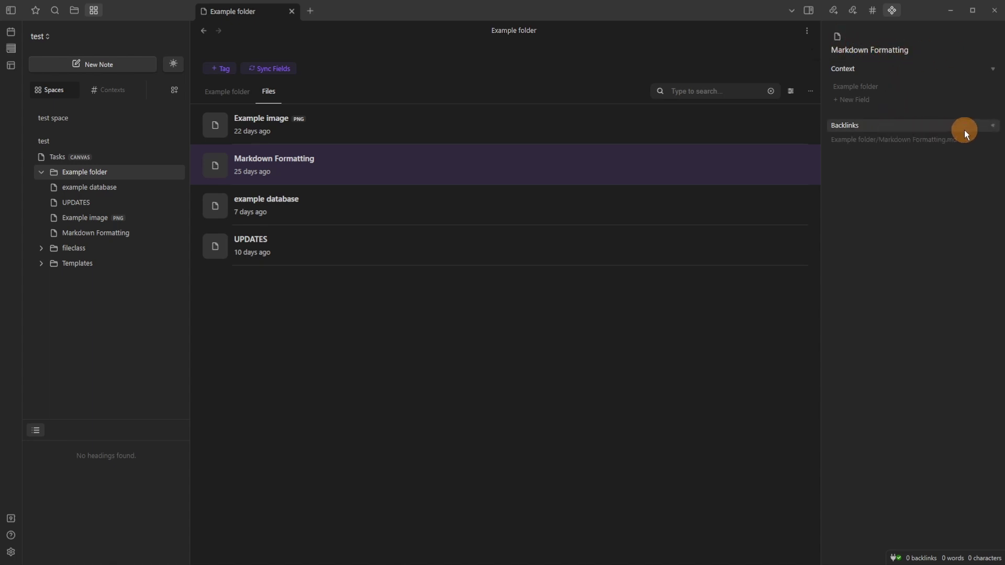
pyautogui.click(964, 130)
pyautogui.click(964, 66)
pyautogui.click(963, 66)
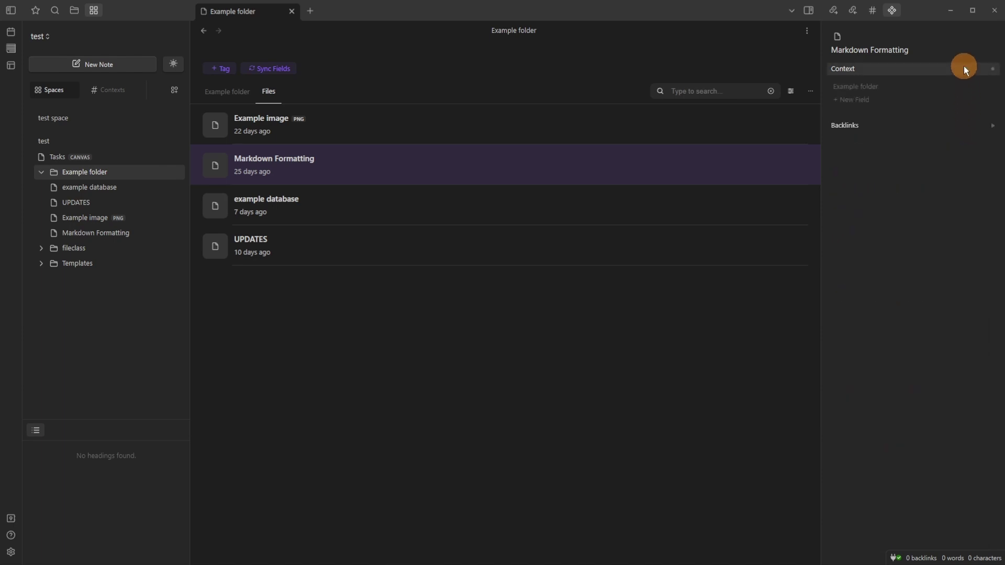
# Step: Add a date field valued 2023-01-05T00:00:00.000+00:00 to the Markdown Formatting context
pyautogui.click(862, 100)
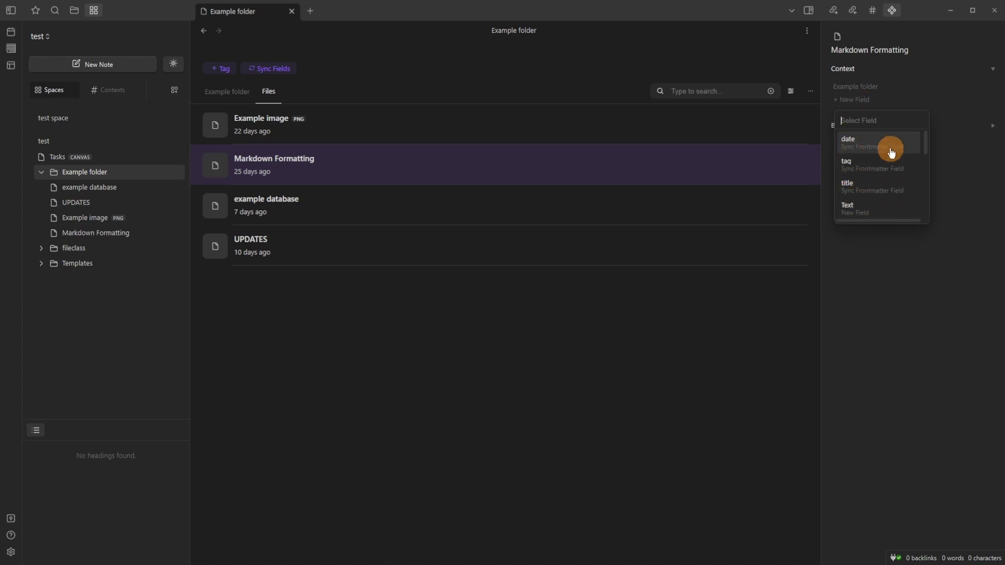
pyautogui.click(906, 97)
pyautogui.click(906, 98)
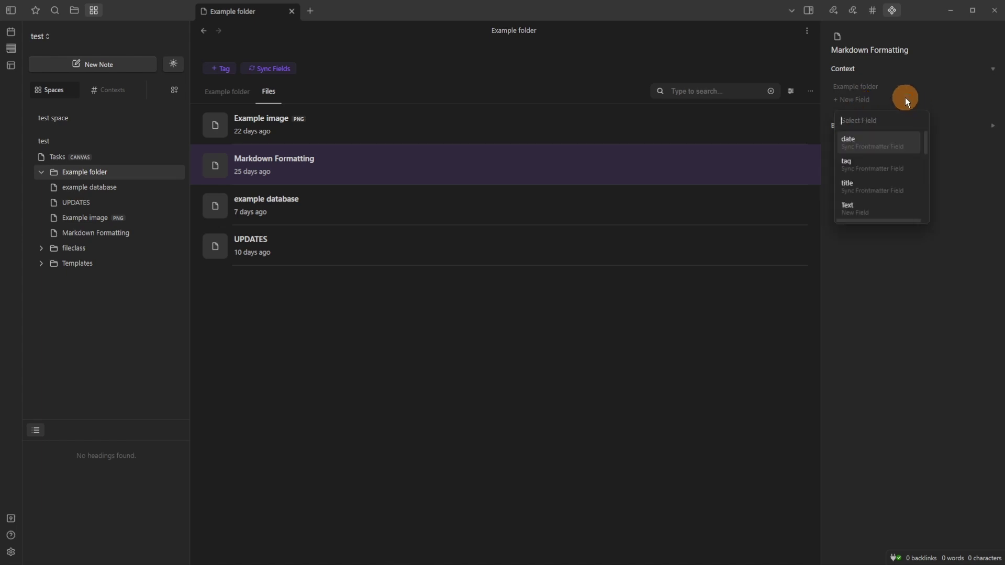
pyautogui.click(875, 144)
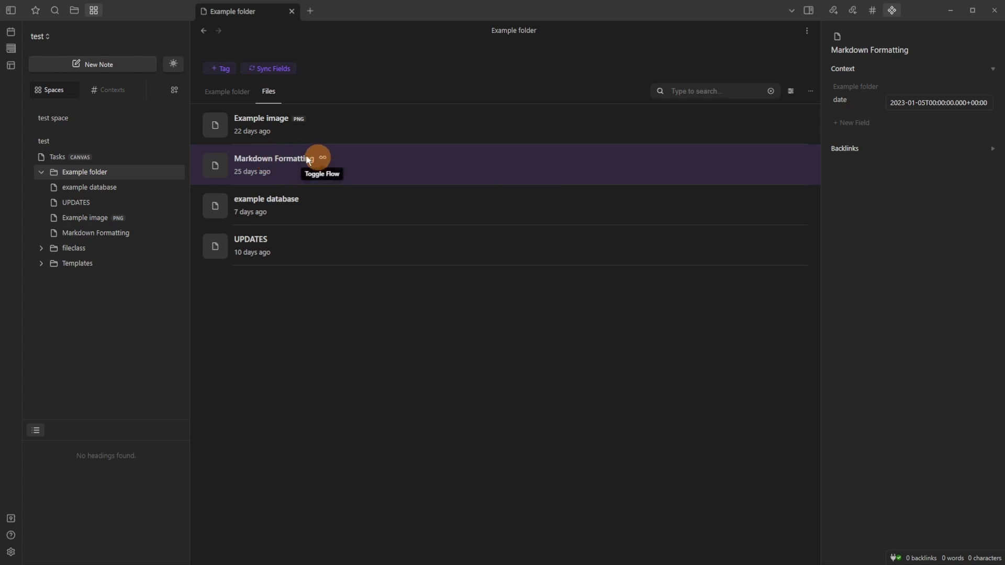
# Step: Open Markdown Formatting, inspect its frontmatter date, and try then erase a 'test' field name
pyautogui.click(259, 160)
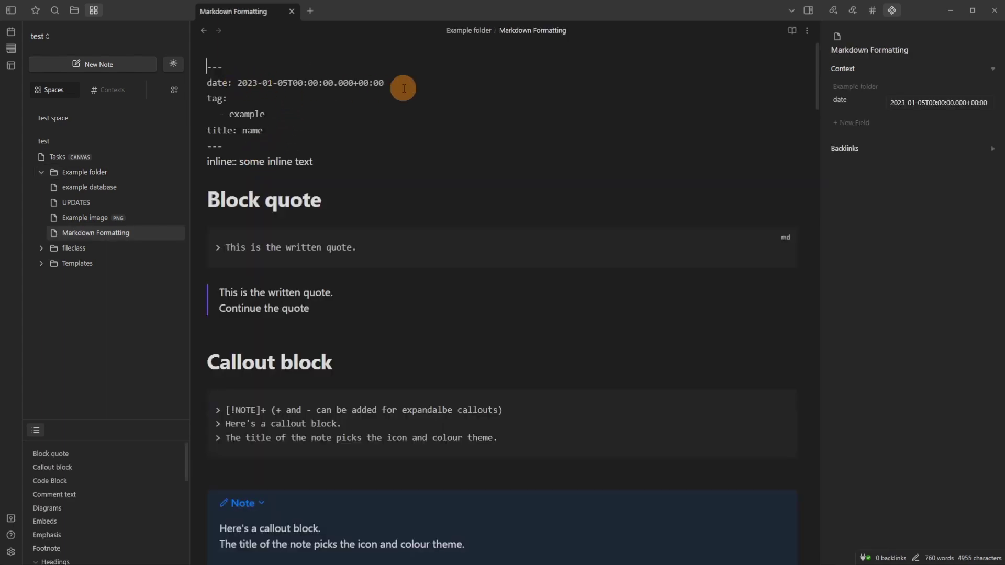
pyautogui.moveTo(404, 88); pyautogui.dragTo(220, 89)
pyautogui.click(317, 101)
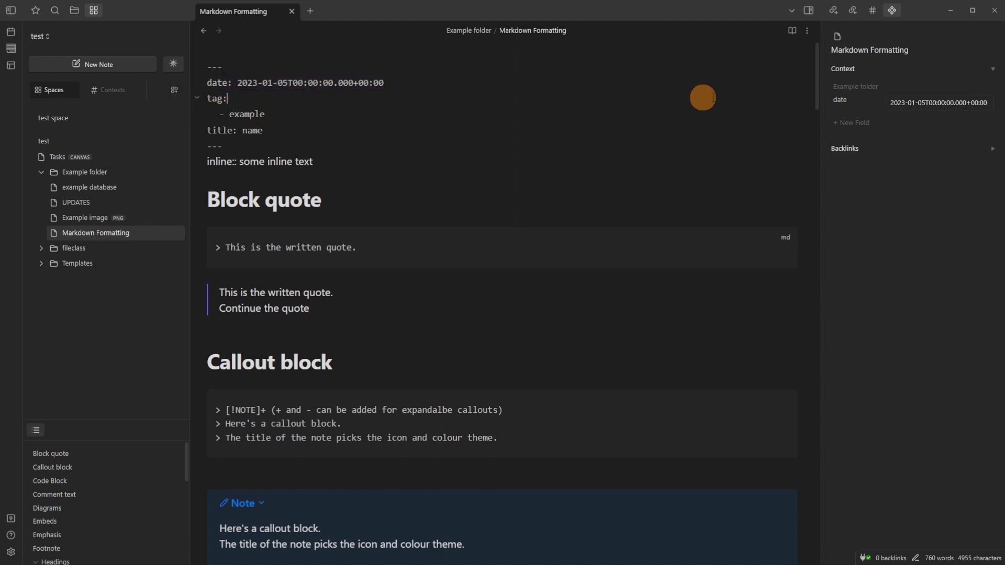
pyautogui.click(859, 125)
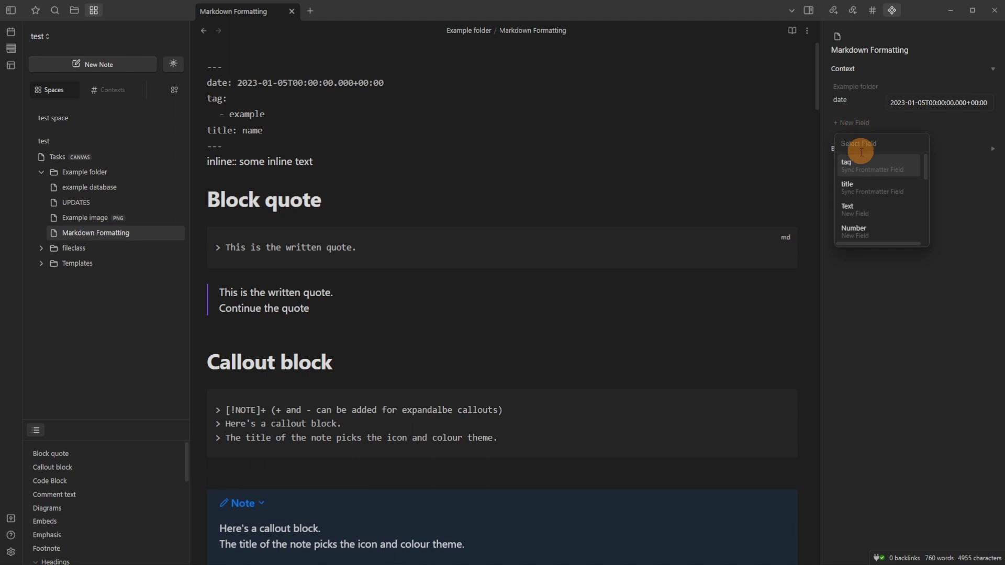
pyautogui.write('test')
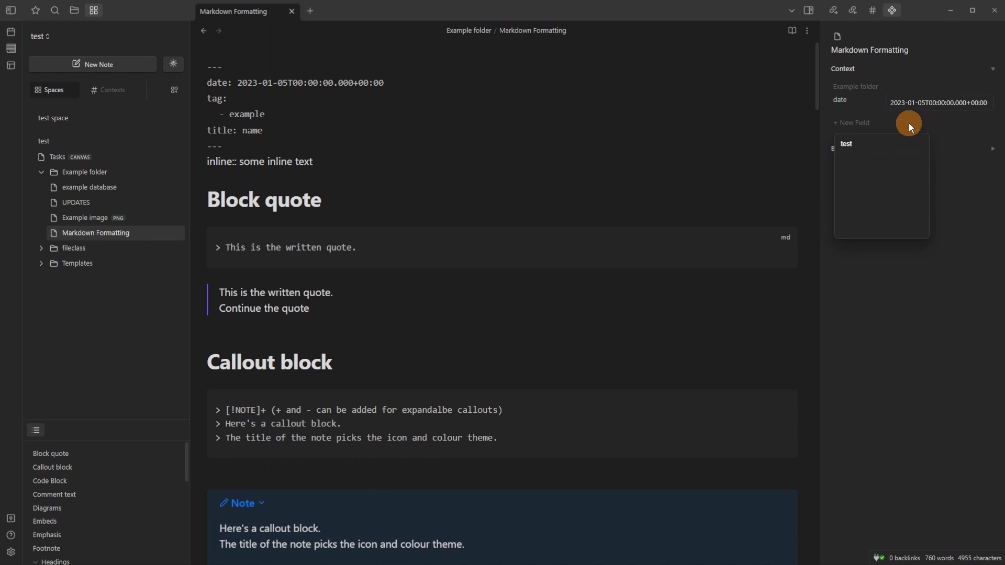
pyautogui.press('BackSpace')
pyautogui.press('BackSpace')
pyautogui.press('BackSpace')
pyautogui.press('BackSpace')
pyautogui.click(759, 123)
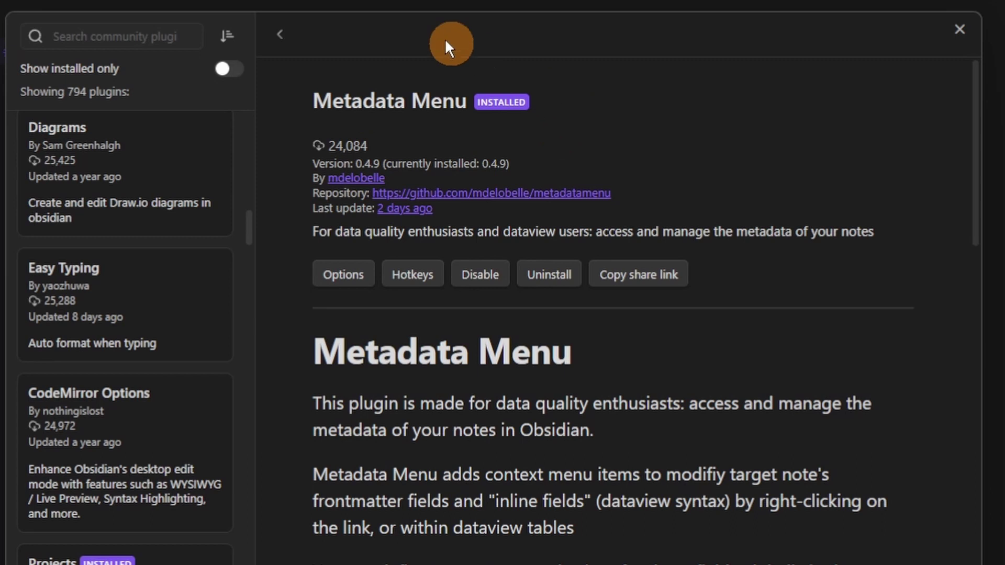
# Step: Scroll down to the fileclass/Person.md note and place the caret in it
pyautogui.scroll(-8, 688, 322)
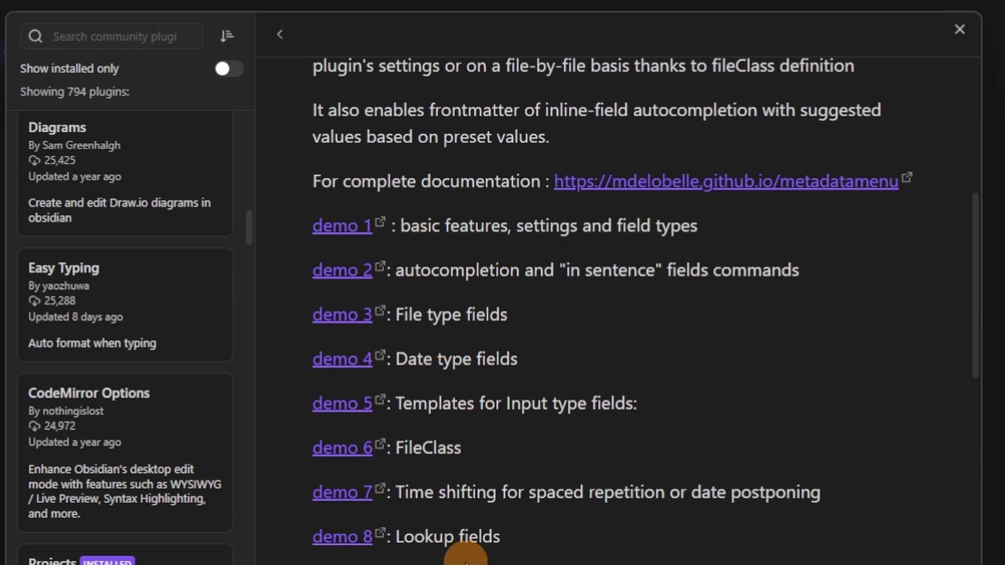
pyautogui.scroll(-12, 471, 539)
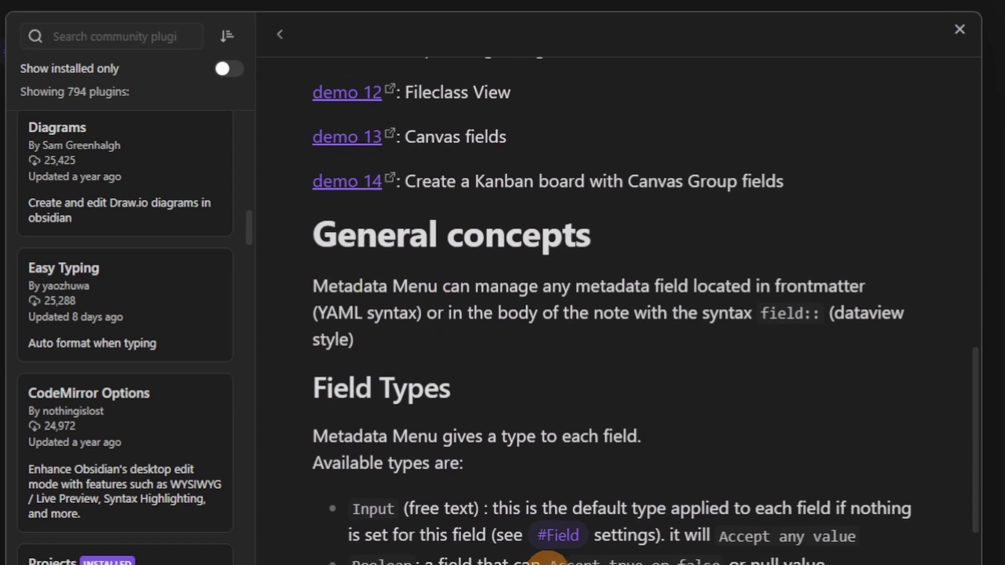
pyautogui.scroll(-10, 552, 561)
pyautogui.scroll(-5, 551, 557)
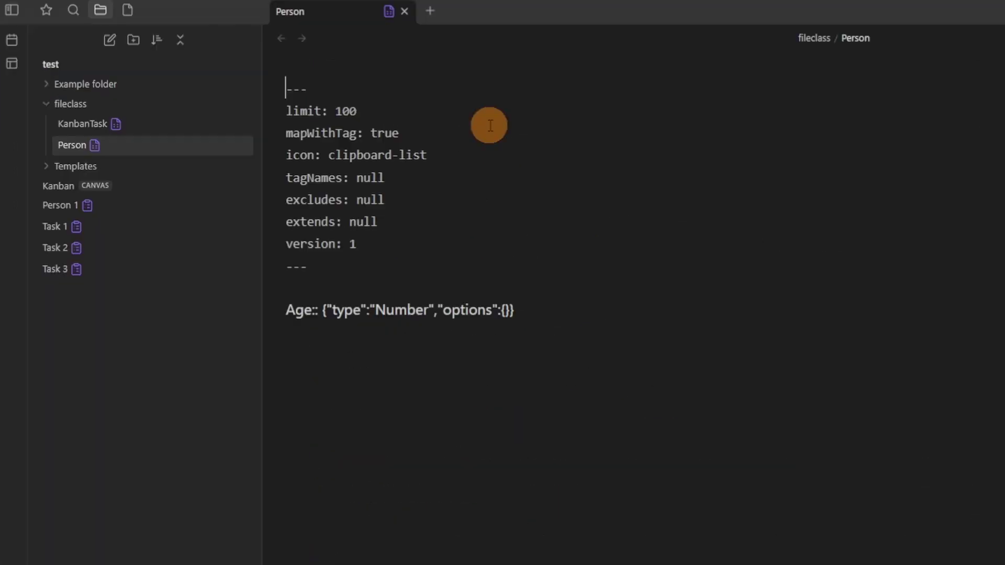
pyautogui.click(488, 128)
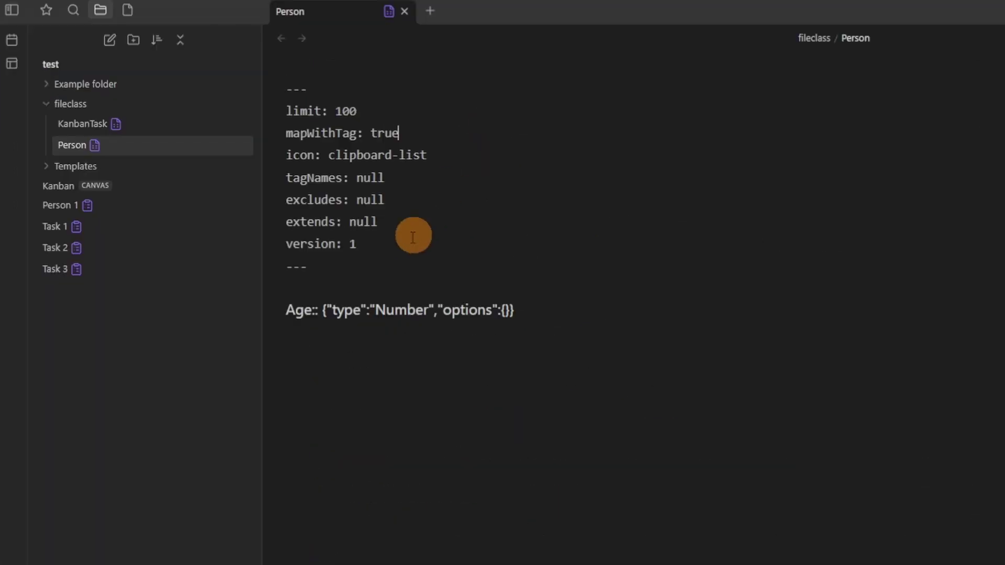
# Step: Open the Person fileclass as a table view, then return to its raw text
pyautogui.click(348, 280)
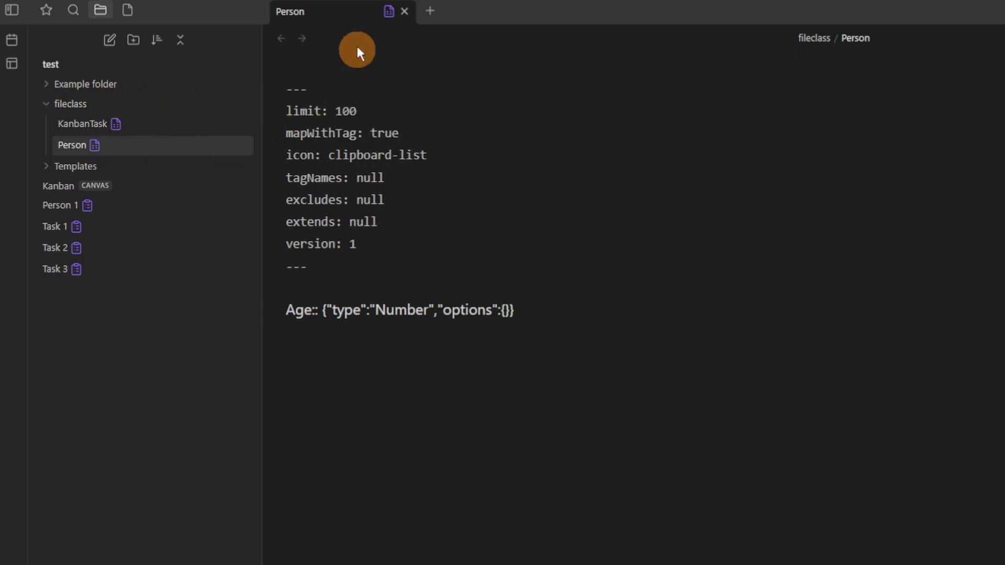
pyautogui.click(387, 15)
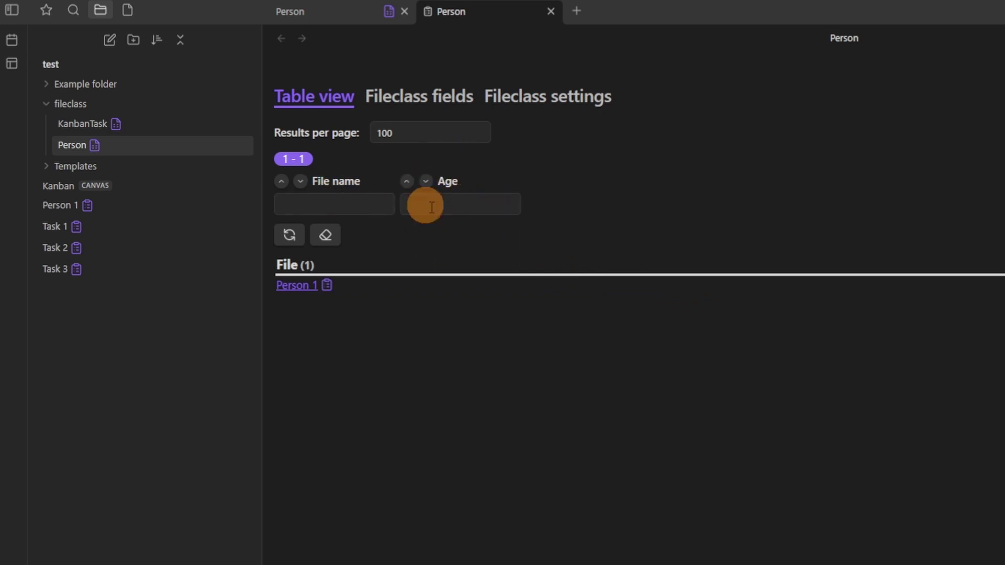
pyautogui.click(343, 16)
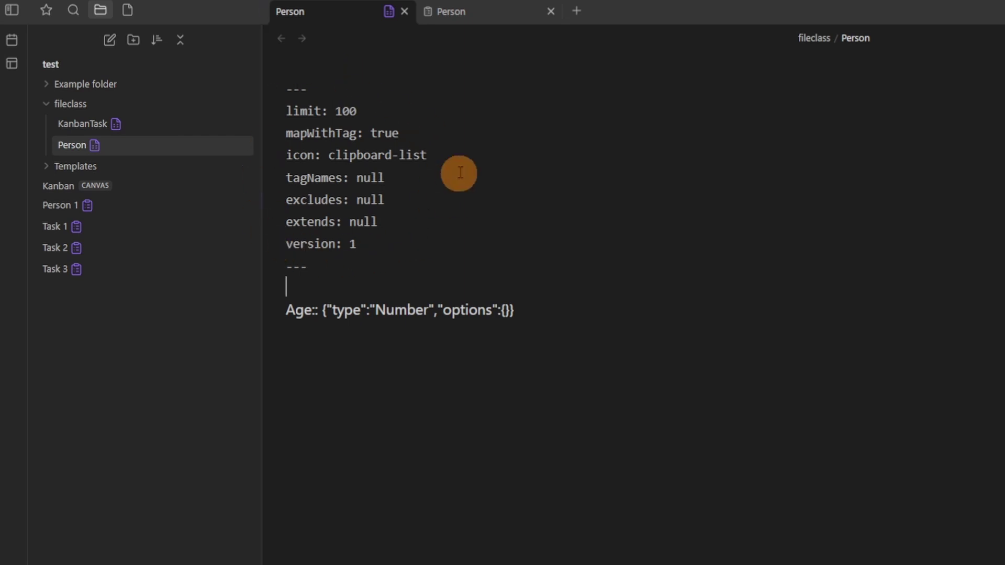
# Step: Highlight the Age Number field definition, then view the fileclass's Fileclass fields list
pyautogui.moveTo(283, 311); pyautogui.dragTo(602, 312)
pyautogui.click(479, 266)
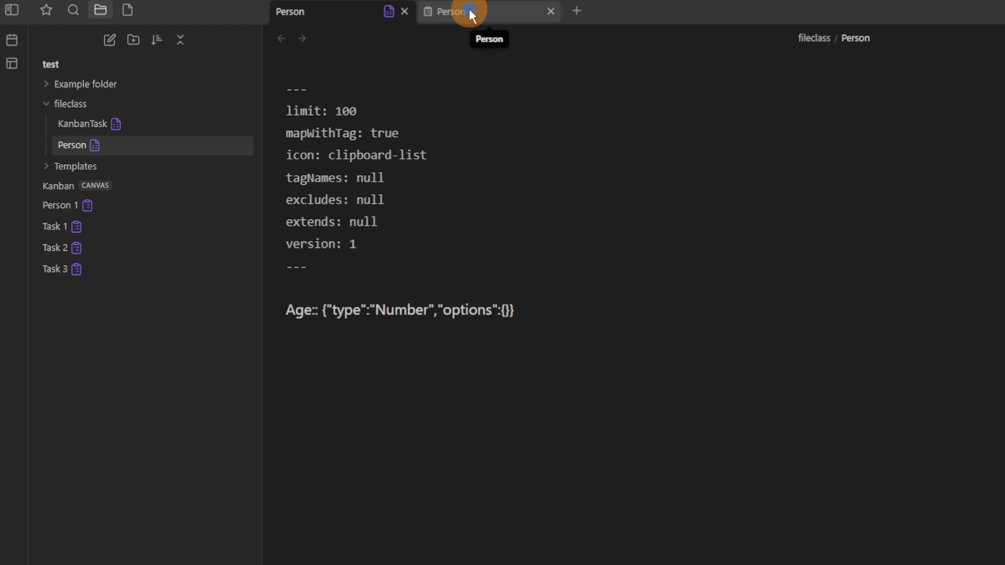
pyautogui.click(451, 12)
pyautogui.click(426, 94)
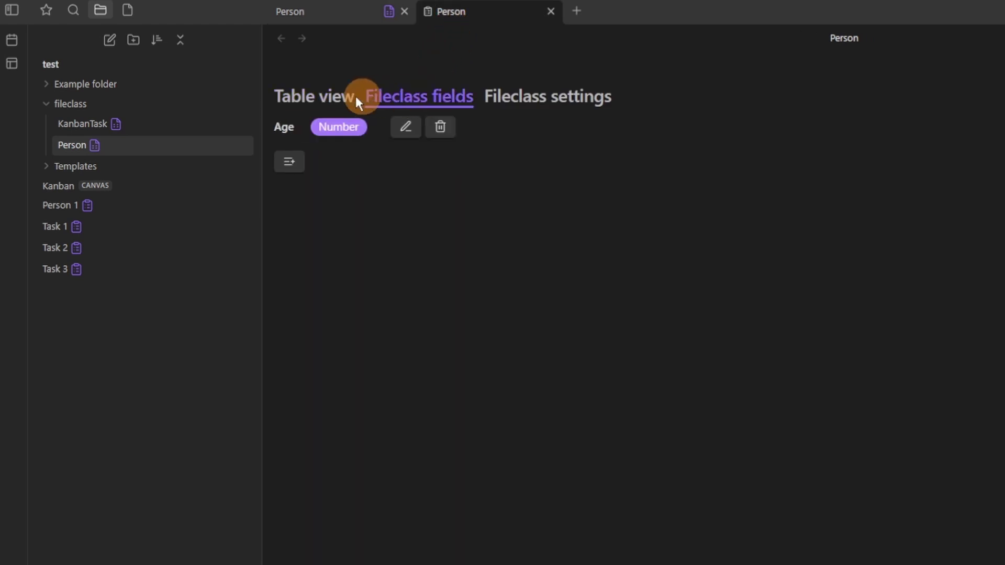
# Step: Inspect the Age field's type list and command toggle without changes, then view Fileclass settings
pyautogui.click(395, 130)
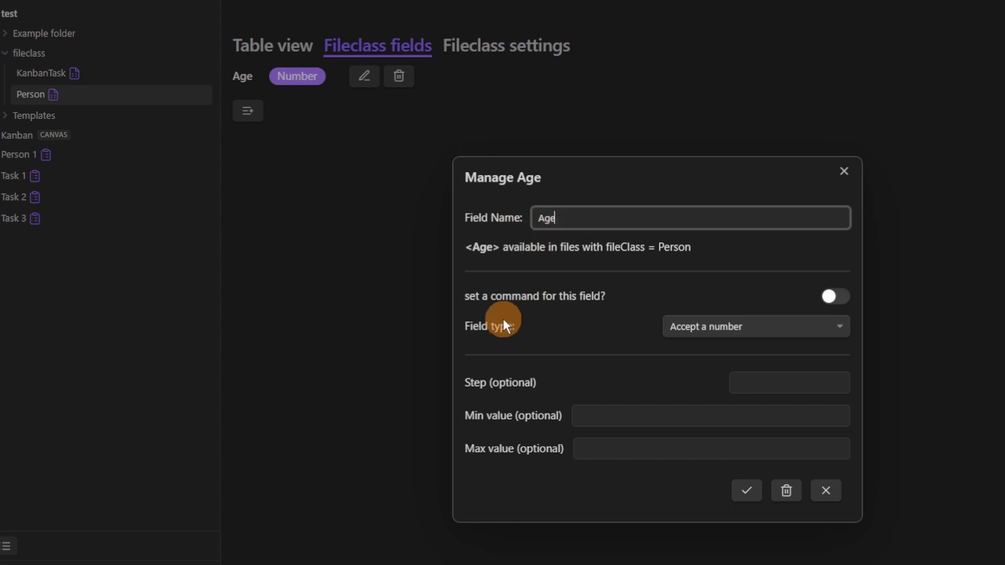
pyautogui.click(755, 322)
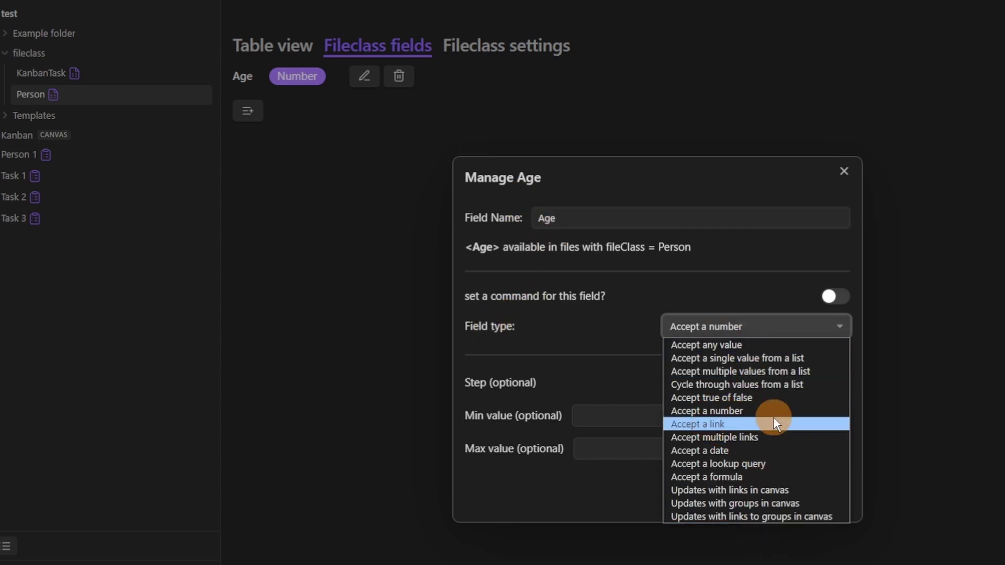
pyautogui.click(588, 331)
pyautogui.click(837, 297)
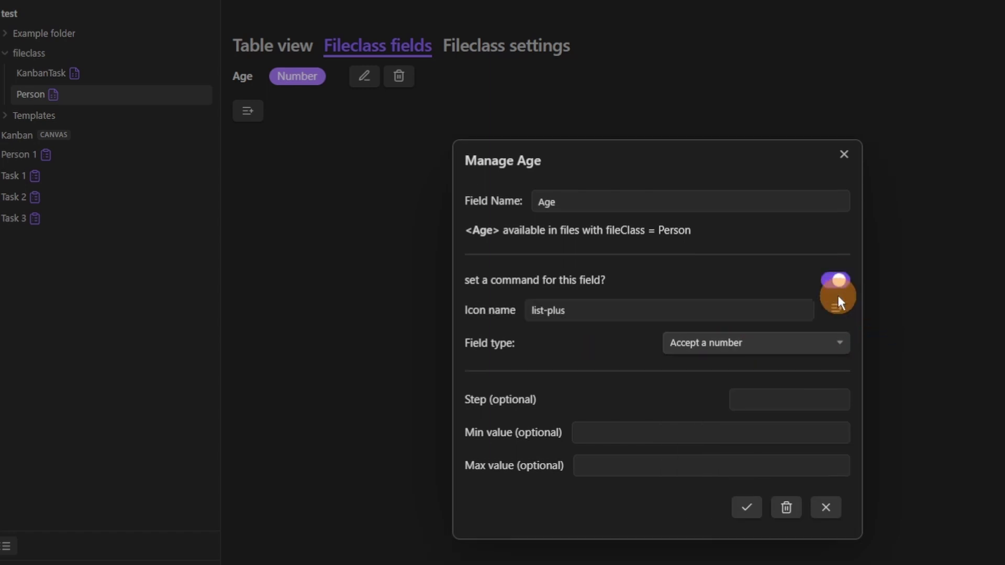
pyautogui.click(833, 282)
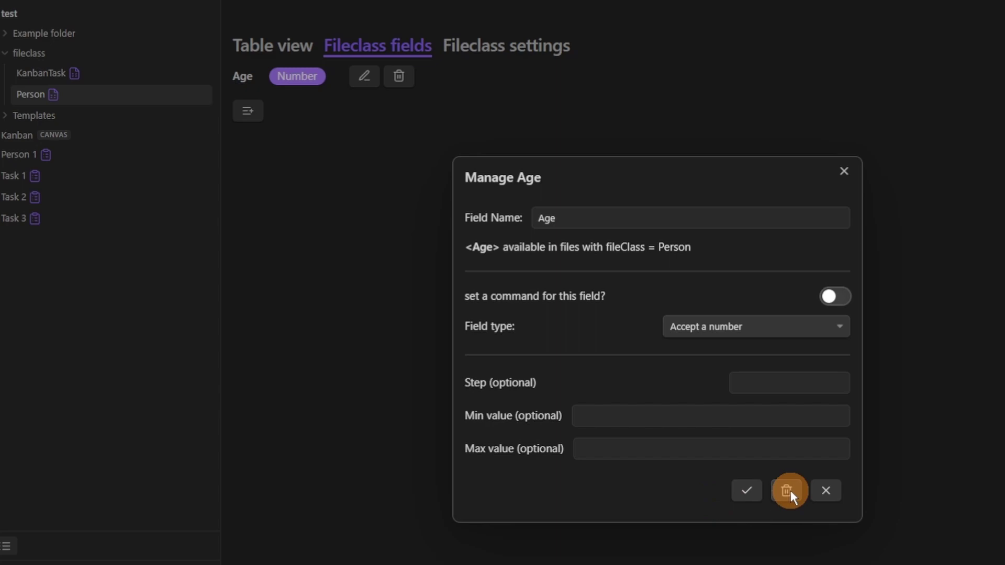
pyautogui.click(749, 489)
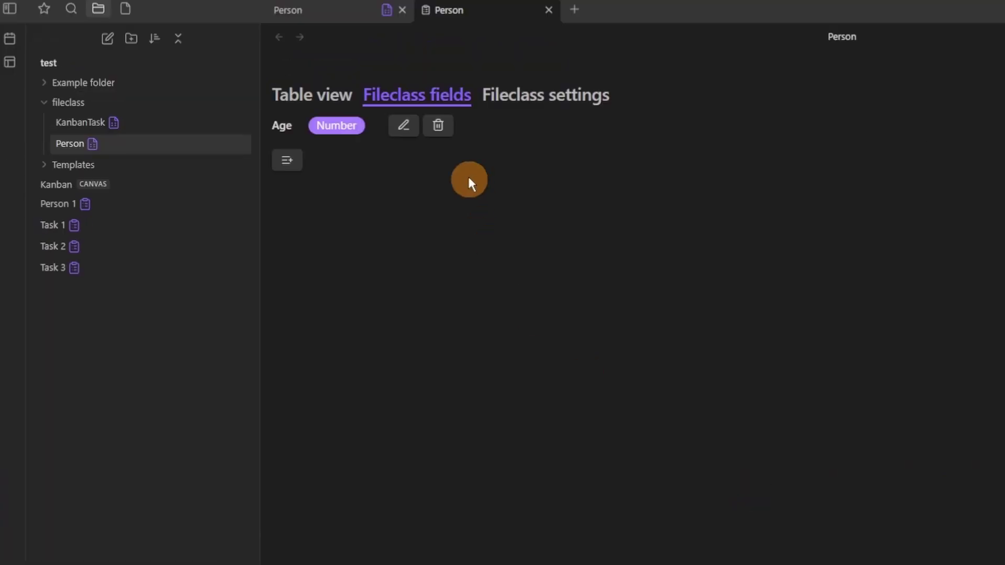
pyautogui.click(520, 98)
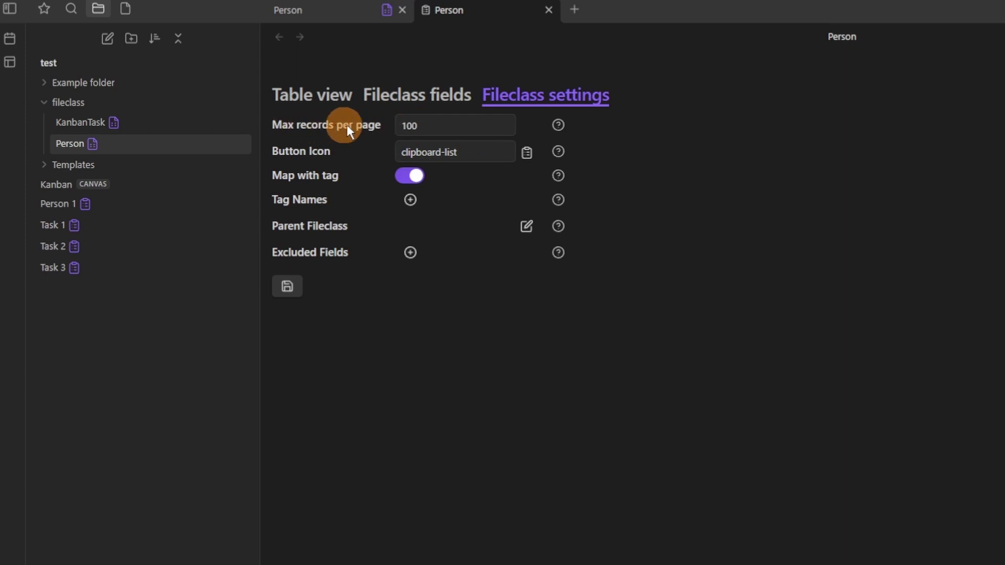
# Step: Check the settings tooltips, cancel the Tag Names picker, and open the Person 1 note
pyautogui.moveTo(554, 127)
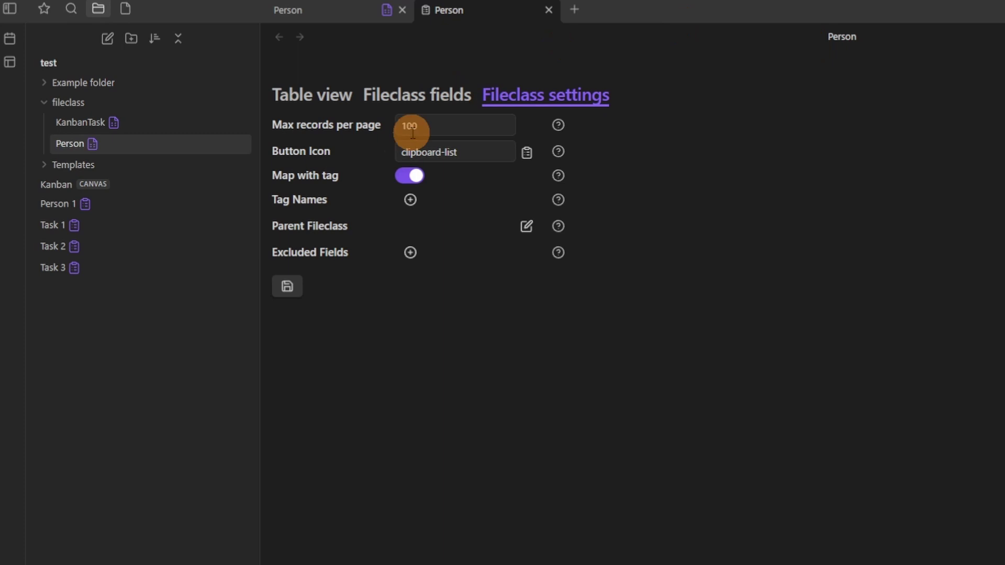
pyautogui.click(412, 200)
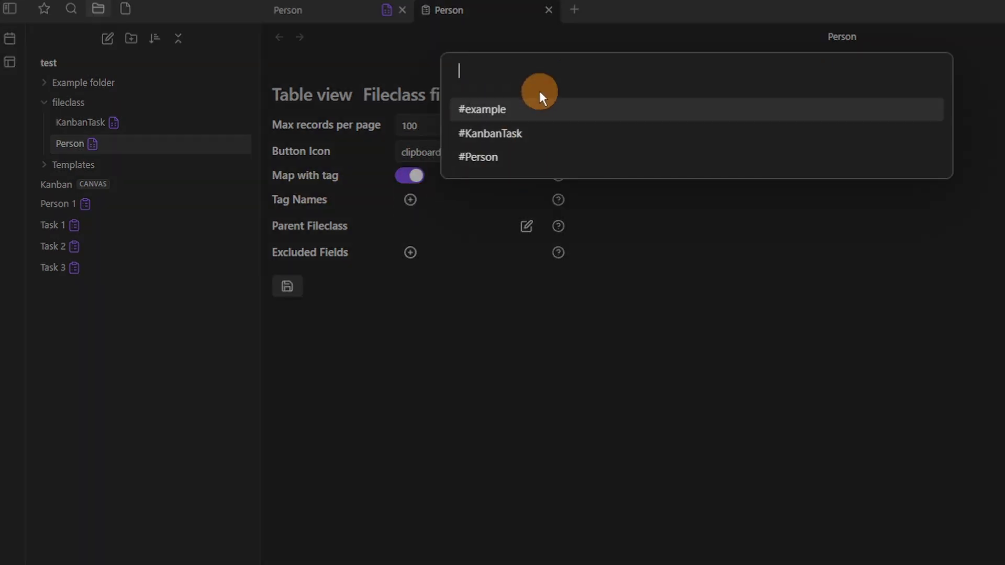
pyautogui.click(504, 353)
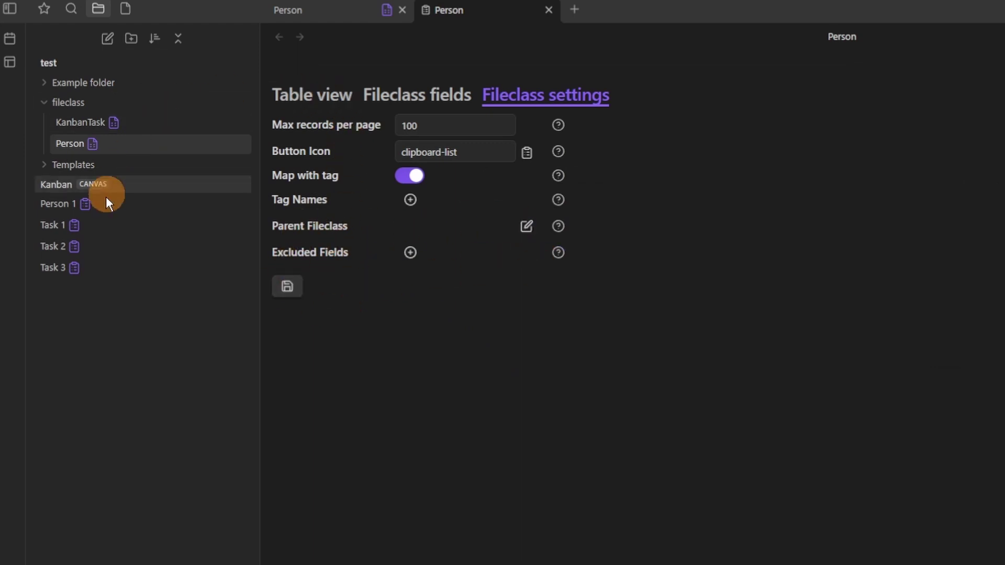
pyautogui.click(82, 202)
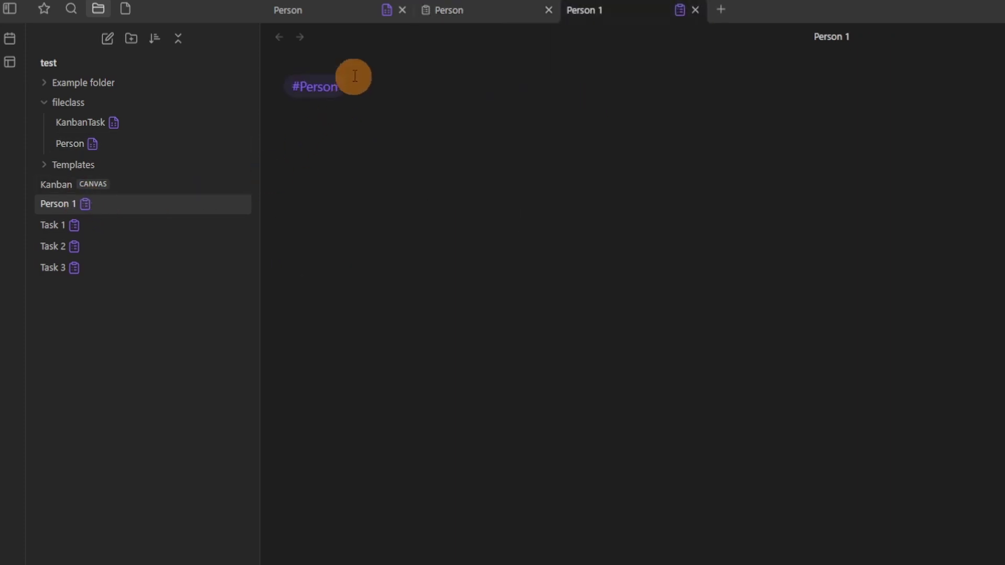
# Step: Open the fileclass fields list for the Person 1 note
pyautogui.click(343, 17)
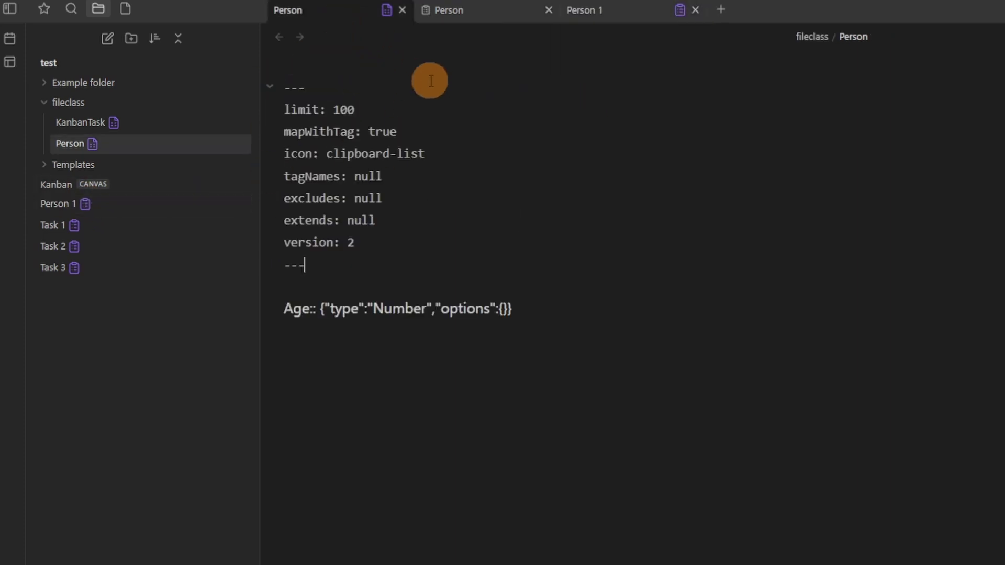
pyautogui.click(635, 17)
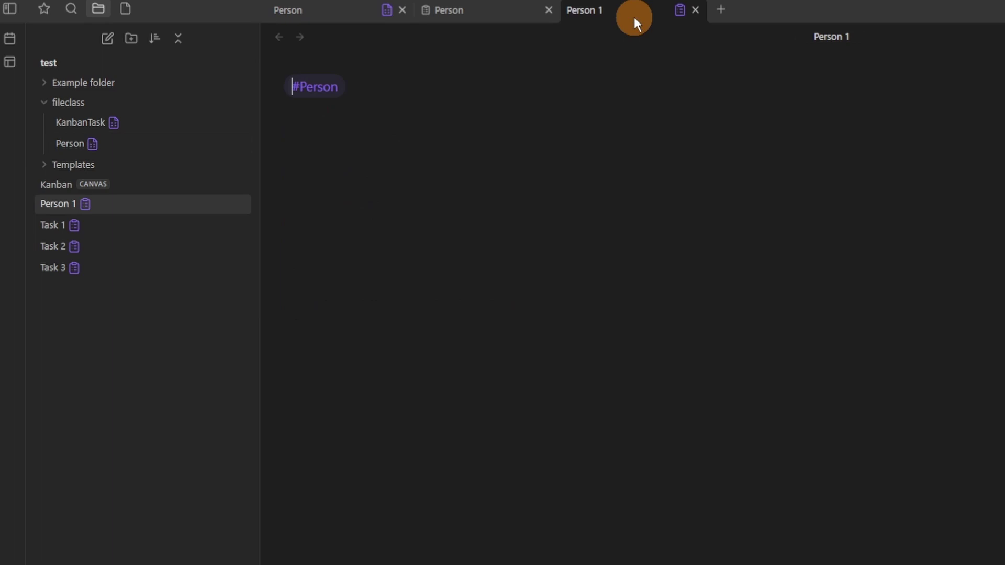
pyautogui.click(679, 10)
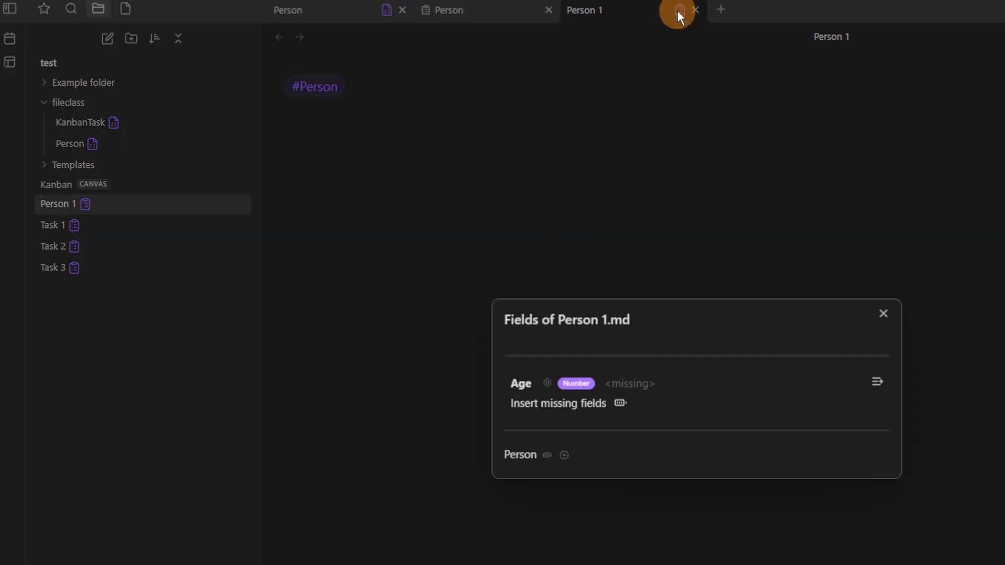
pyautogui.click(590, 218)
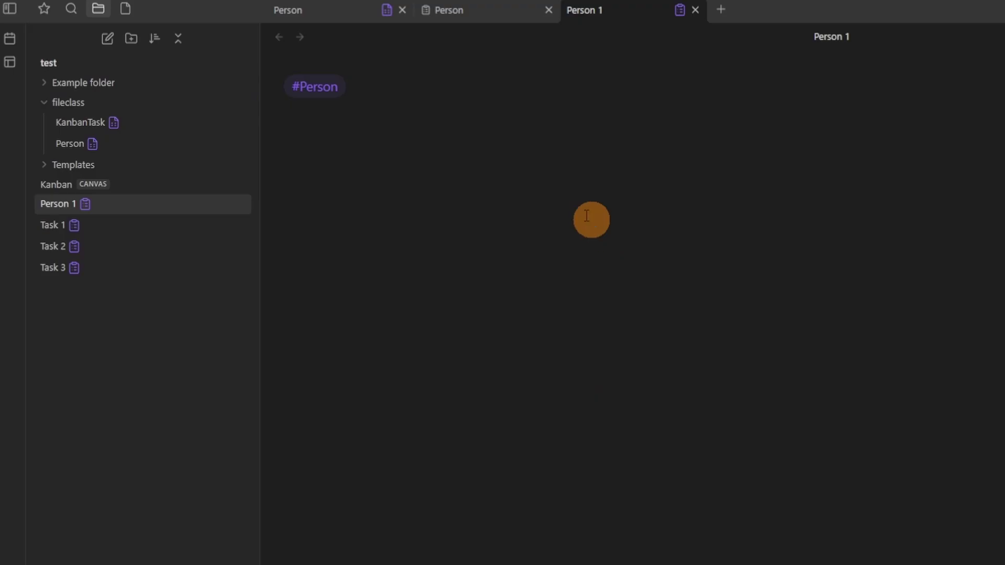
pyautogui.click(683, 11)
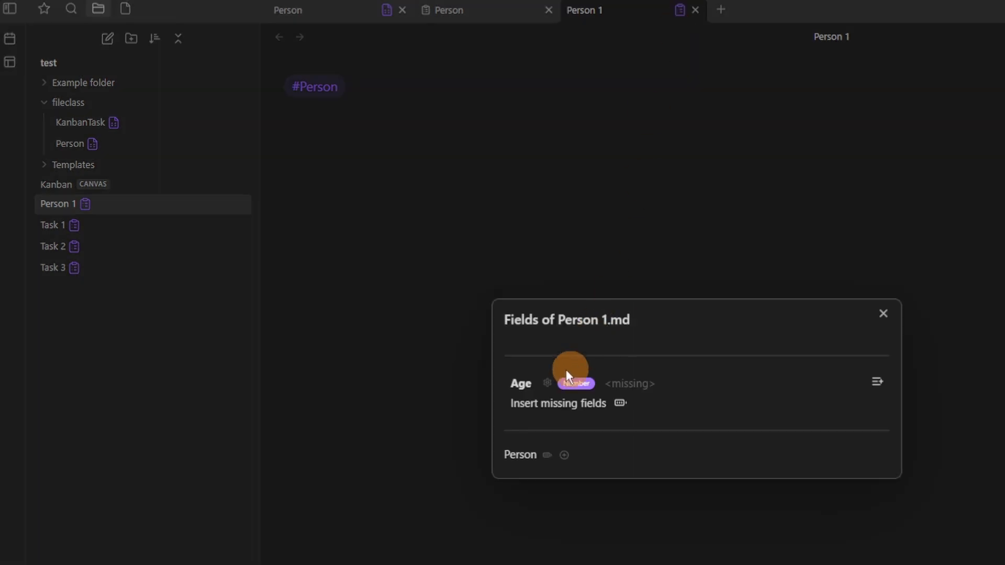
# Step: Insert the missing Age field into Person 1's frontmatter with value 25
pyautogui.click(876, 383)
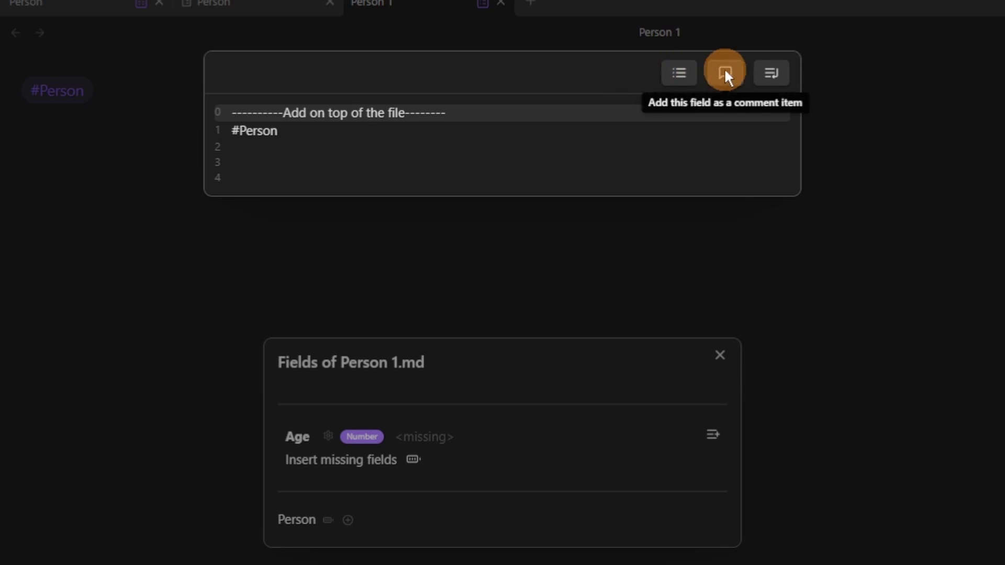
pyautogui.click(772, 72)
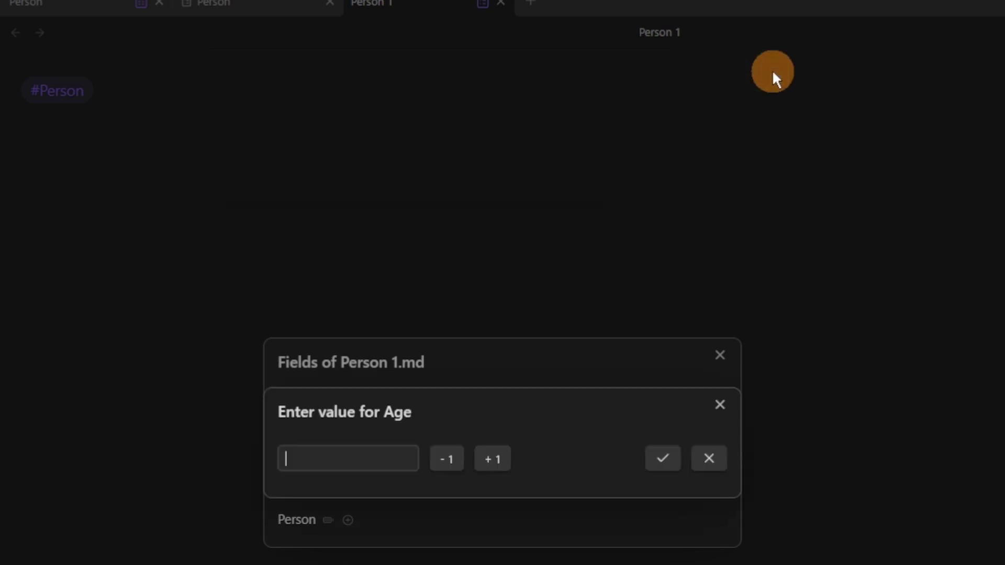
pyautogui.click(337, 448)
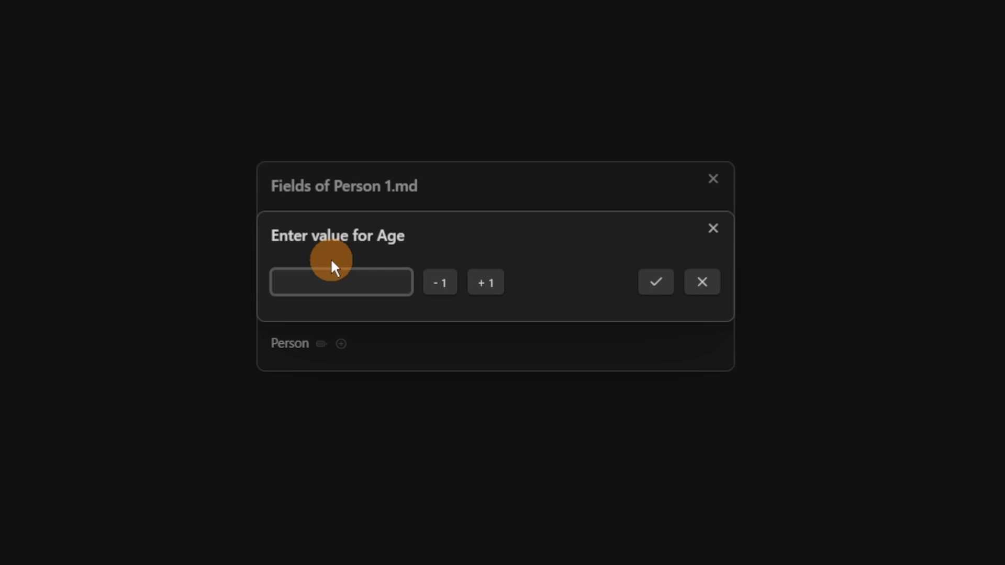
pyautogui.write('25')
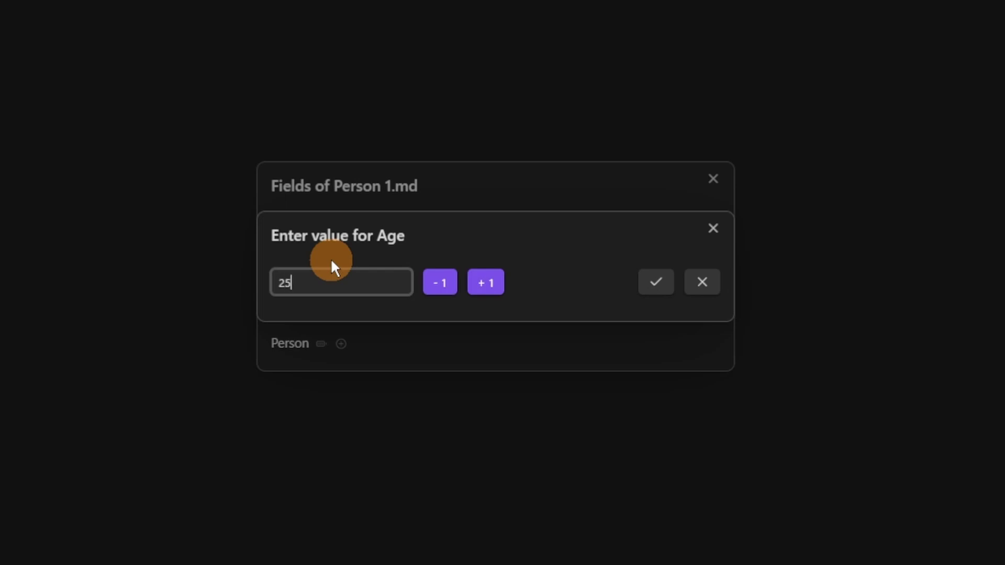
pyautogui.click(452, 283)
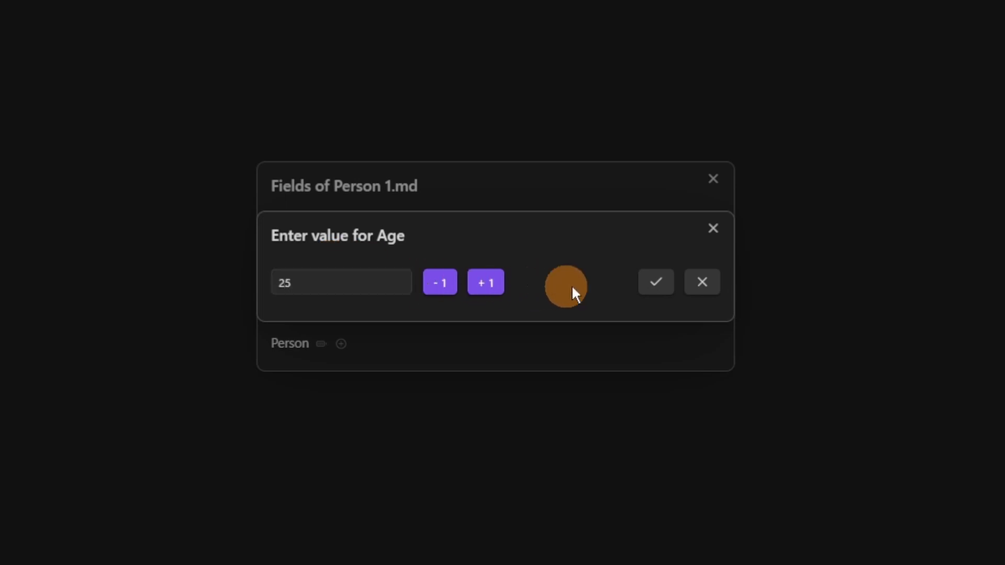
pyautogui.click(656, 283)
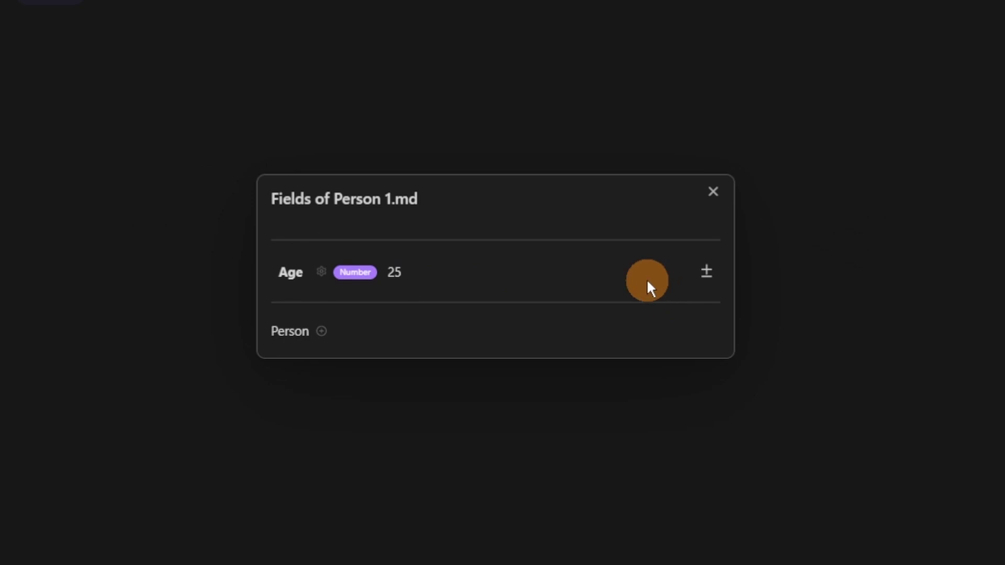
pyautogui.press('Escape')
# Step: Check the new Age frontmatter lines and the Person 1 fields panel, then close it
pyautogui.moveTo(153, 254); pyautogui.dragTo(26, 104)
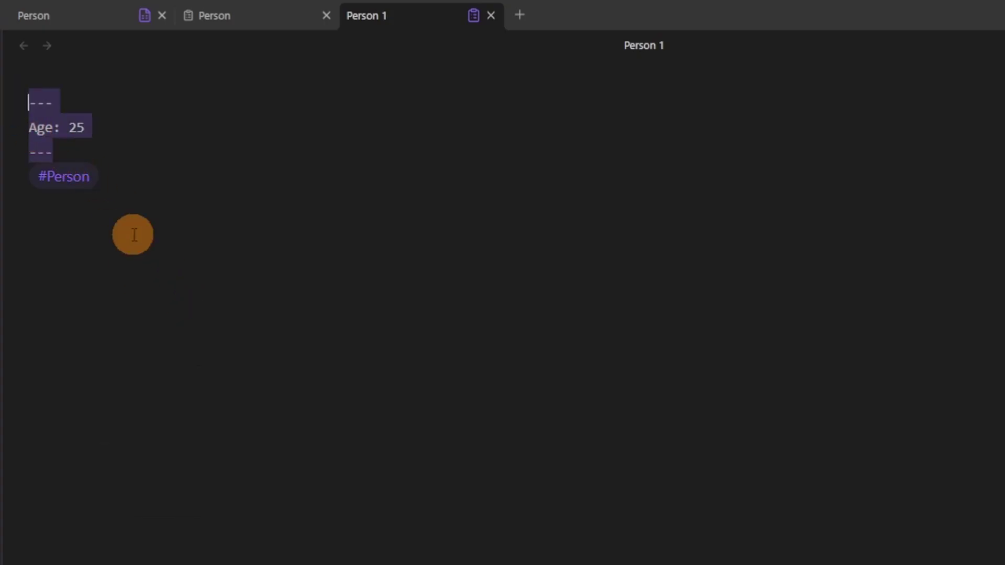
pyautogui.click(112, 126)
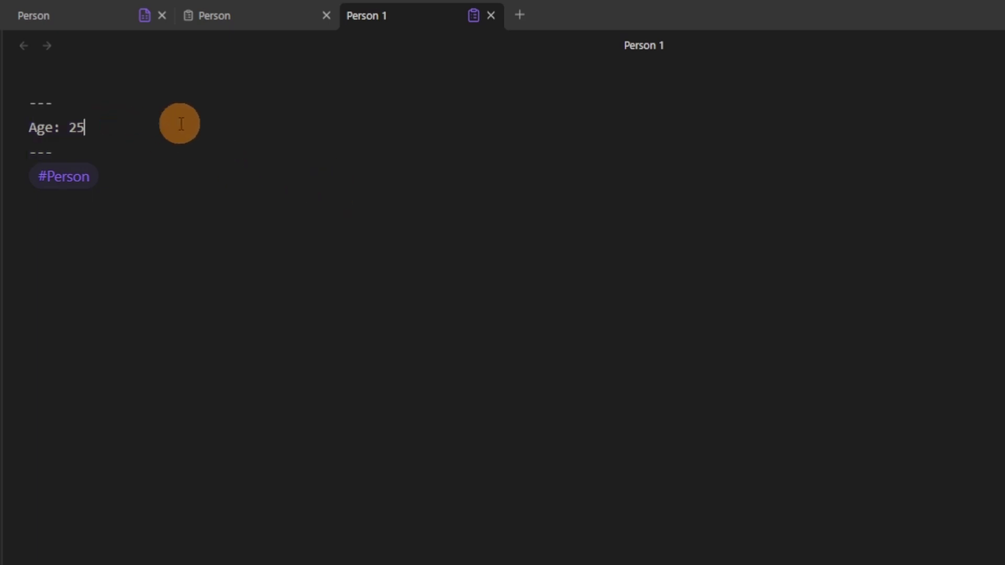
pyautogui.click(474, 16)
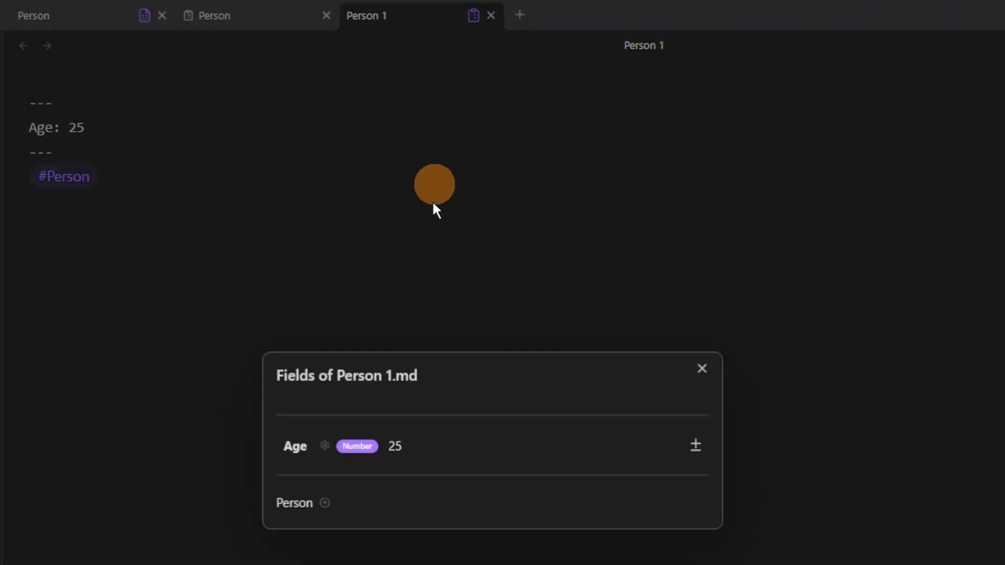
pyautogui.click(448, 74)
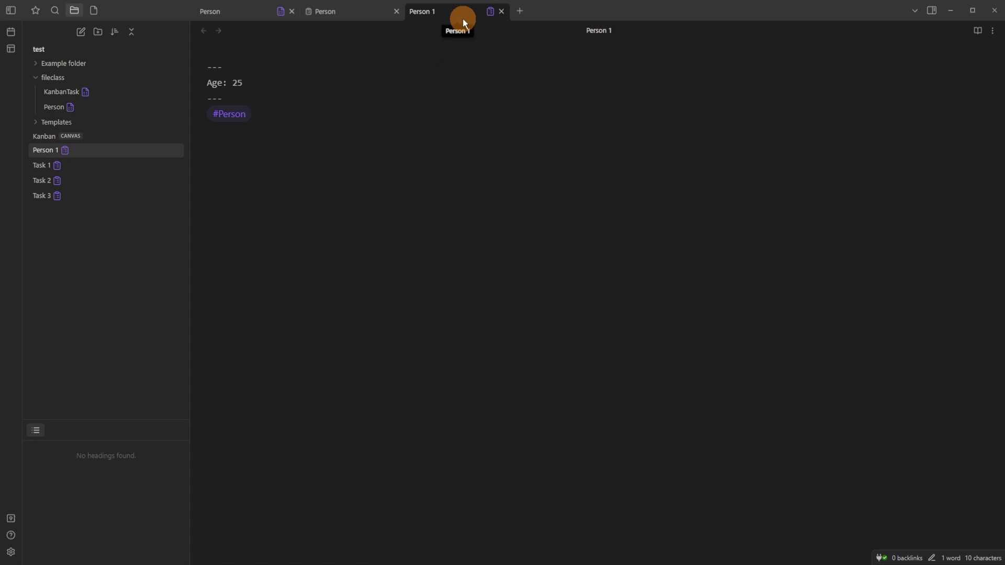
pyautogui.rightClick(431, 26)
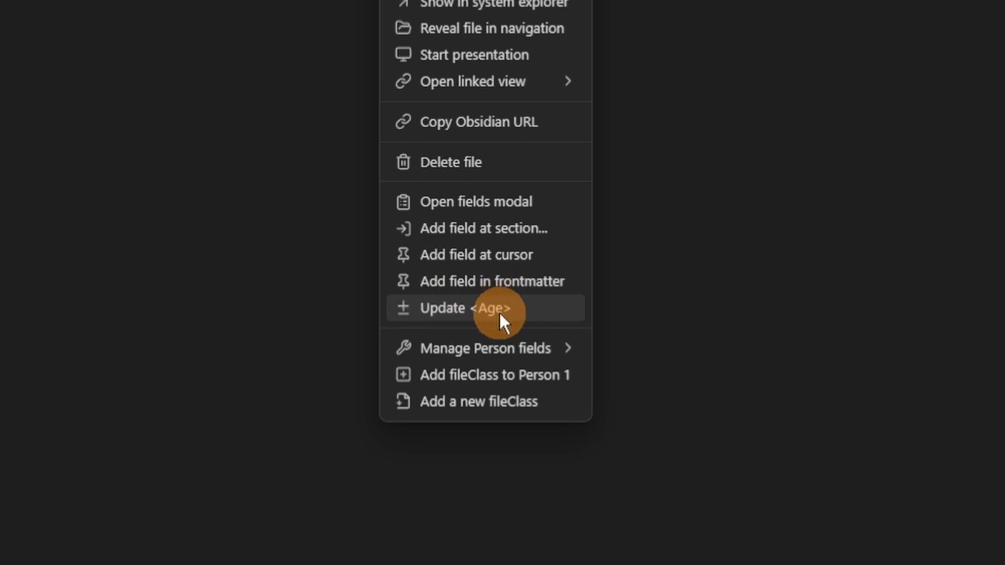
# Step: Browse the Metadata Menu options in the Person 1 tab's context menu
pyautogui.moveTo(435, 348)
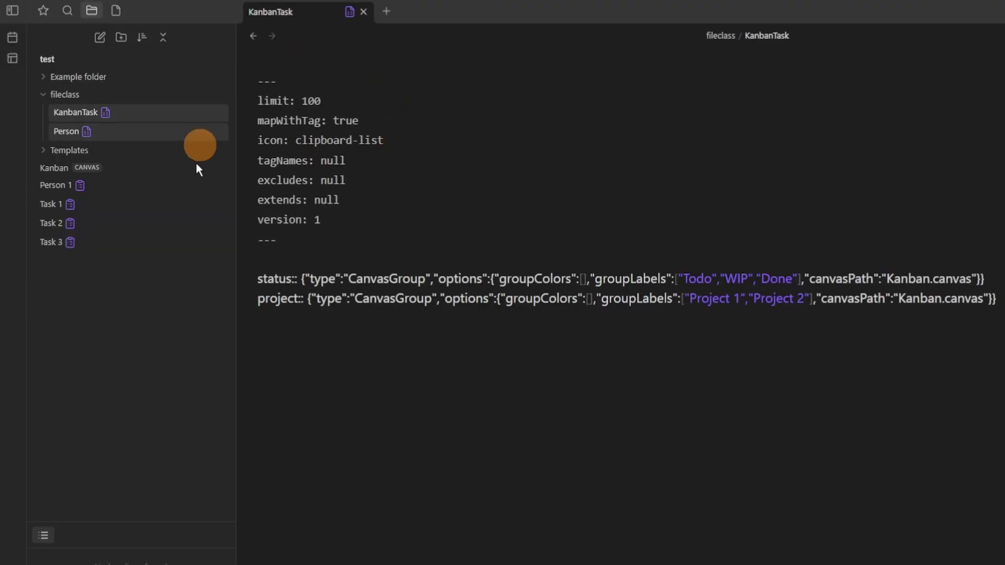
# Step: Browse the KanbanTask fileclass's fields and settings, then confirm the status field's settings
pyautogui.click(347, 12)
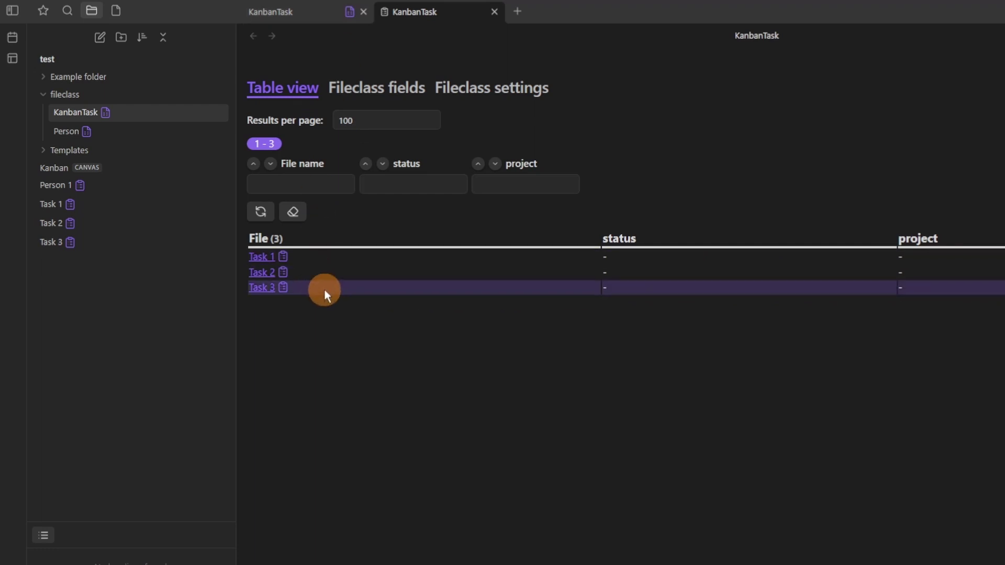
pyautogui.click(347, 92)
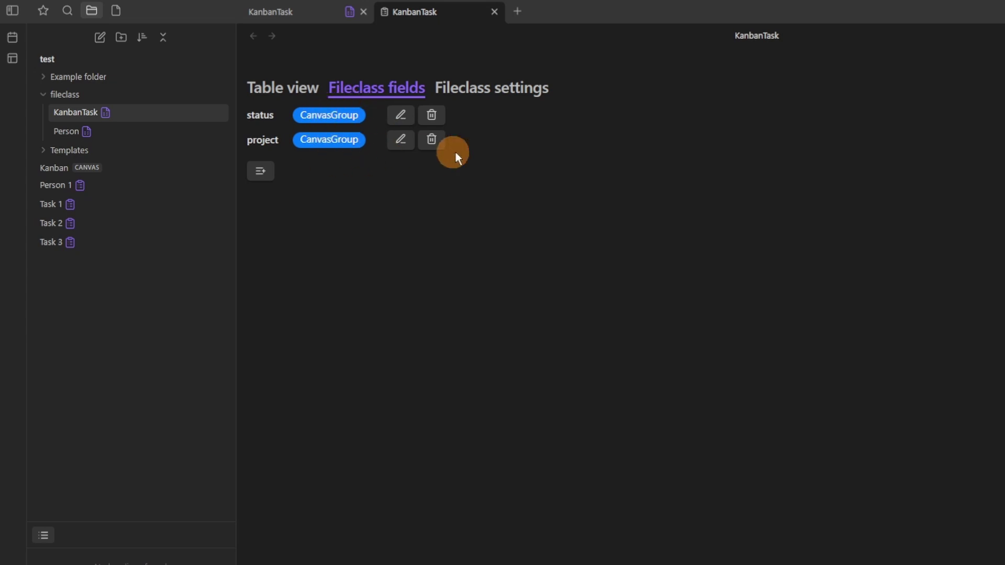
pyautogui.click(498, 90)
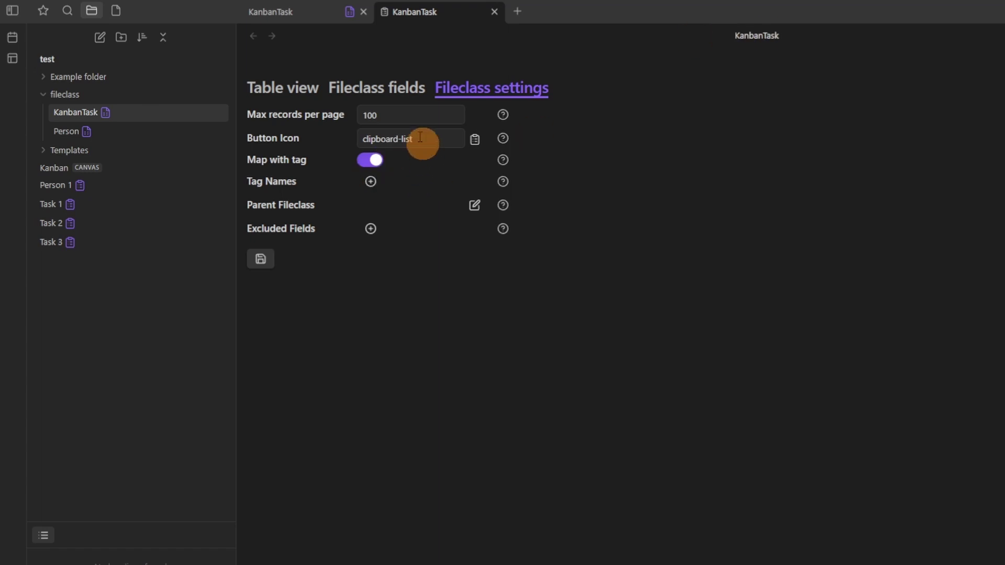
pyautogui.click(391, 90)
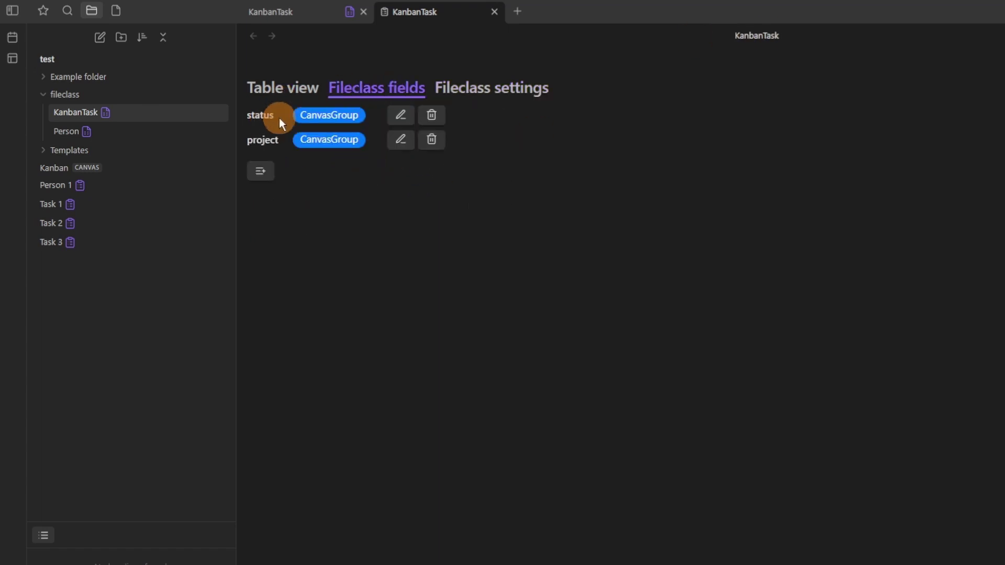
pyautogui.click(399, 116)
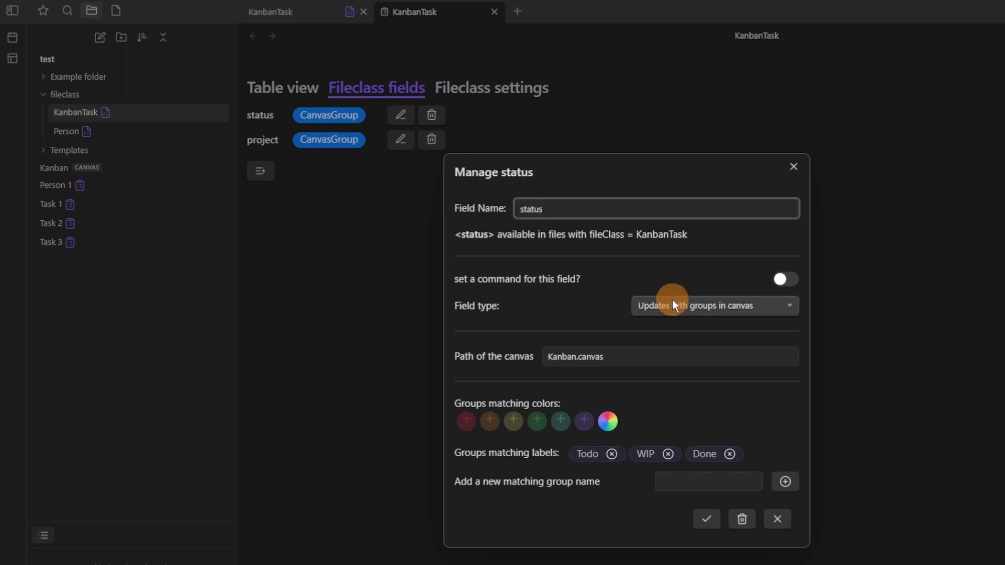
pyautogui.click(708, 518)
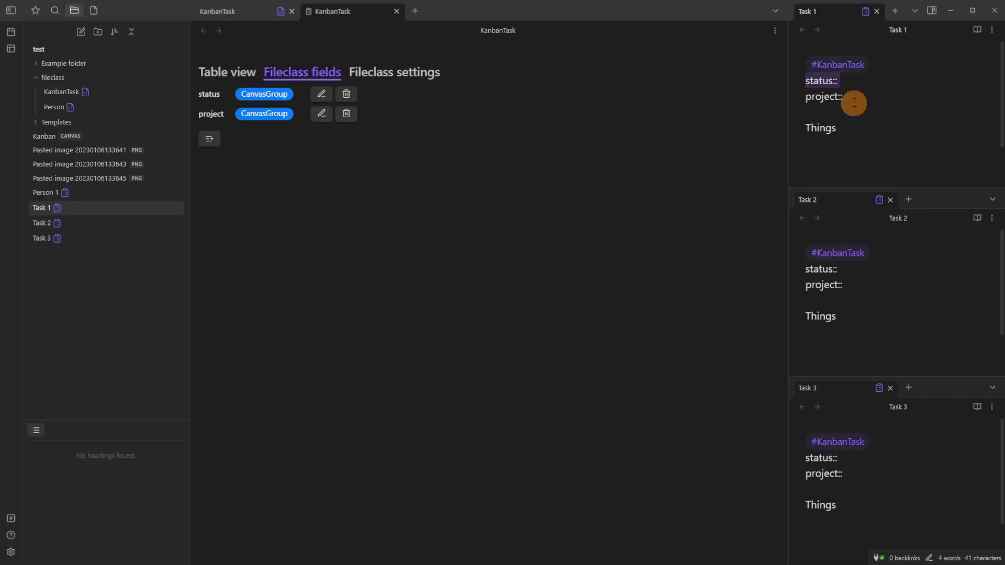
# Step: Check the Task 1–3 notes and the KanbanTask source, then open Kanban.canvas
pyautogui.moveTo(856, 101); pyautogui.dragTo(778, 99)
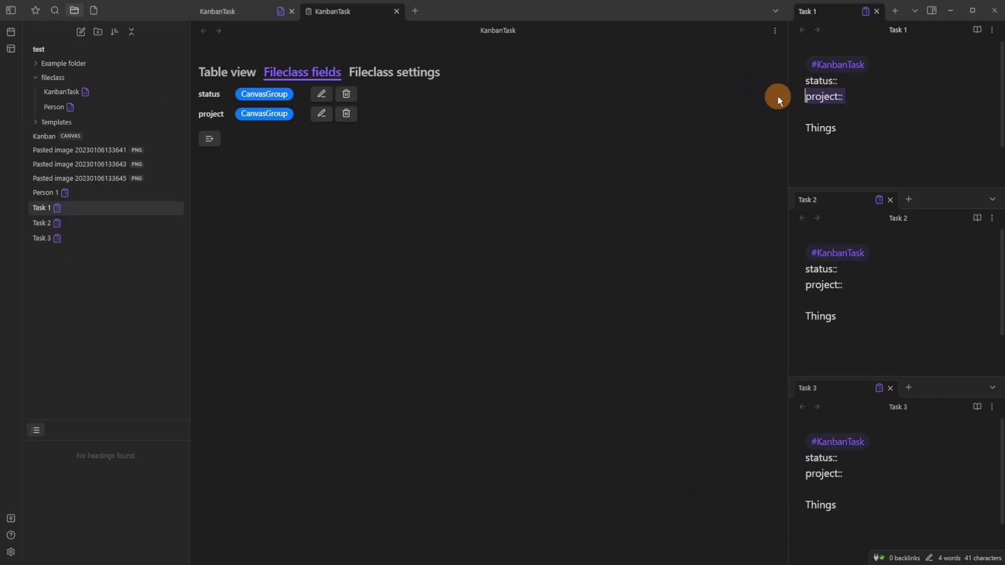
pyautogui.click(847, 269)
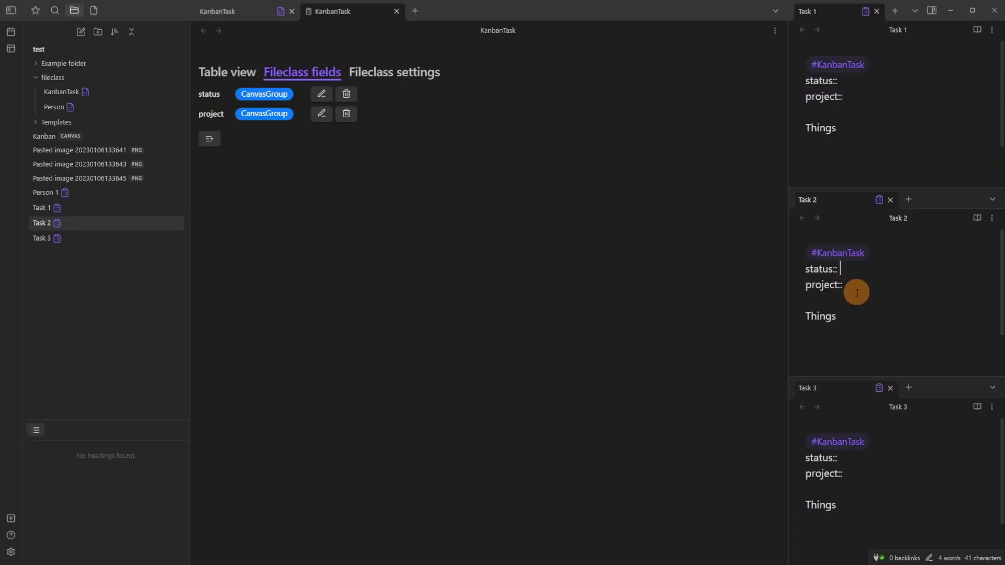
pyautogui.click(859, 469)
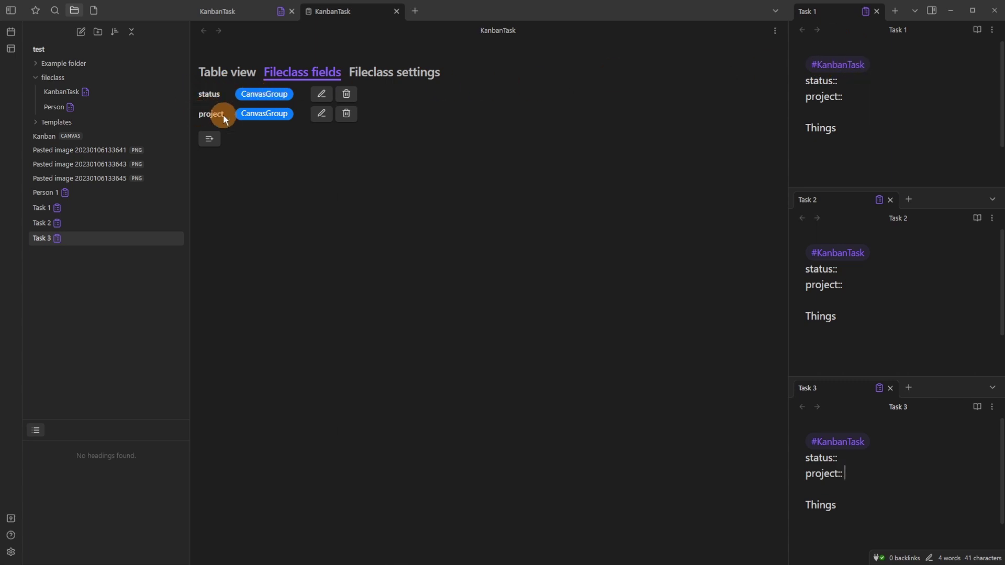
pyautogui.click(233, 12)
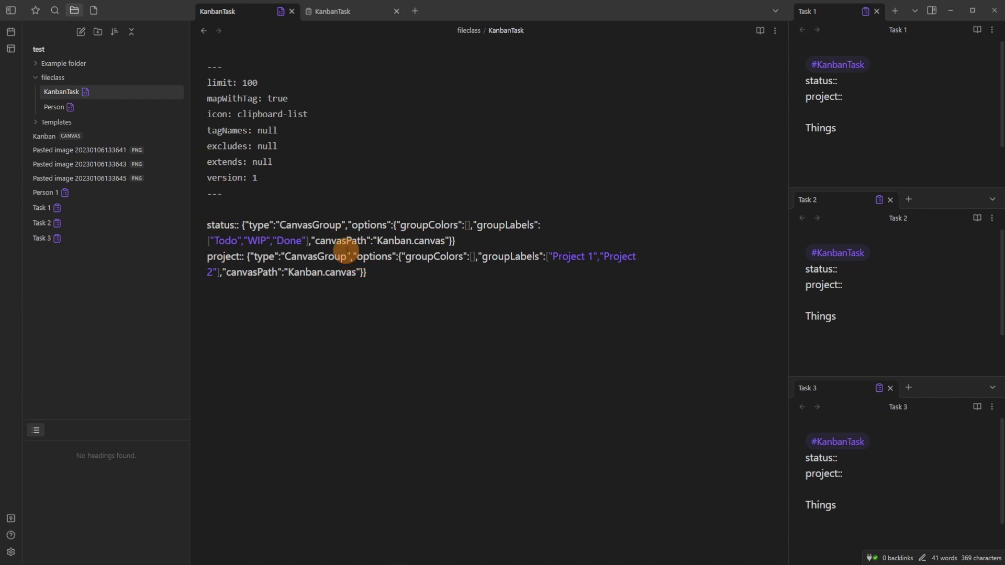
pyautogui.click(132, 141)
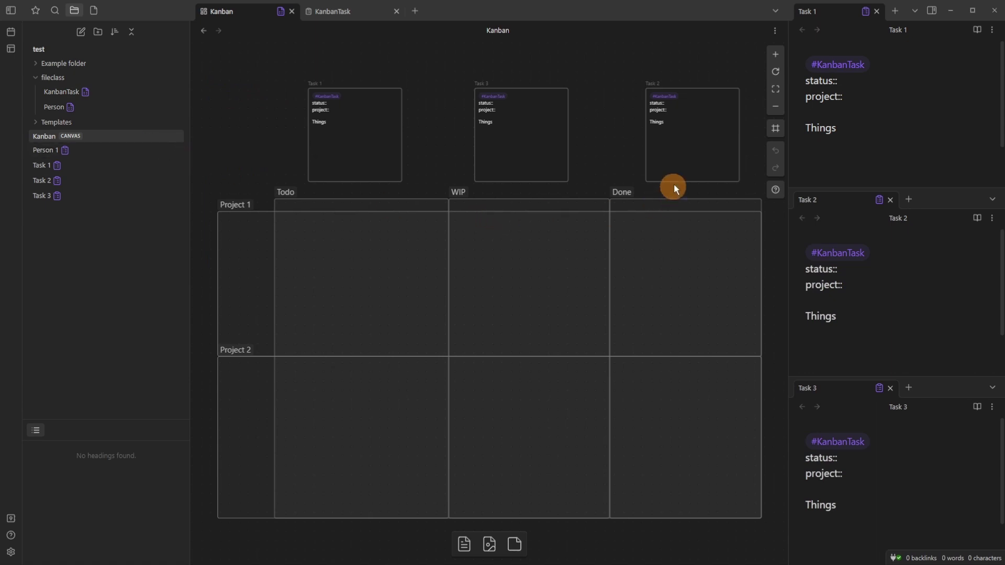
# Step: Select the Project 1, Todo, WIP and Done groups on the canvas board
pyautogui.click(238, 204)
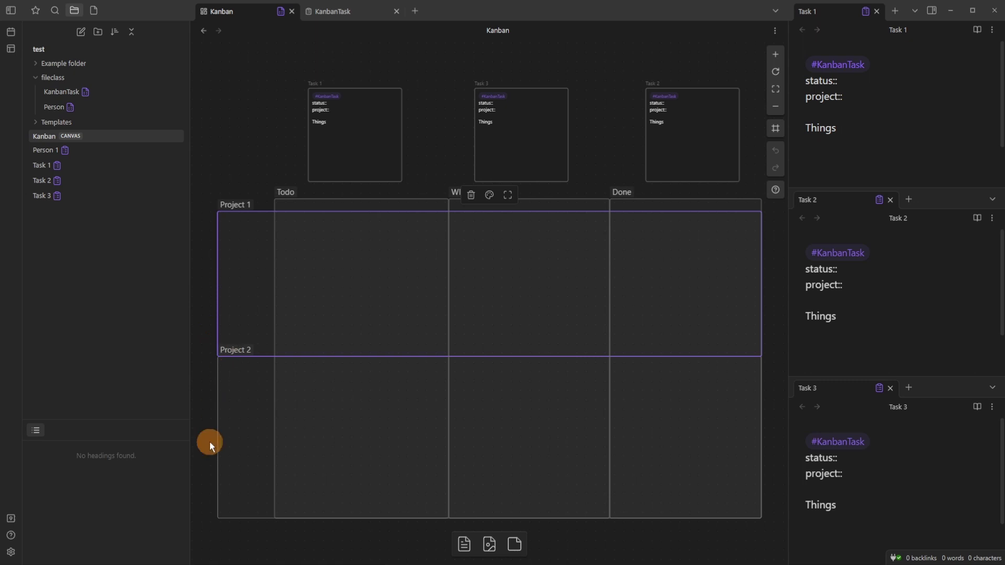
pyautogui.click(287, 192)
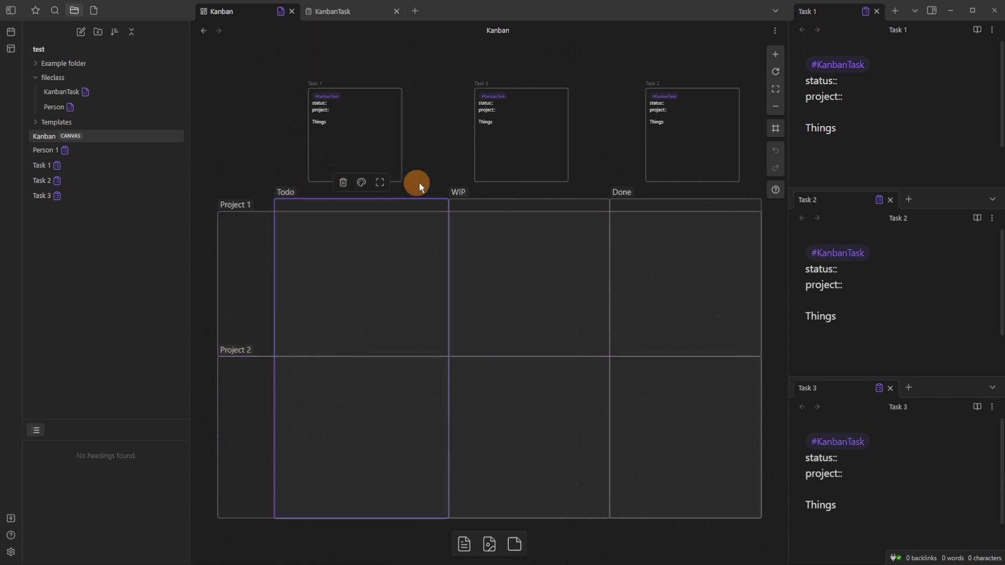
pyautogui.click(460, 190)
pyautogui.click(626, 190)
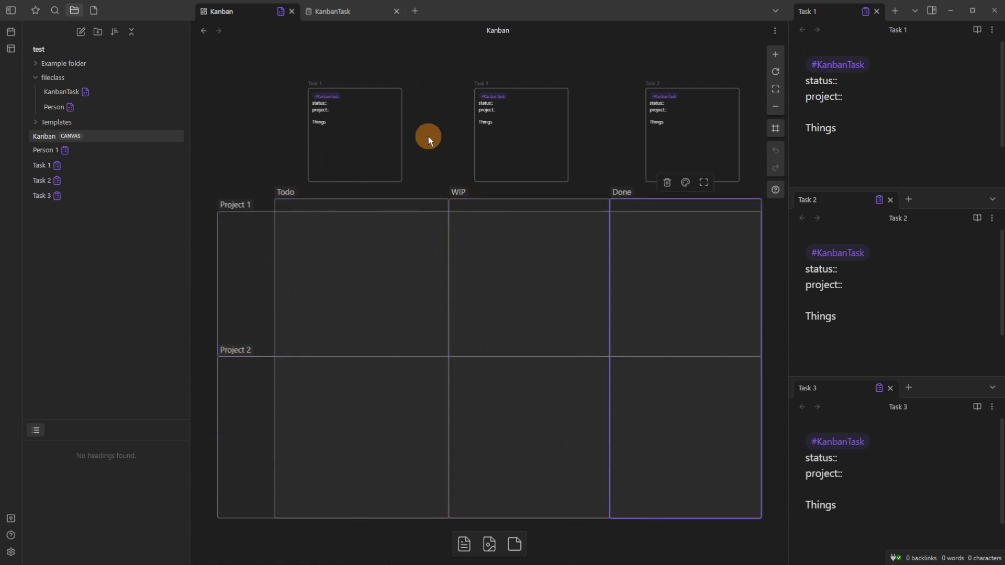
# Step: Place Task 1 in Project 1/Todo, Task 2 in Project 2/Todo, and Task 3 in Project 1/WIP
pyautogui.moveTo(379, 137); pyautogui.dragTo(370, 285)
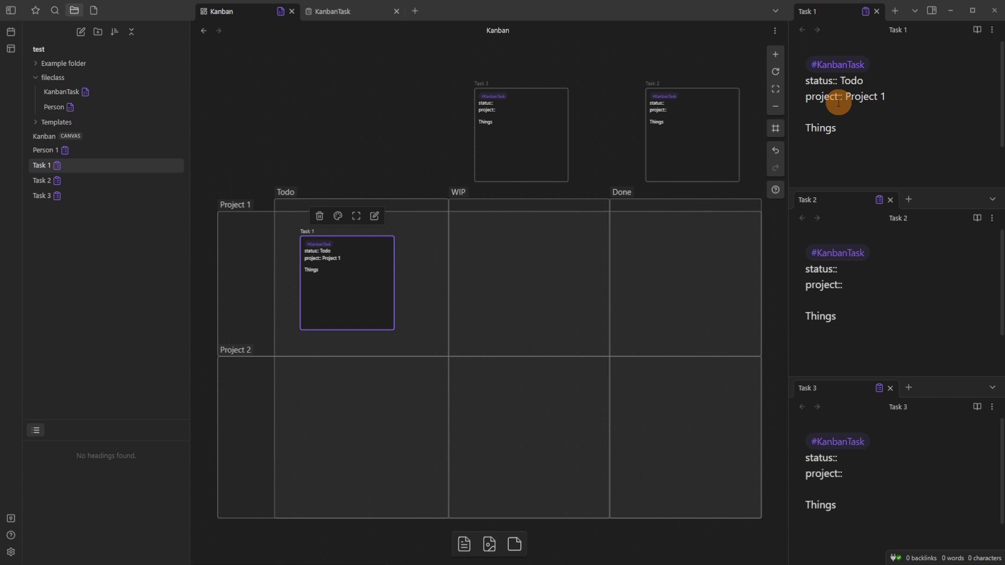
pyautogui.moveTo(688, 141); pyautogui.dragTo(681, 446)
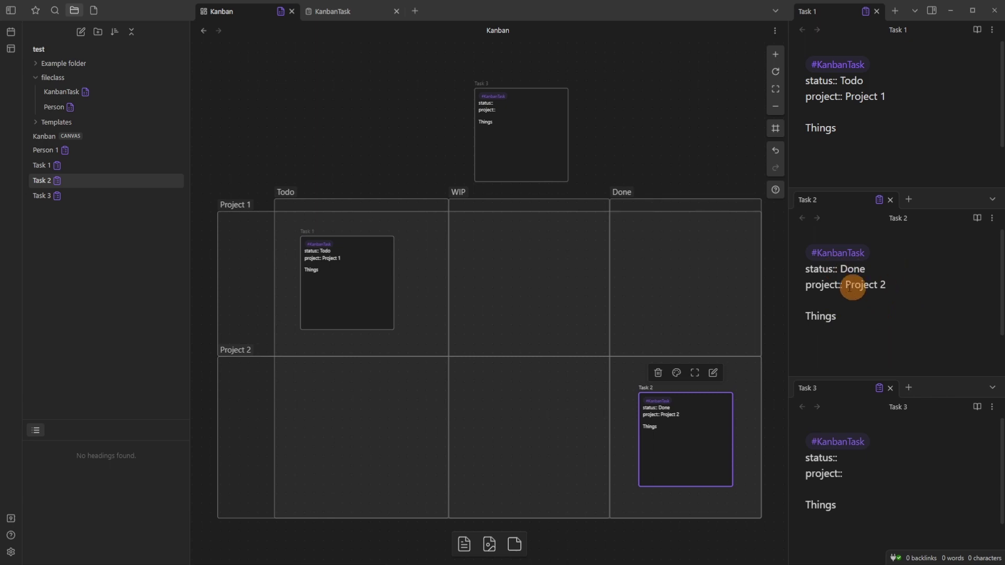
pyautogui.moveTo(687, 452); pyautogui.dragTo(364, 459)
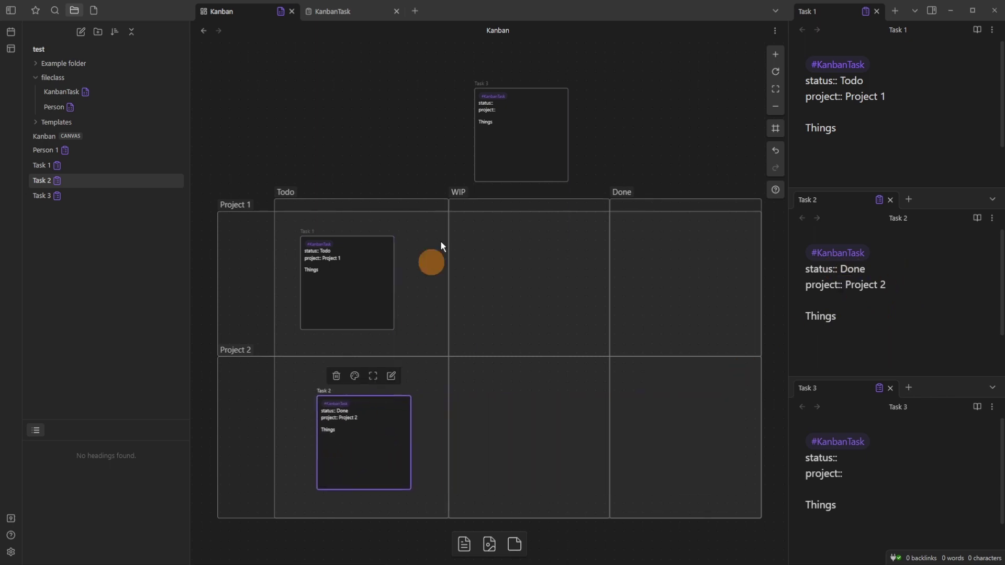
pyautogui.moveTo(511, 130); pyautogui.dragTo(520, 281)
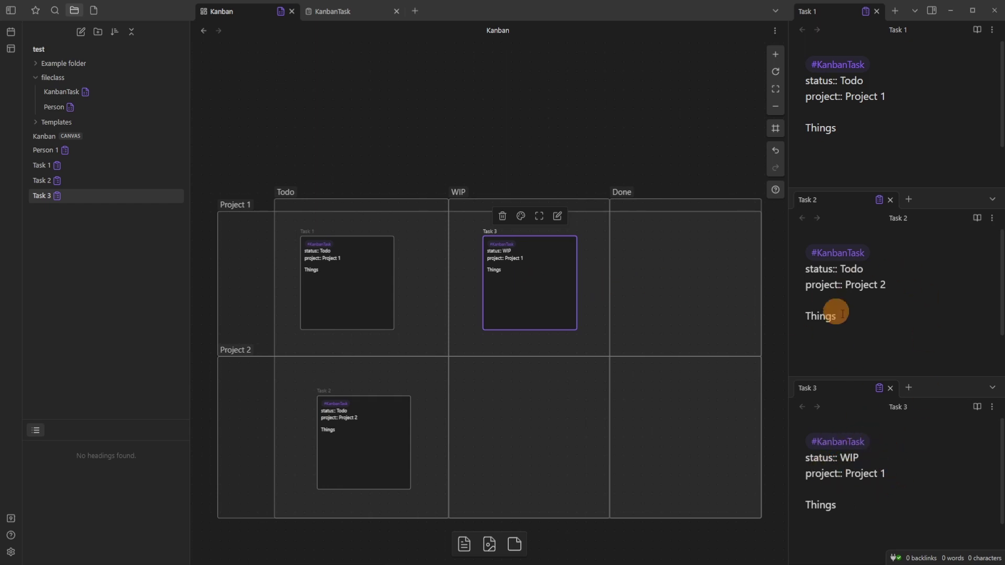
# Step: Add a new KanbanTask field of type 'Updates with links to groups in canvas'
pyautogui.click(333, 11)
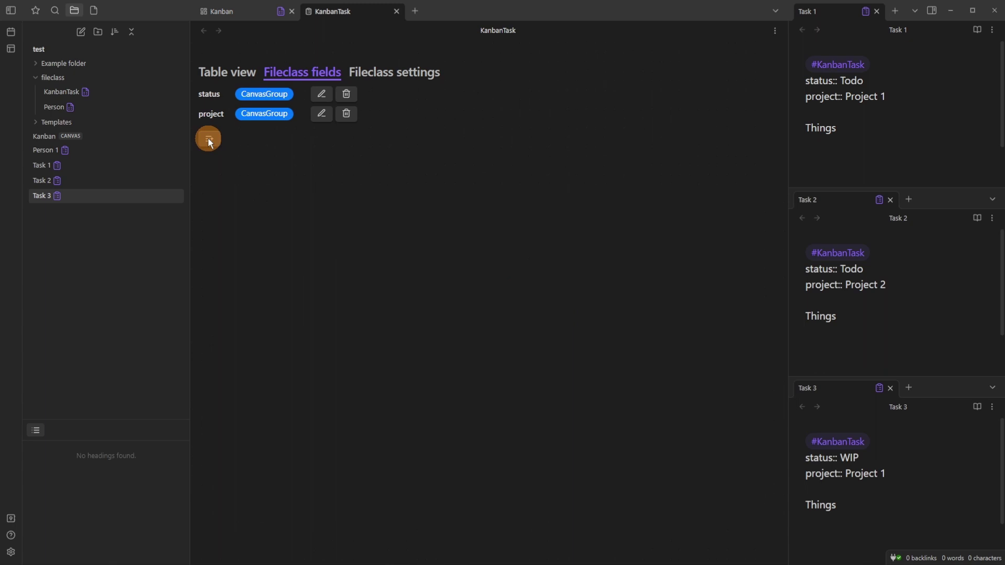
pyautogui.click(208, 138)
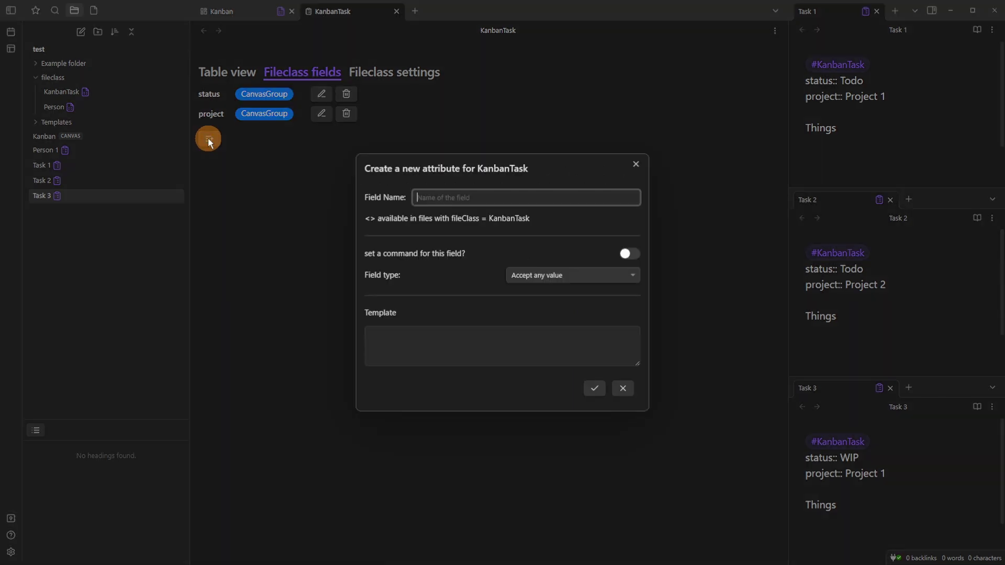
pyautogui.click(592, 268)
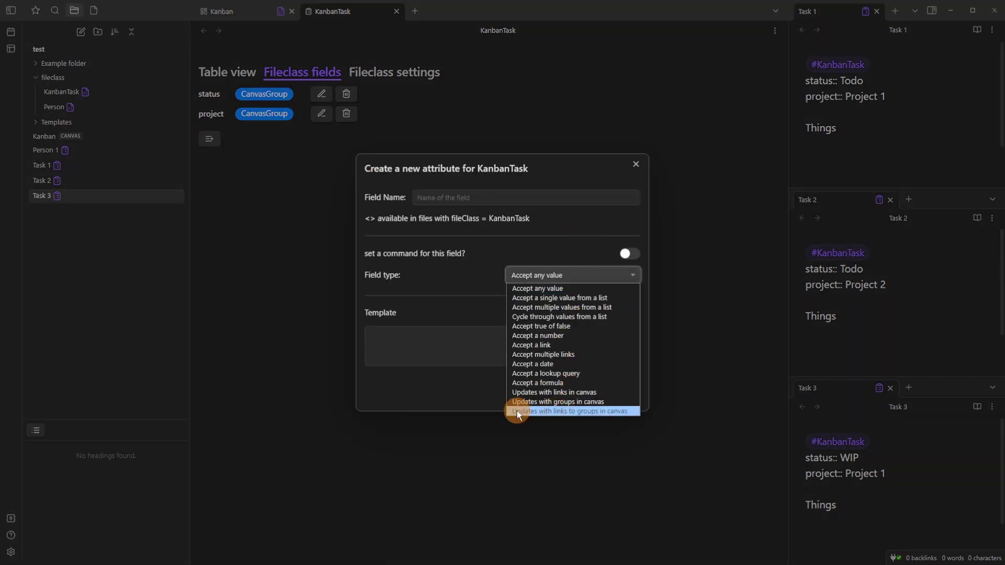
pyautogui.click(540, 412)
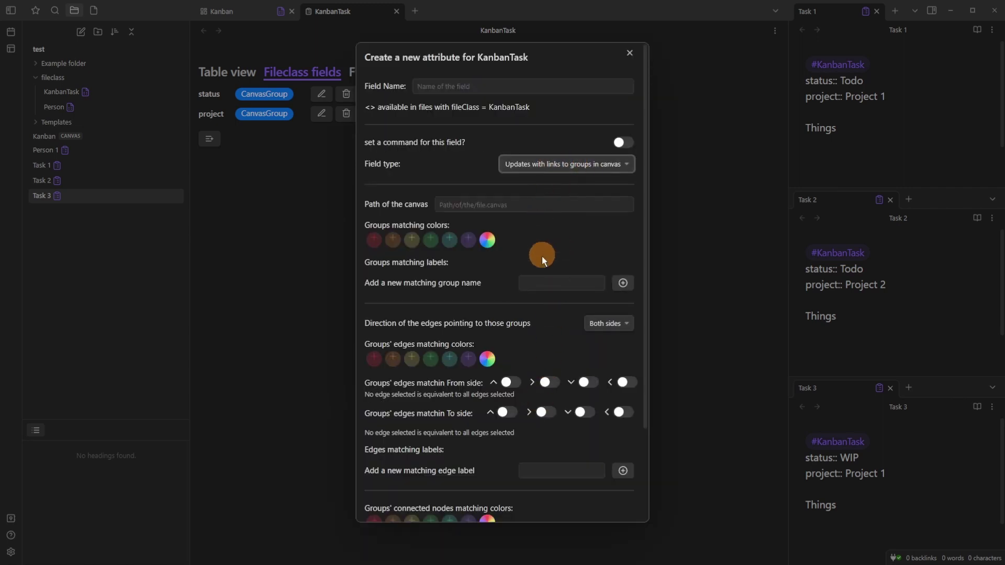
pyautogui.scroll(-2, 529, 332)
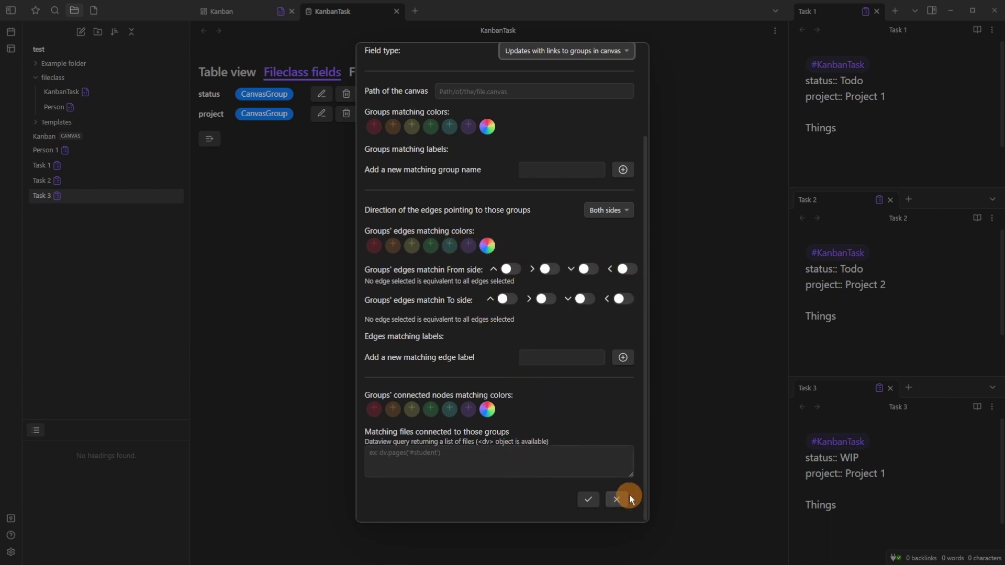
pyautogui.scroll(2, 476, 362)
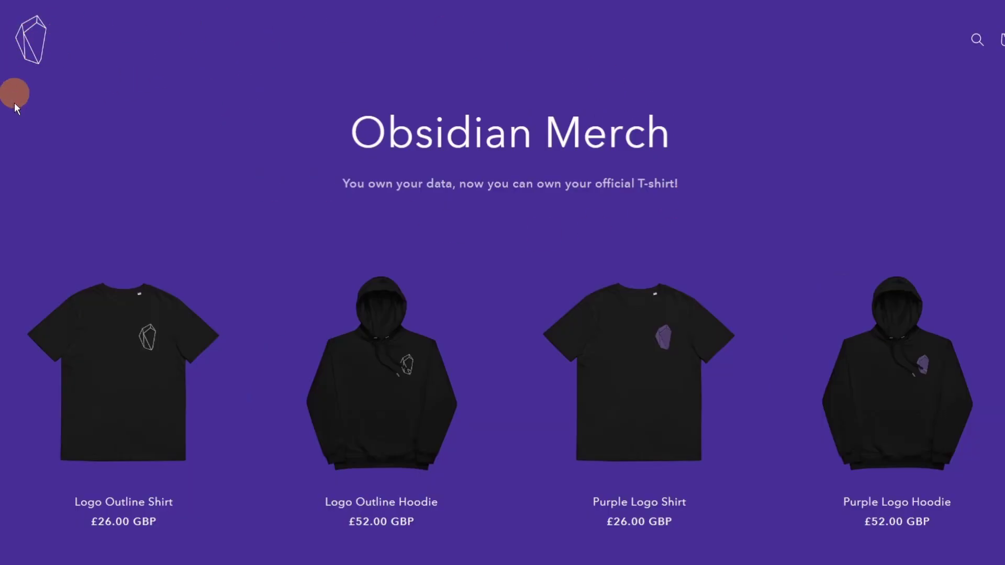
# Step: Scroll through the Obsidian Merch shirts, hoodies and bomber, then back to the top
pyautogui.scroll(-3, 30, 471)
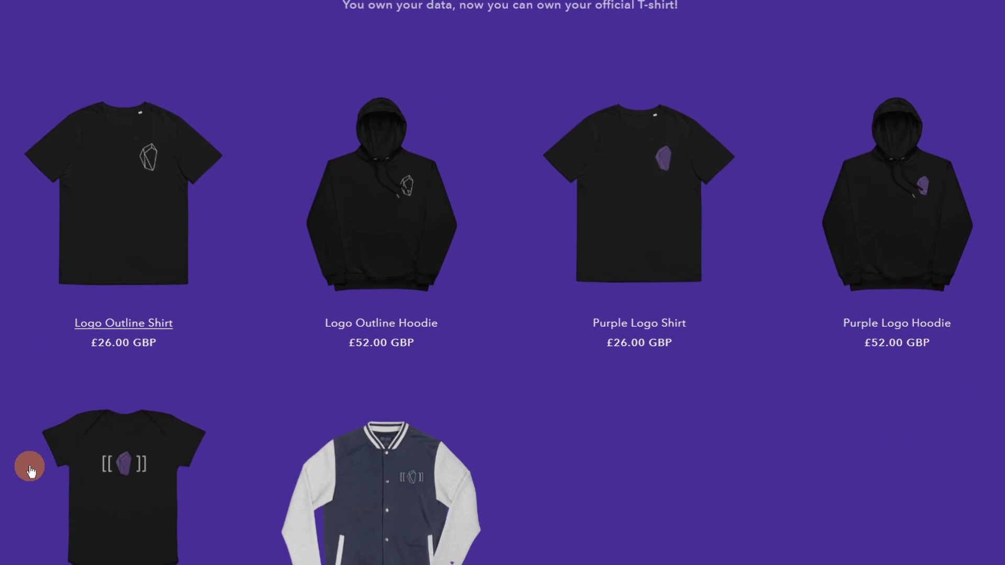
pyautogui.scroll(-4, 30, 471)
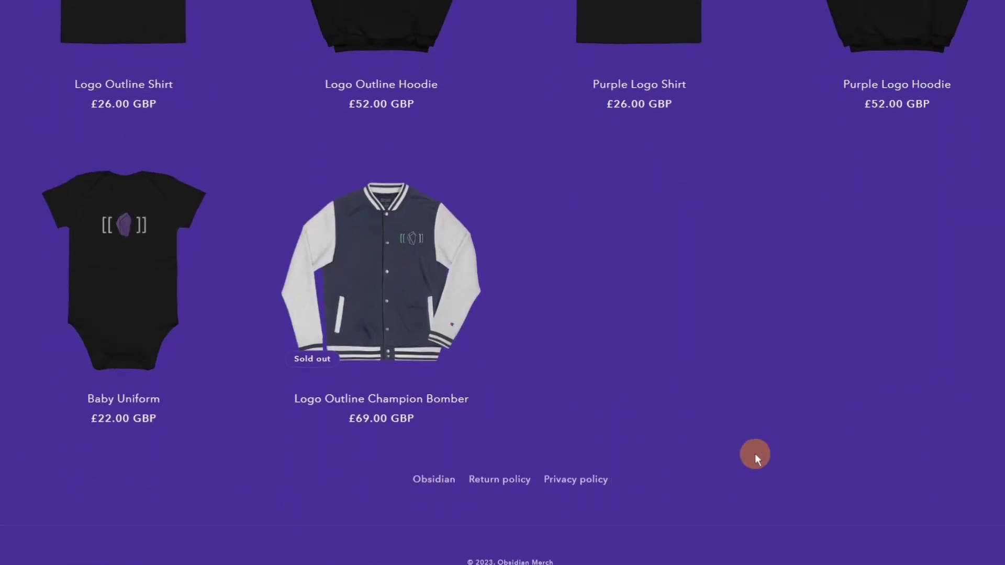
pyautogui.scroll(7, 755, 454)
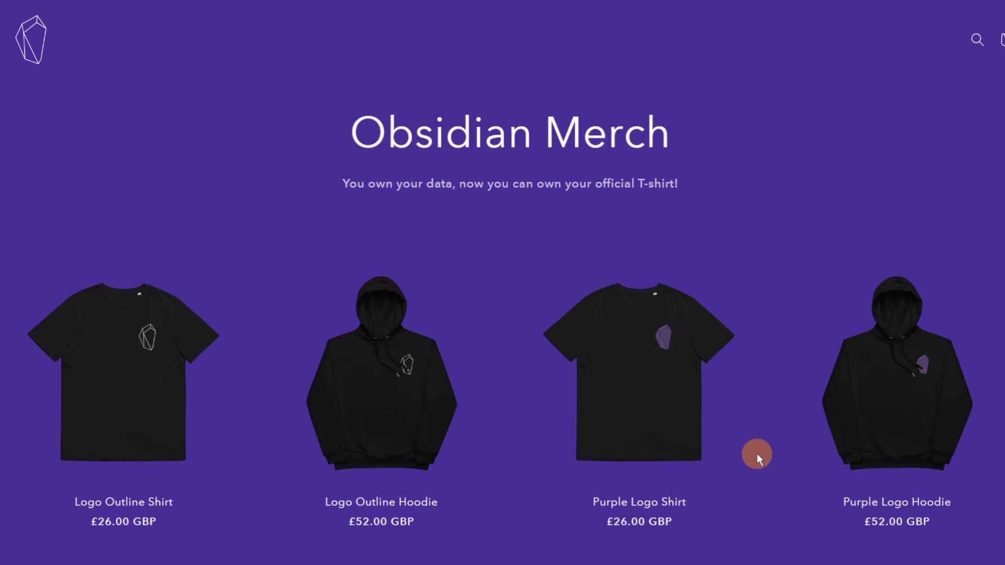